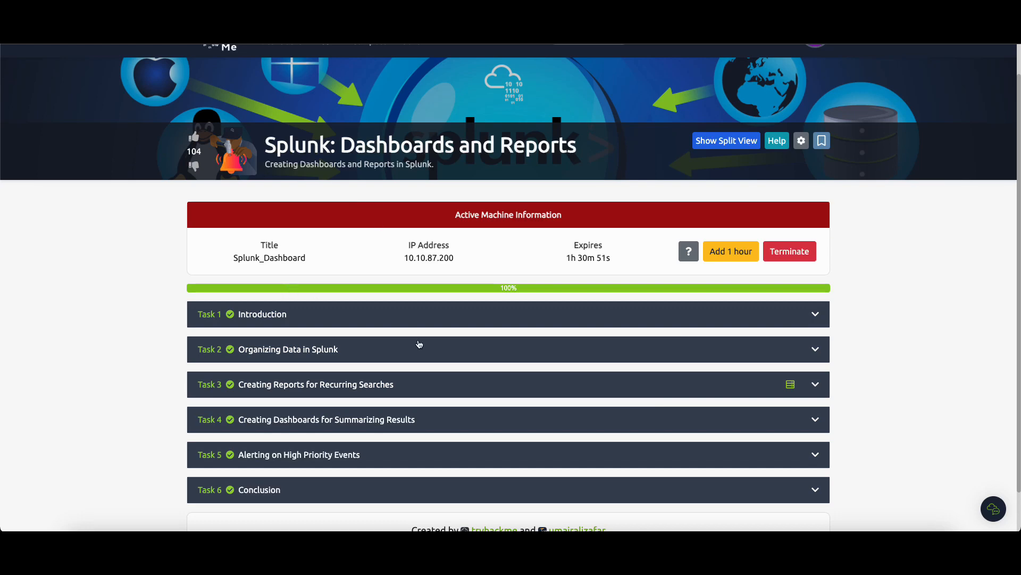
Read through the room's Introduction and Organizing Data in Splunk tasks and their answers.
click(377, 318)
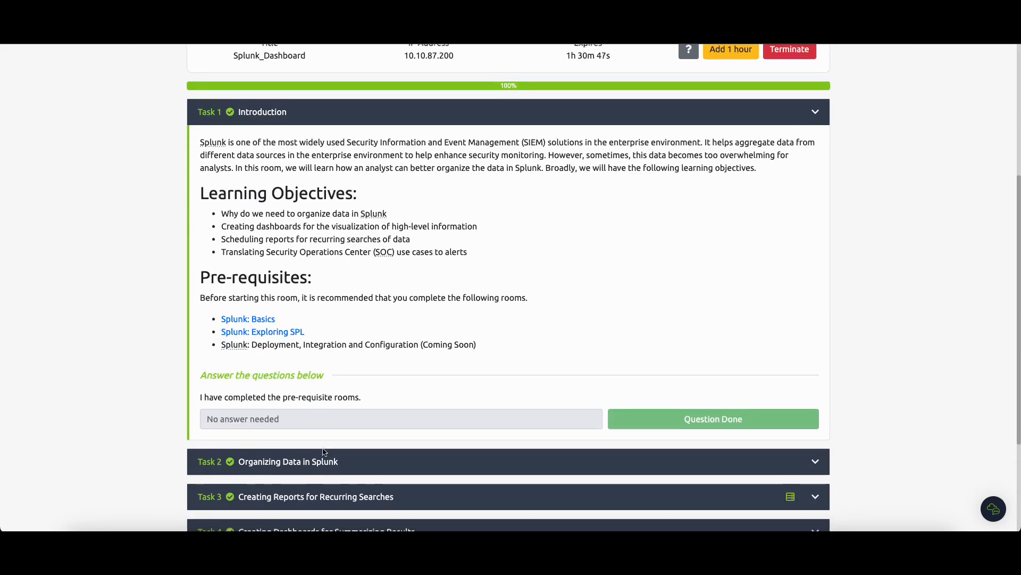
click(324, 460)
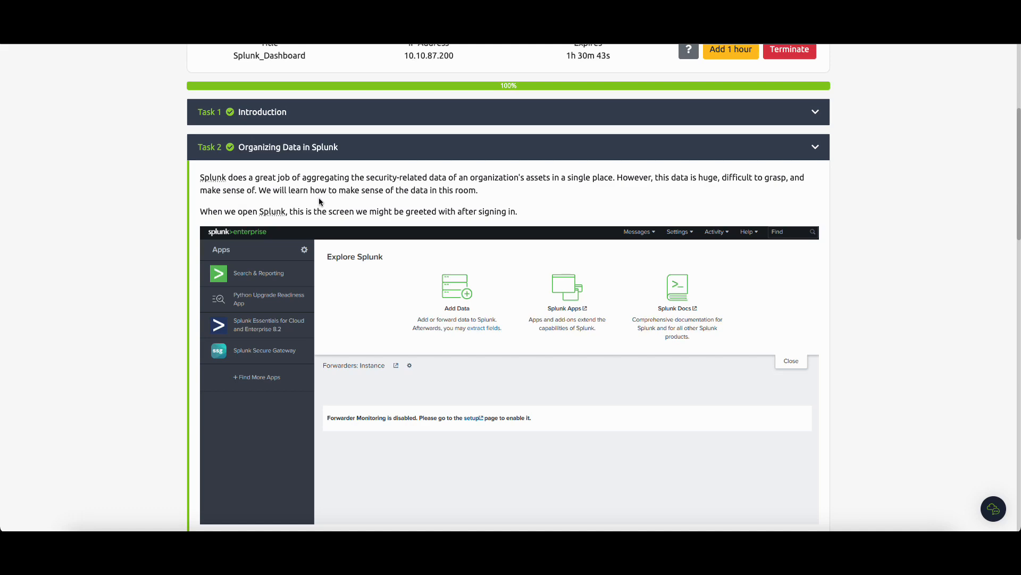
scroll(320, 201, down, 20)
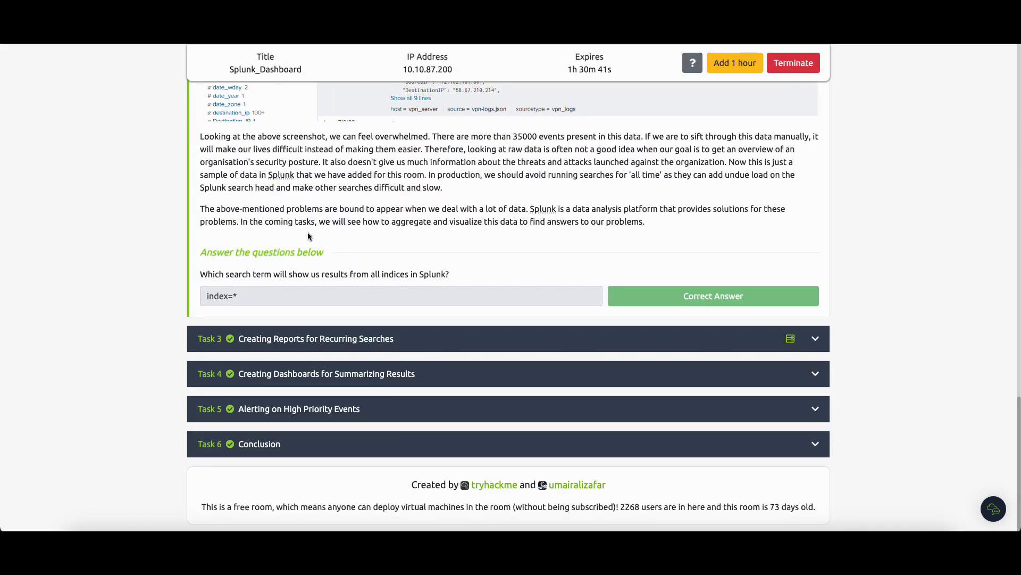
drag(201, 275, 286, 272)
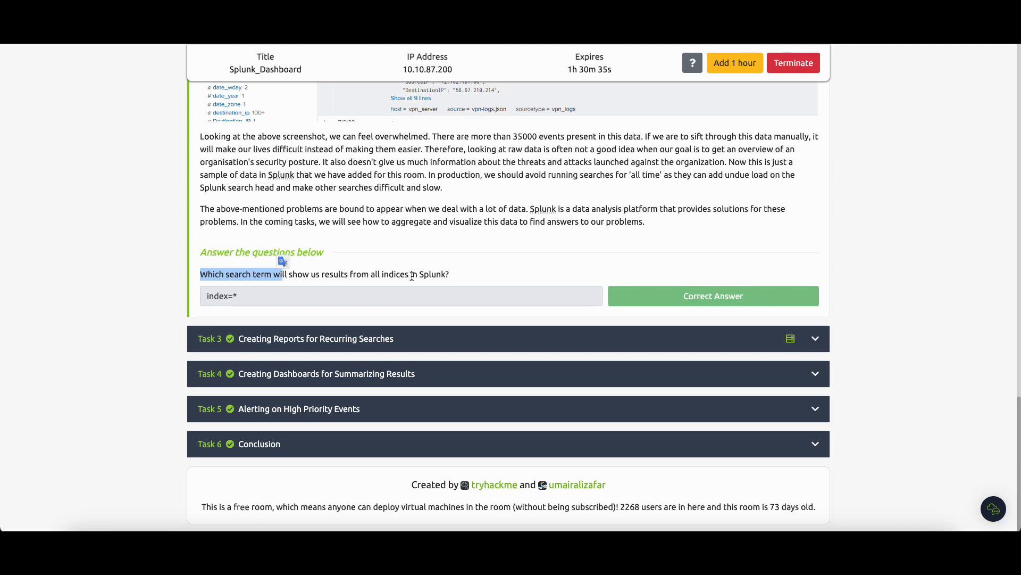
scroll(346, 284, up, 1)
click(309, 304)
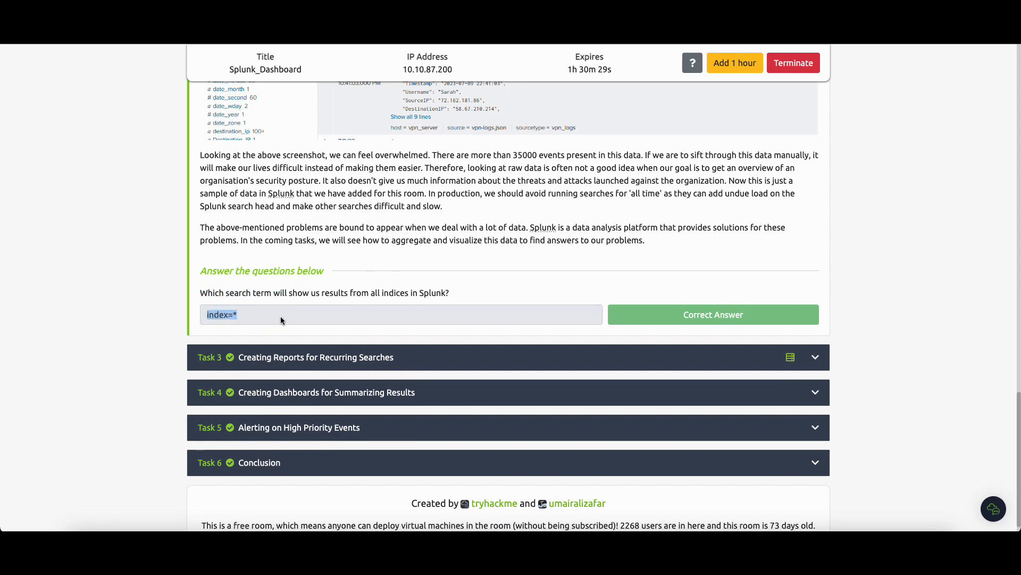
click(266, 316)
drag(235, 315, 305, 315)
scroll(460, 301, up, 5)
scroll(461, 302, up, 20)
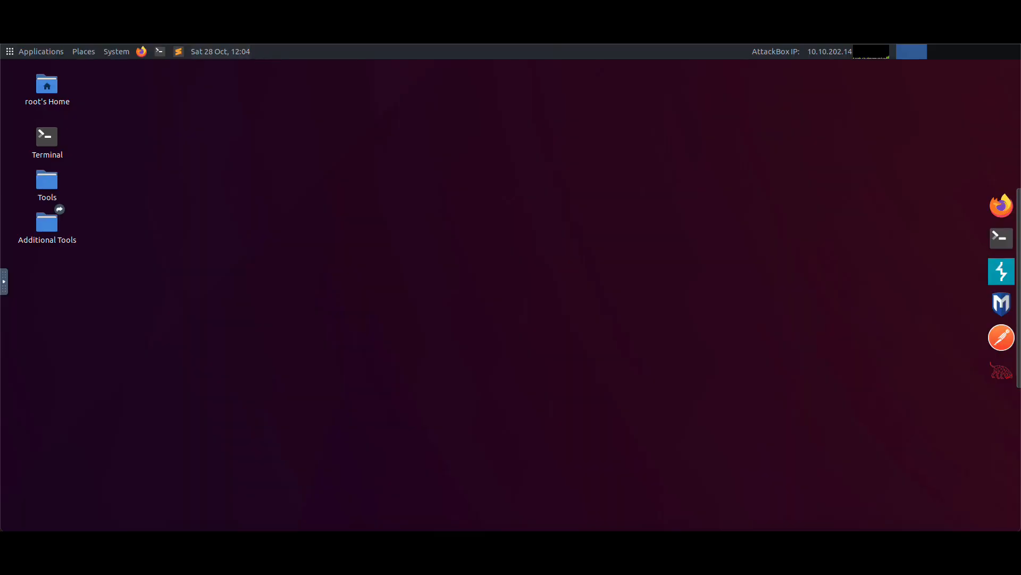
click(1003, 206)
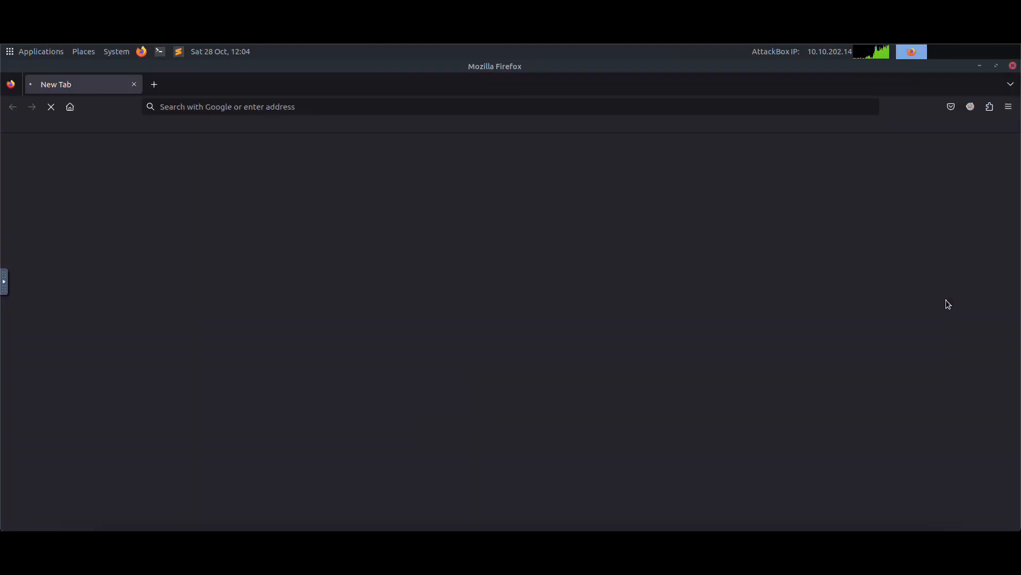
click(382, 106)
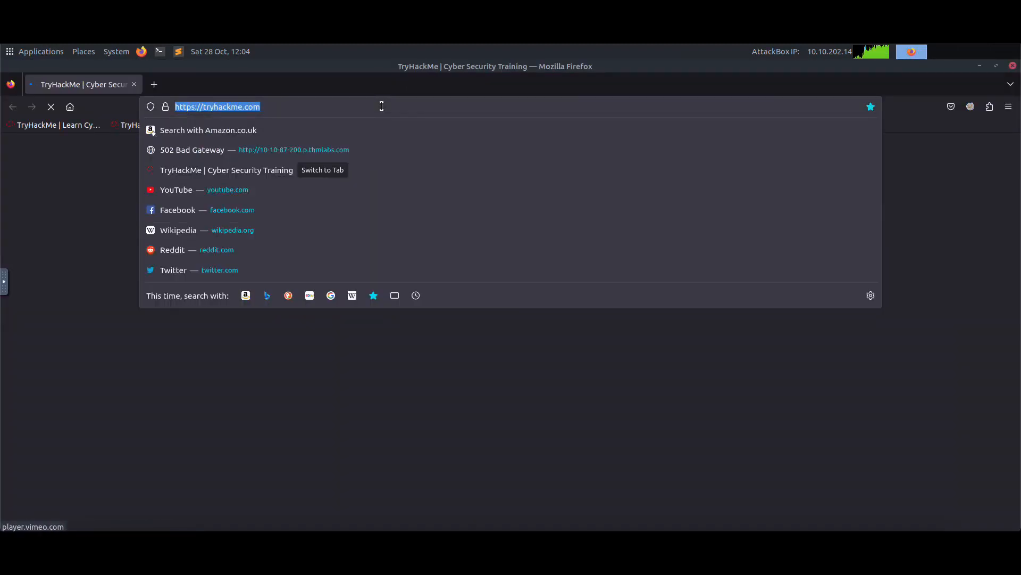
text(https://)
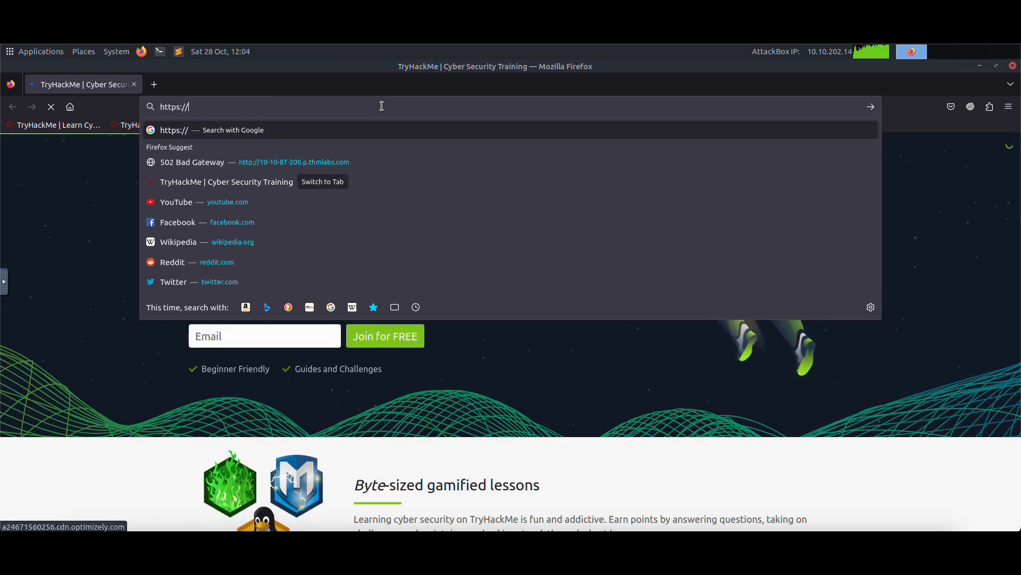
text(10-10-87-200.p.thmlabs.com)
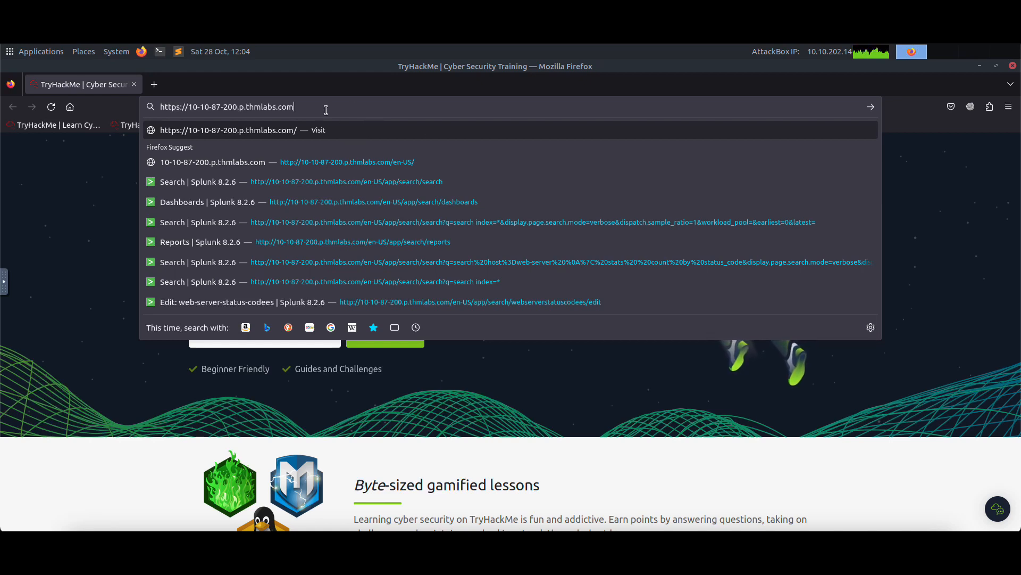
key(Return)
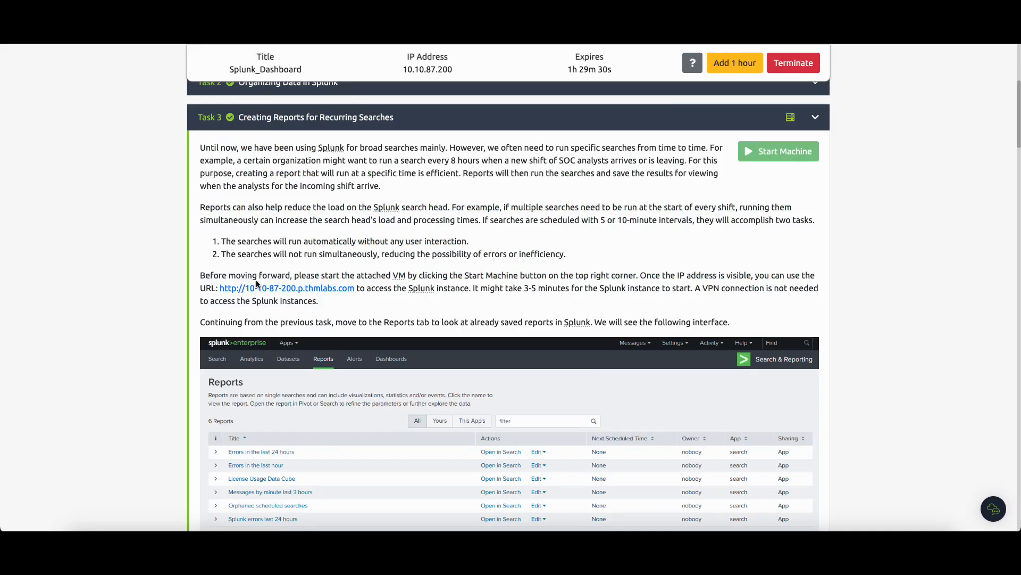
Open the Search & Reporting app and go to its saved Reports list.
scroll(257, 284, down, 4)
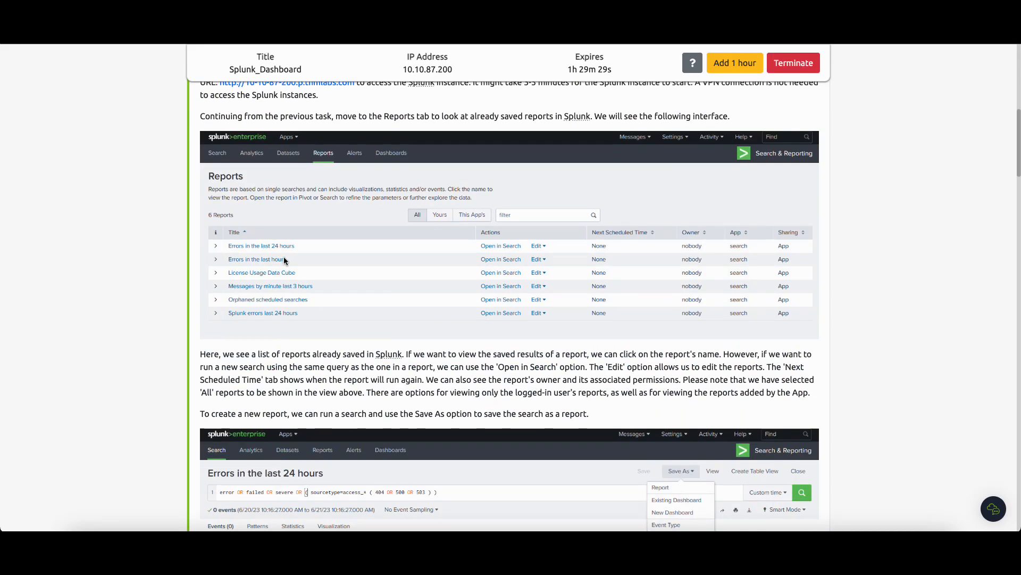
scroll(284, 261, down, 4)
scroll(283, 262, up, 9)
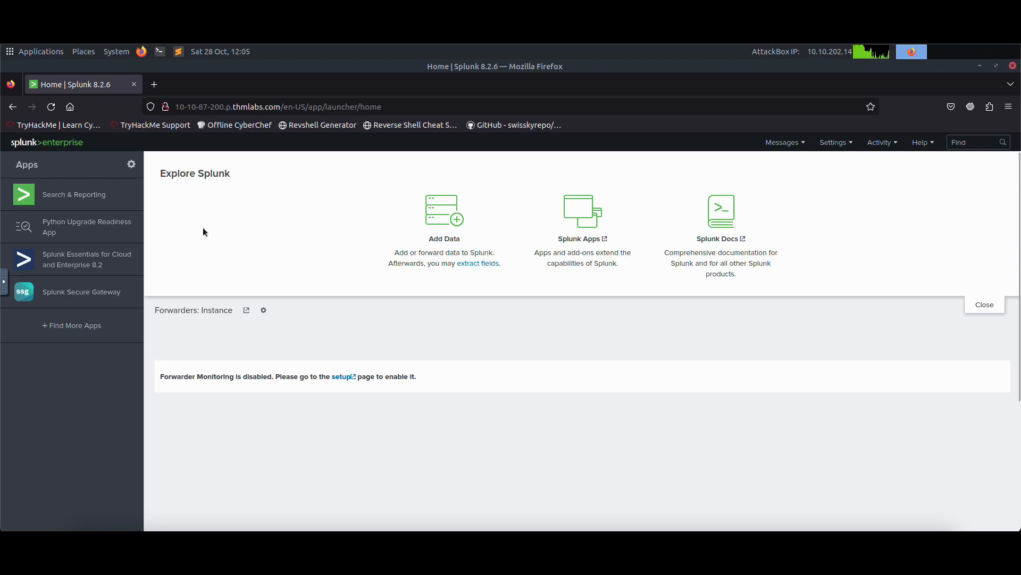
click(72, 200)
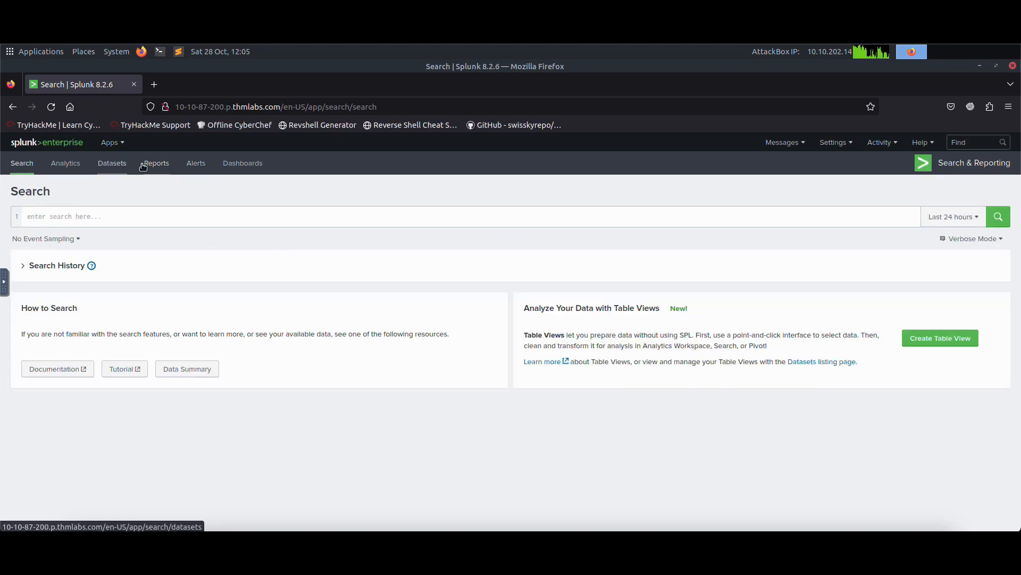
click(163, 168)
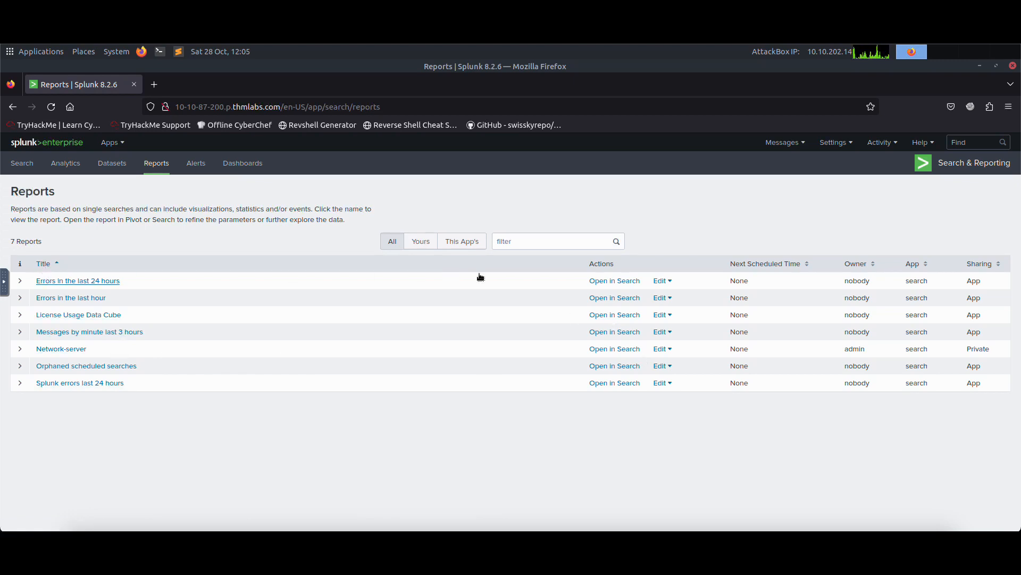
Examine the reports' edit options and open the Network-server report's results, then return to the Reports list.
click(670, 288)
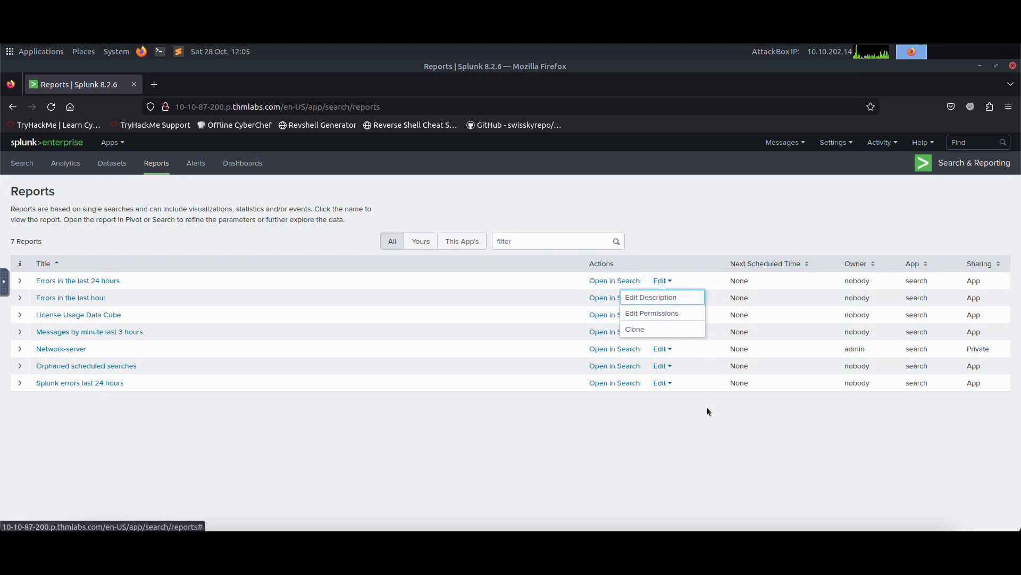
click(739, 410)
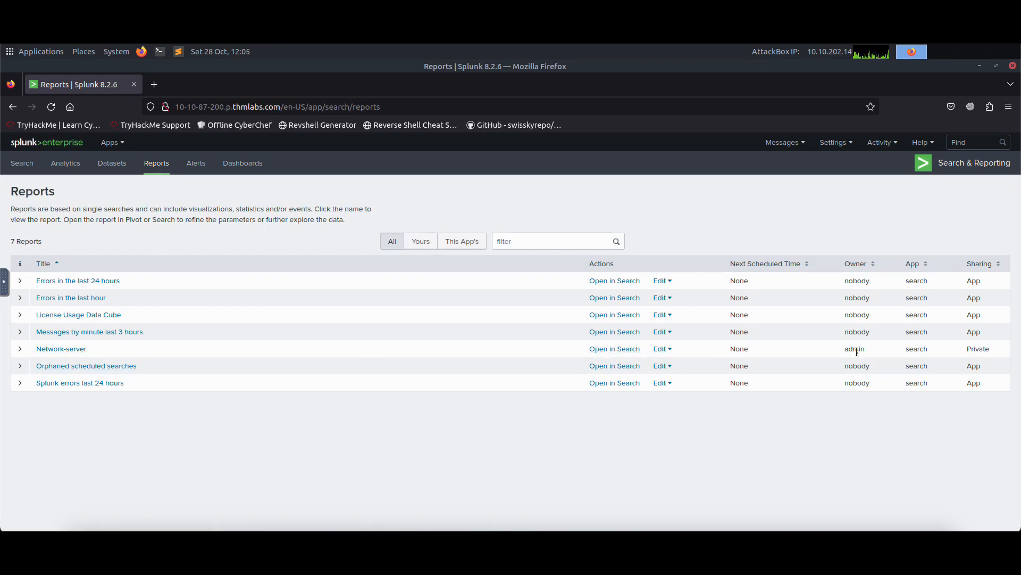
drag(847, 348, 877, 354)
click(46, 350)
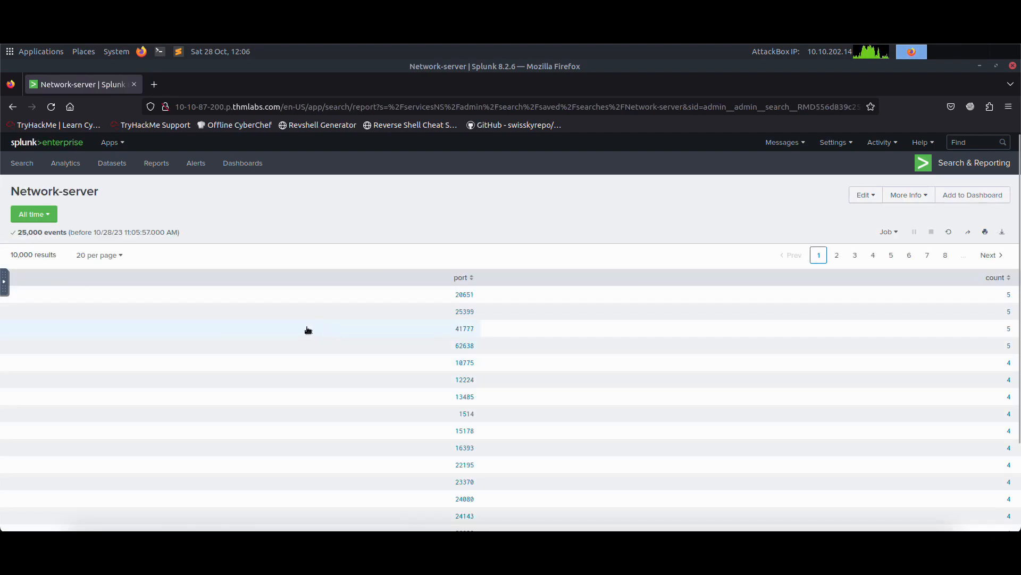
click(13, 106)
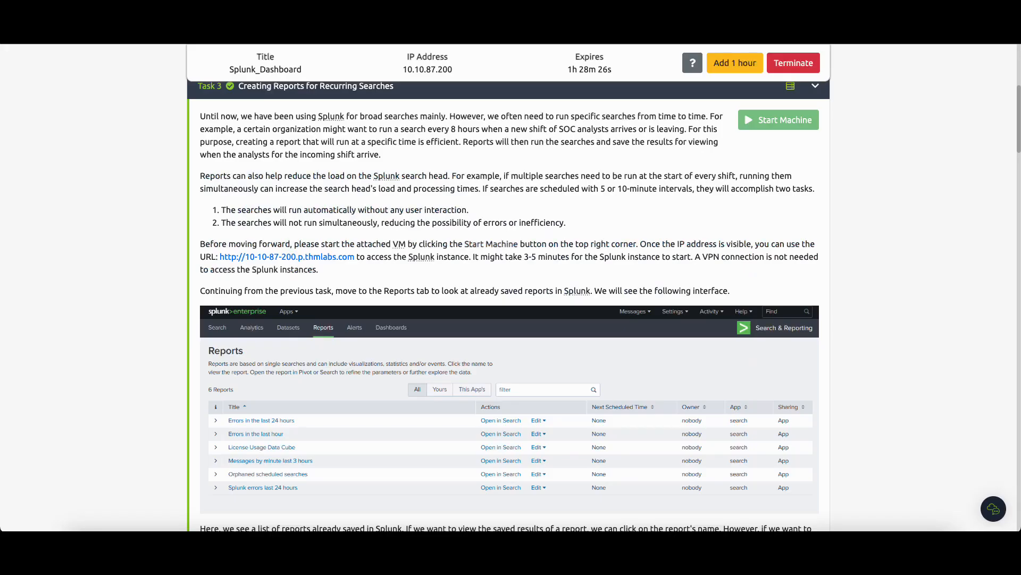
Read the tutorial section on counting VPN user logins by Username.
scroll(394, 283, down, 8)
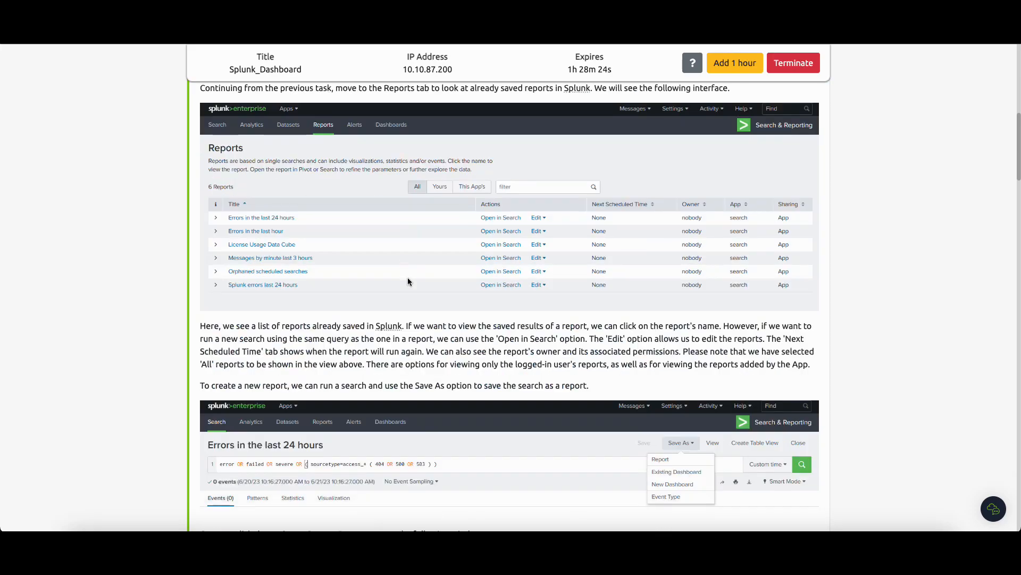
scroll(401, 285, down, 10)
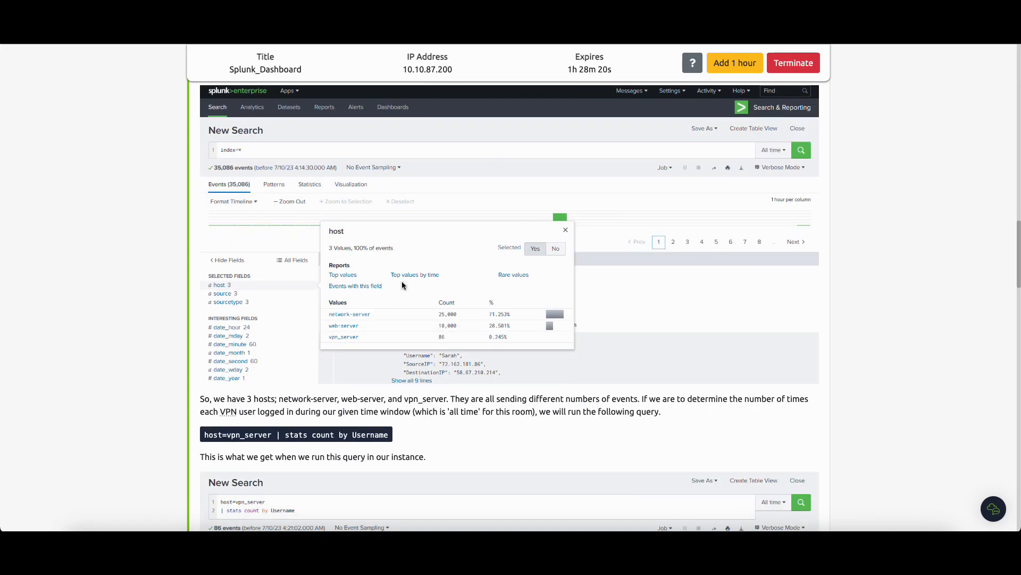
scroll(402, 286, down, 2)
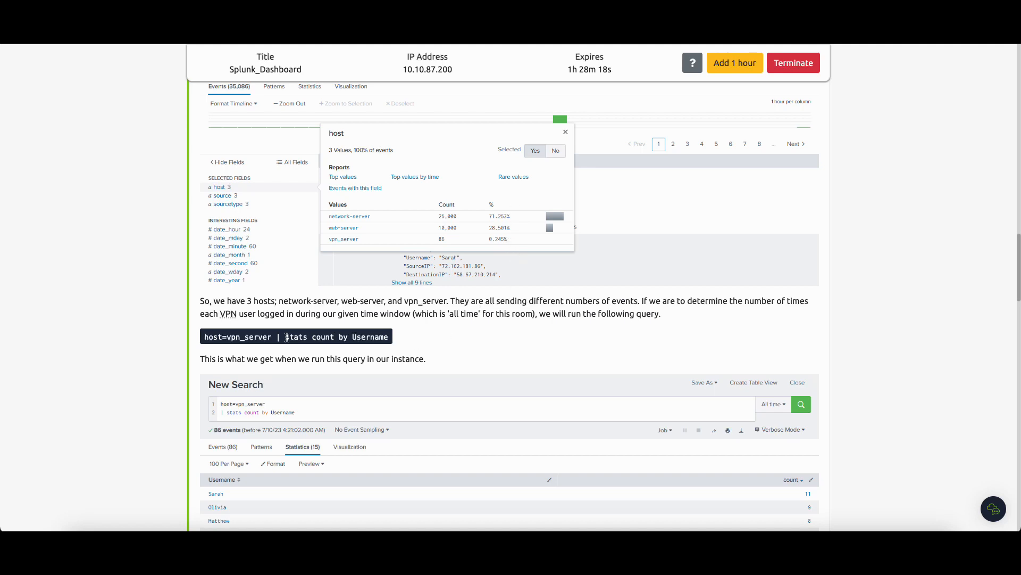
drag(204, 337, 385, 334)
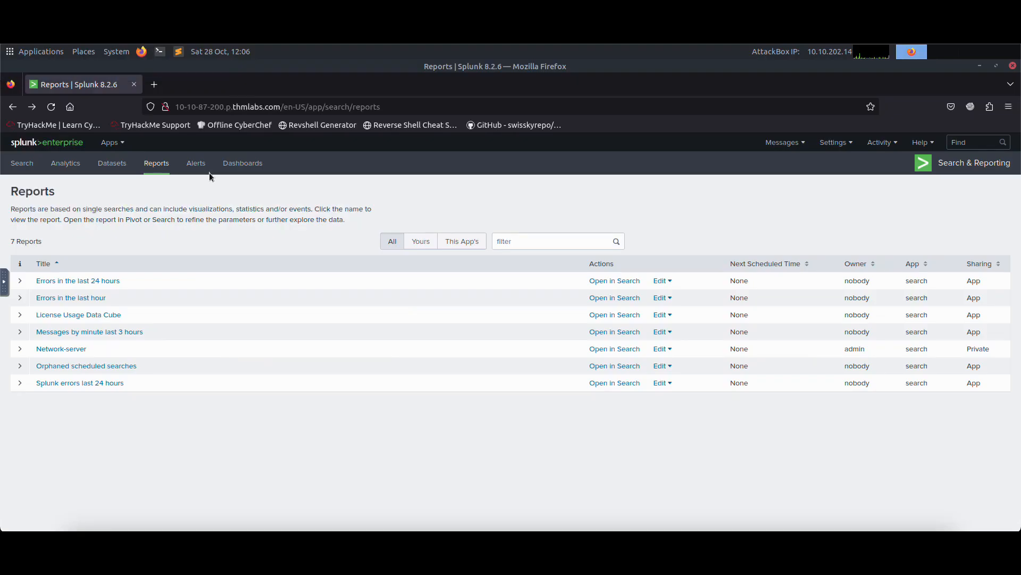
Run a new search for index=* with the time range set to All time.
click(21, 163)
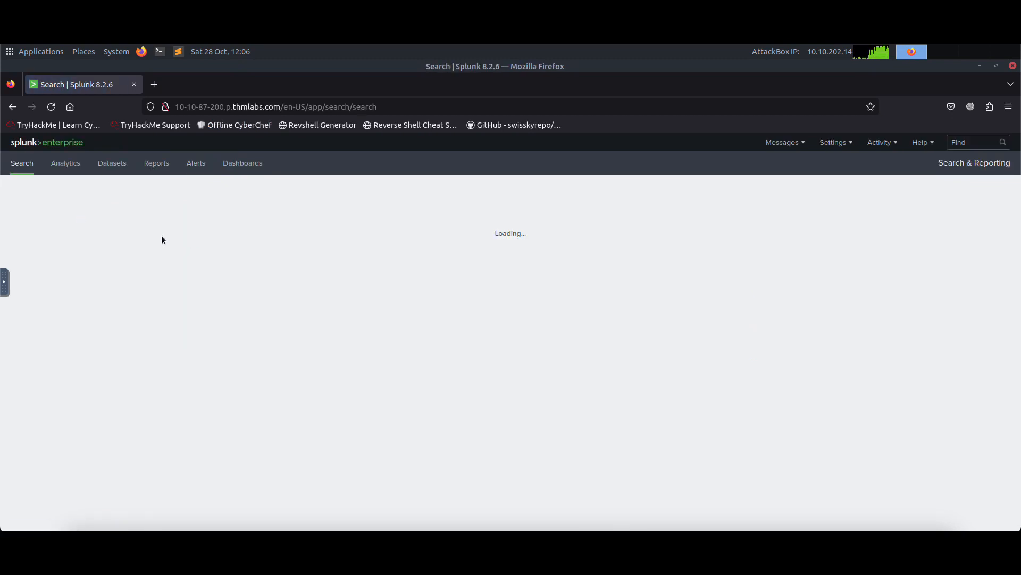
click(90, 222)
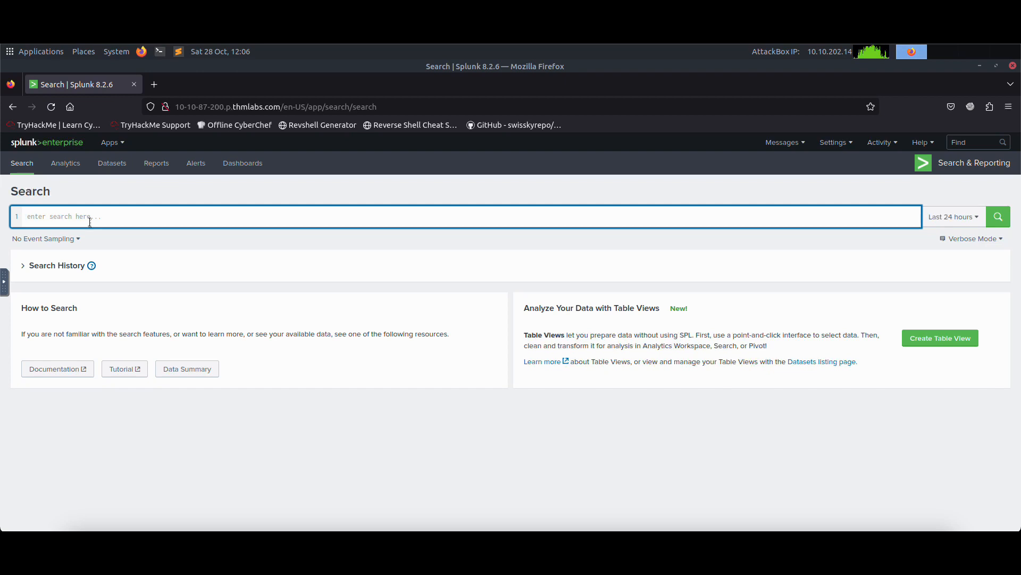
text(index=*)
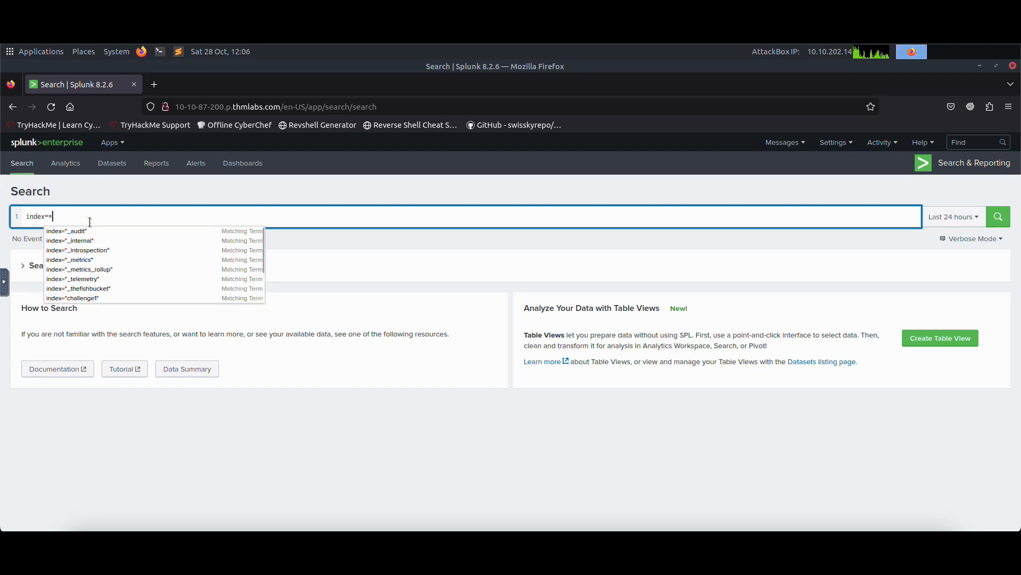
key(Return)
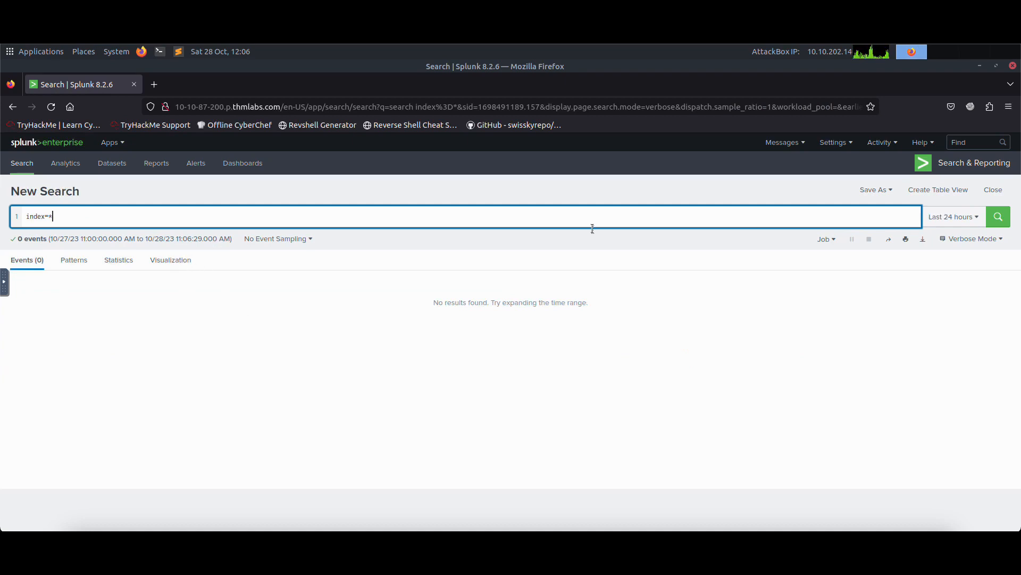
click(951, 224)
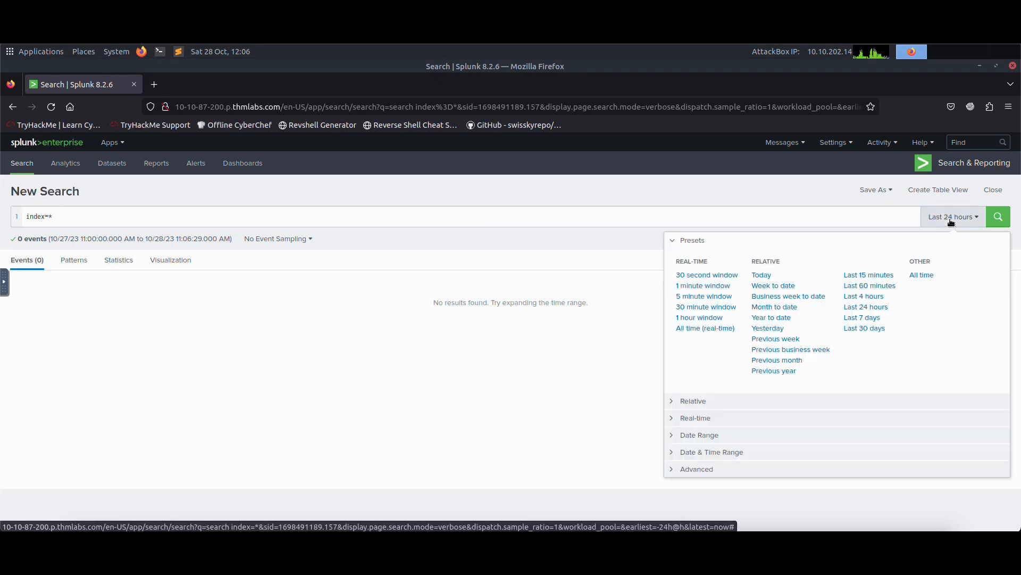
click(921, 276)
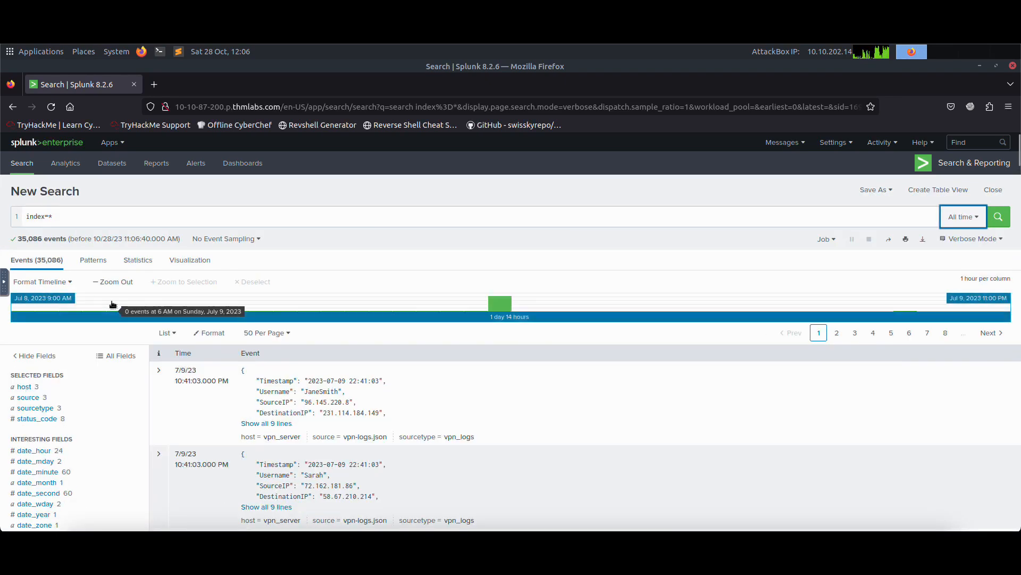
Inspect the value summaries of the host, source, sourcetype and status_code fields.
scroll(333, 285, down, 2)
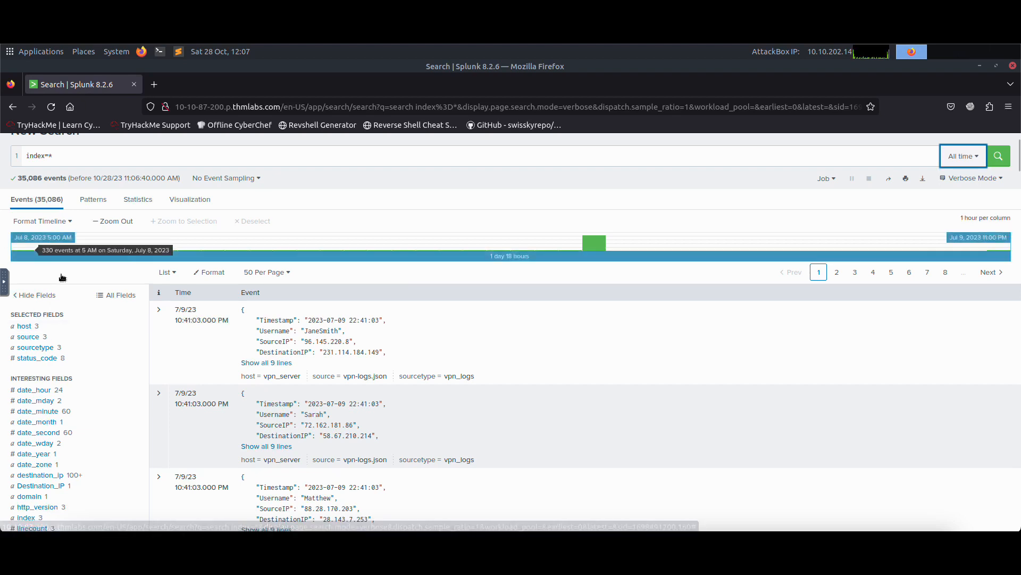
click(24, 326)
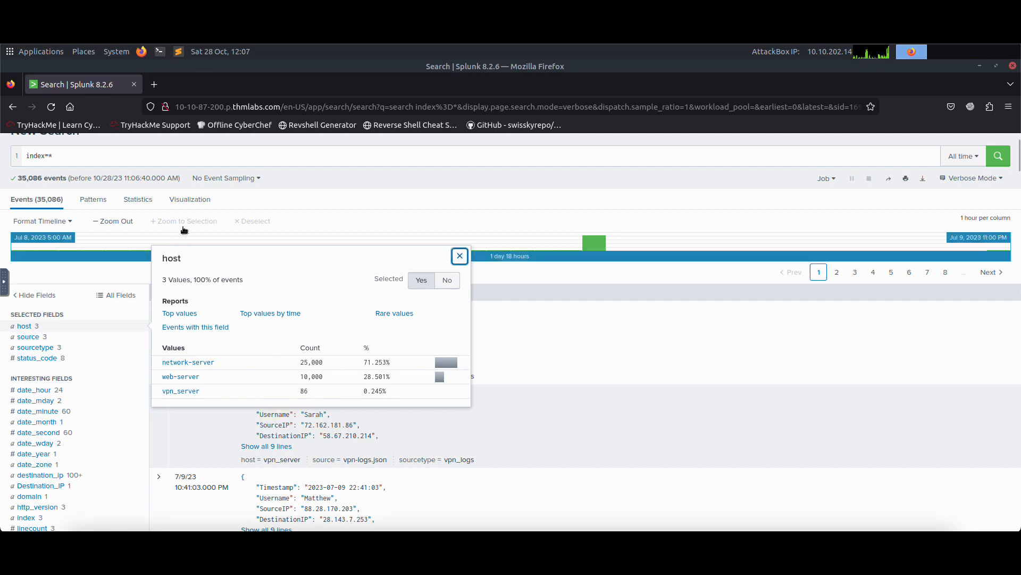
click(118, 162)
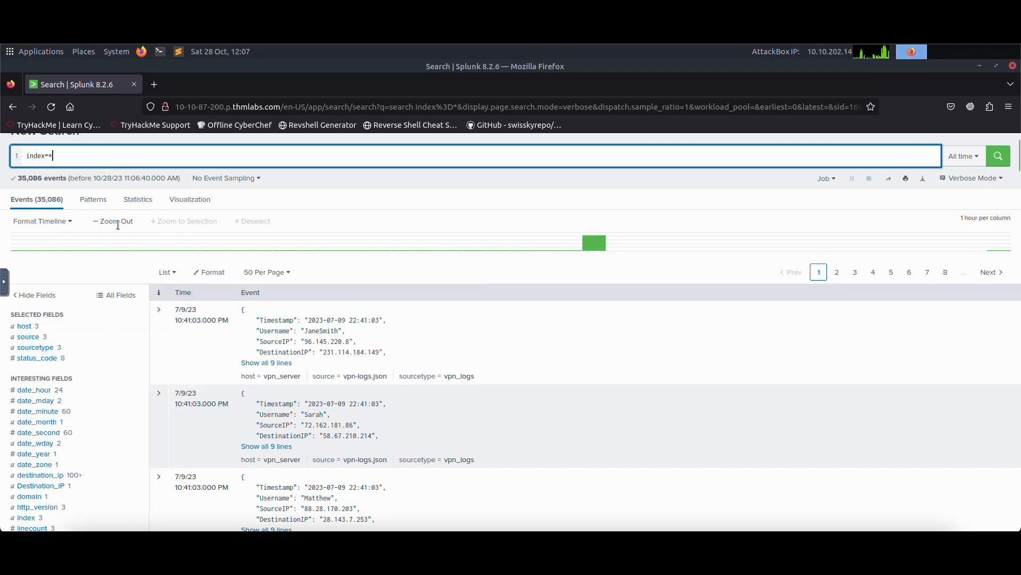
click(43, 340)
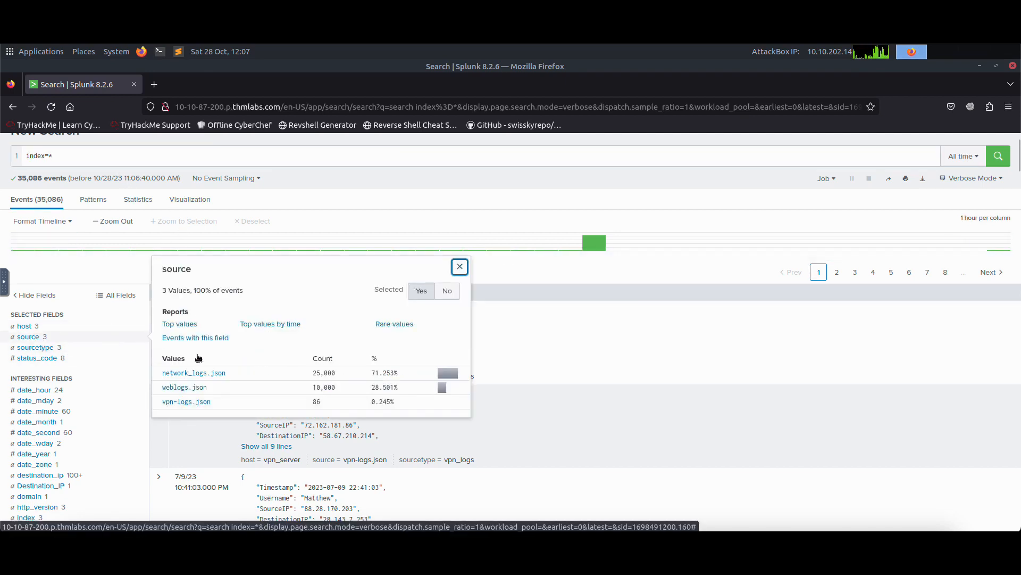
click(43, 348)
click(56, 359)
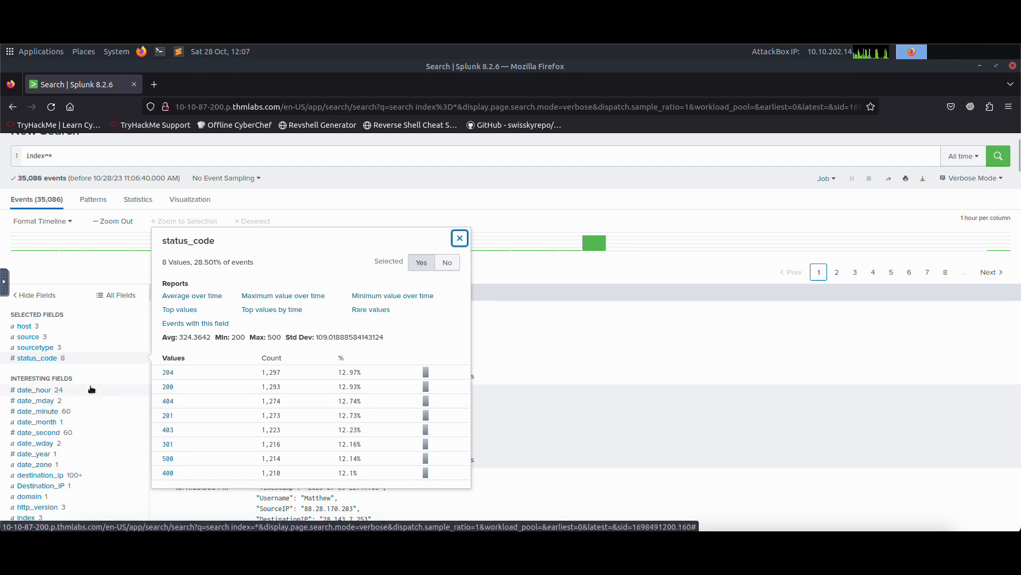
double_click(104, 155)
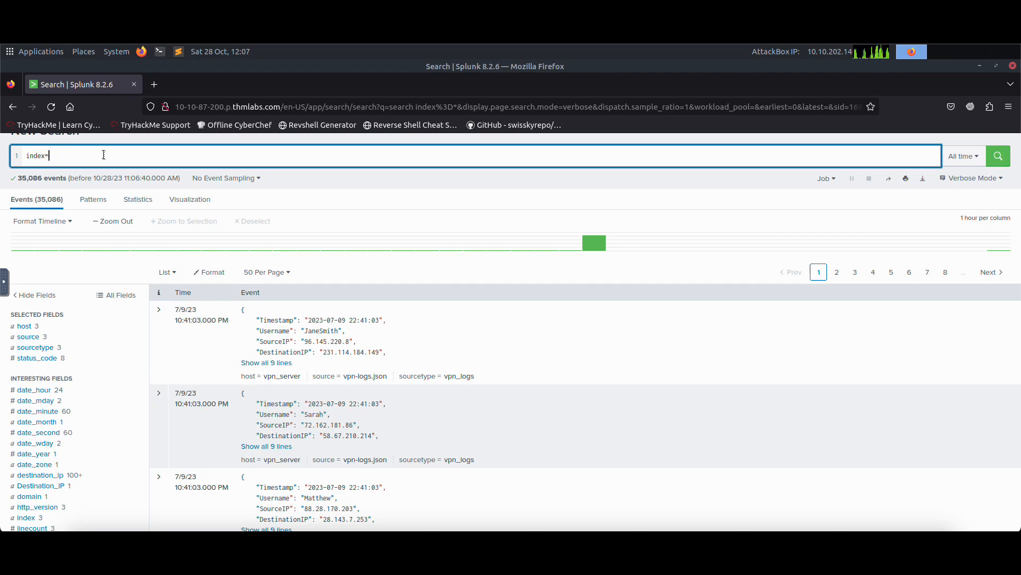
Run a search for host=vpn-server | stats count by port.
key(BackSpace)
key(BackSpace)
key(BackSpace)
key(BackSpace)
key(BackSpace)
key(BackSpace)
text(host)
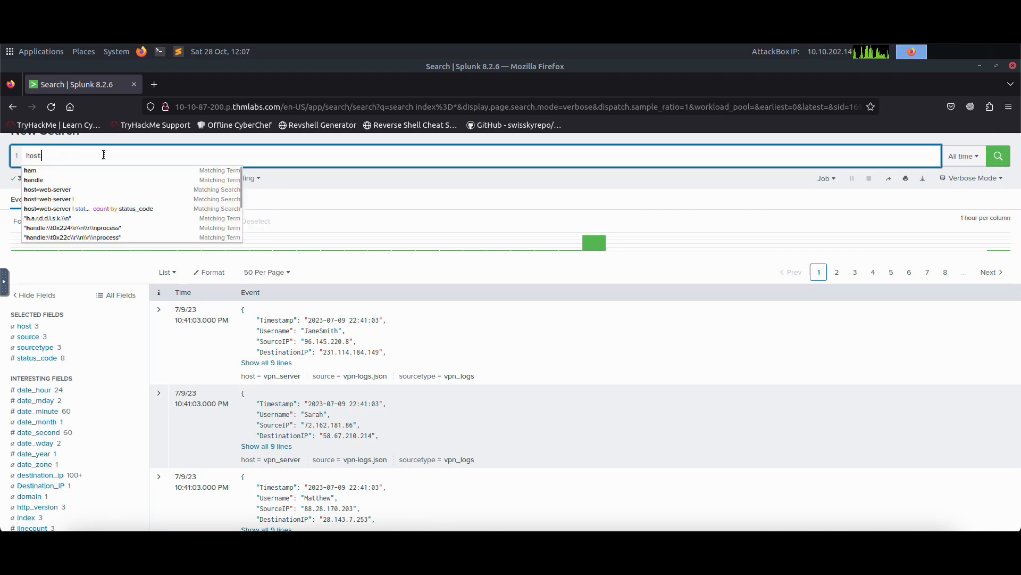
text(=)
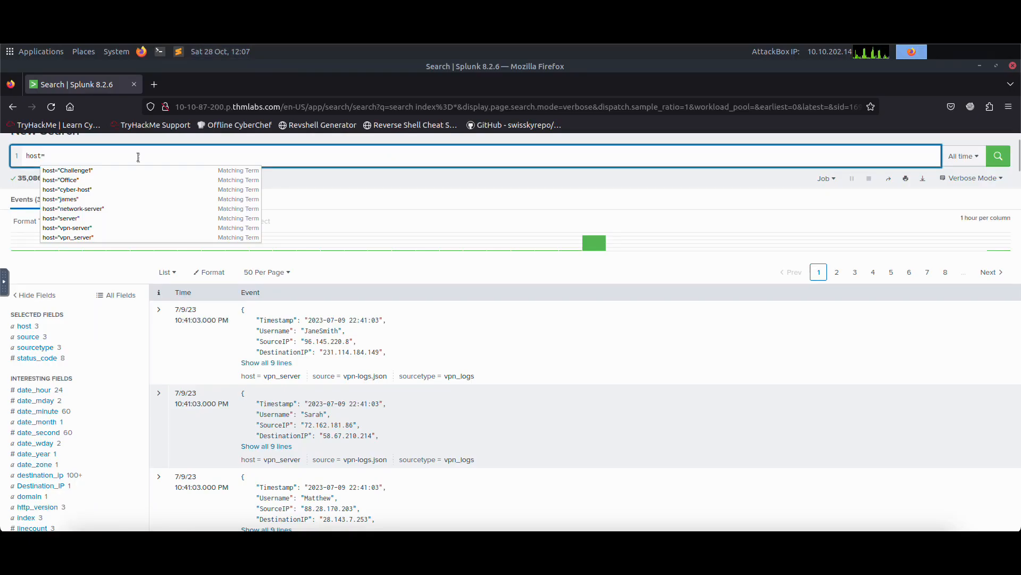
text(vpn-ser)
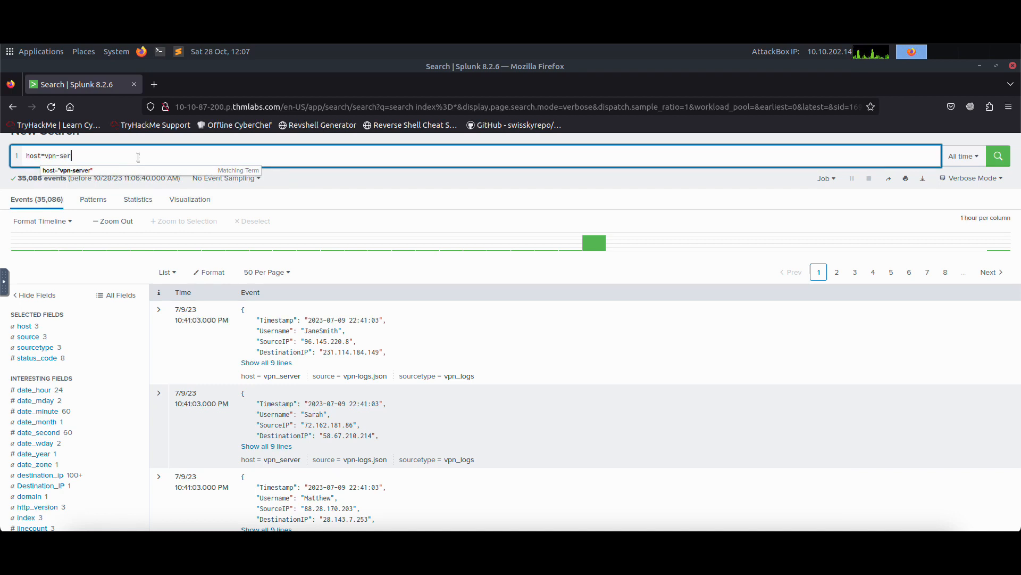
text(ver | stats coun)
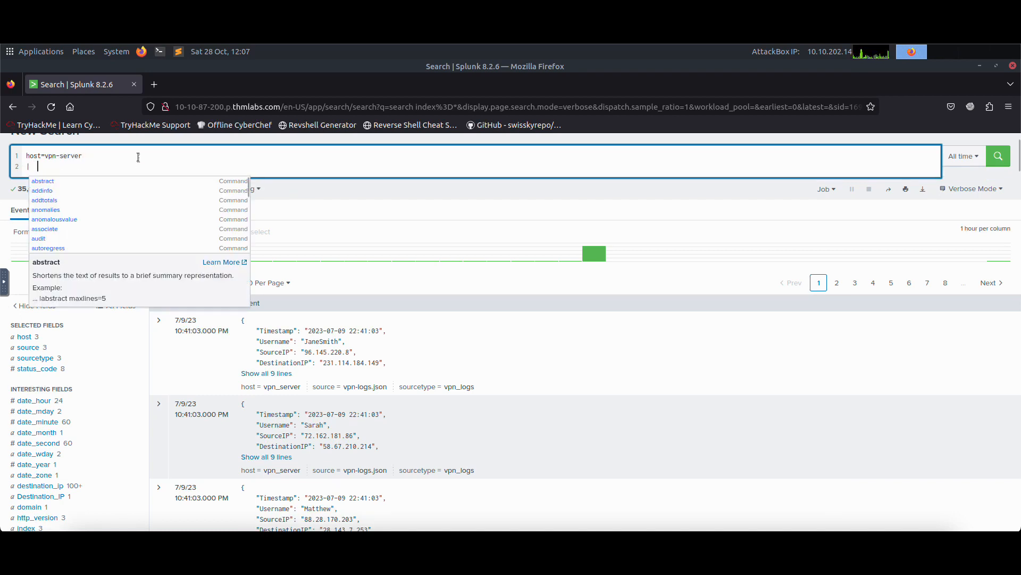
text(t by port)
key(Return)
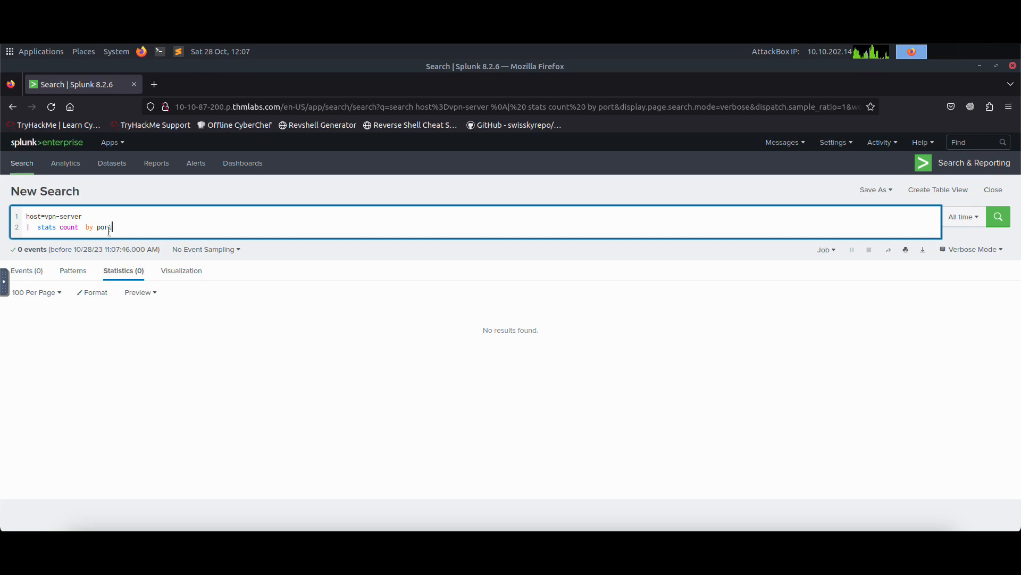
Change the search to host=vpn_server | stats count by Username and run it.
double_click(106, 228)
text(Username)
key(Return)
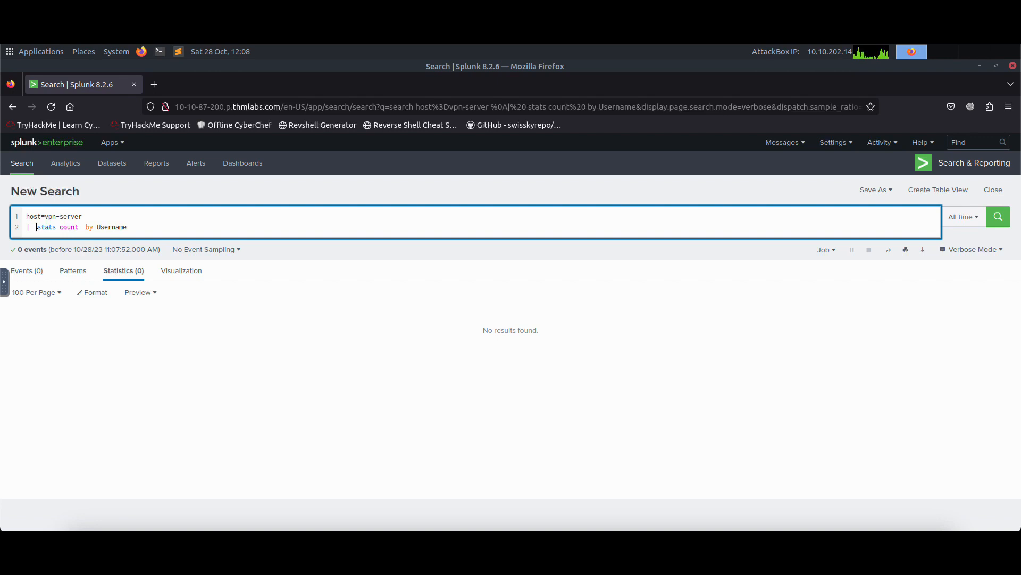
key(BackSpace)
key(BackSpace)
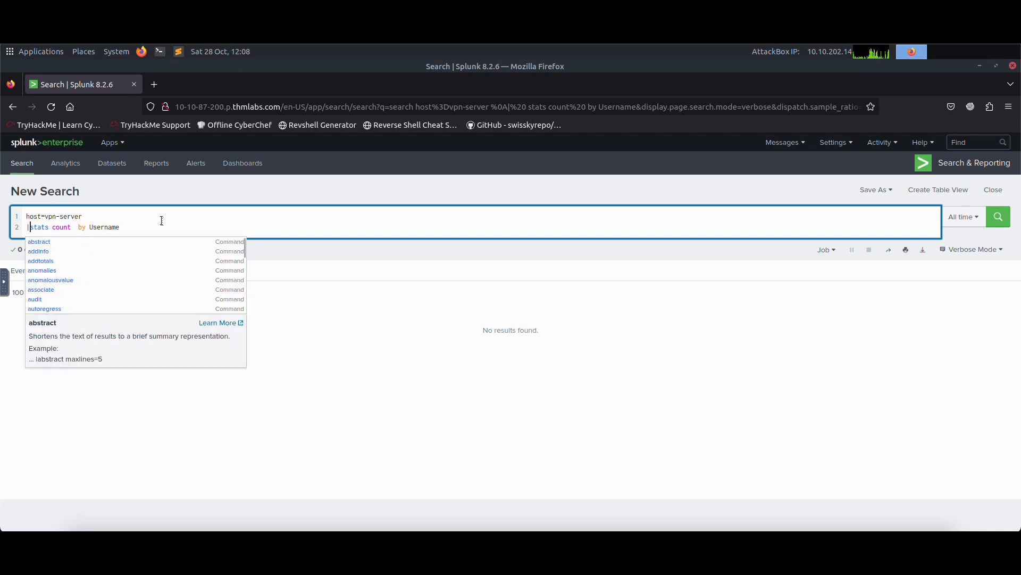
key(Return)
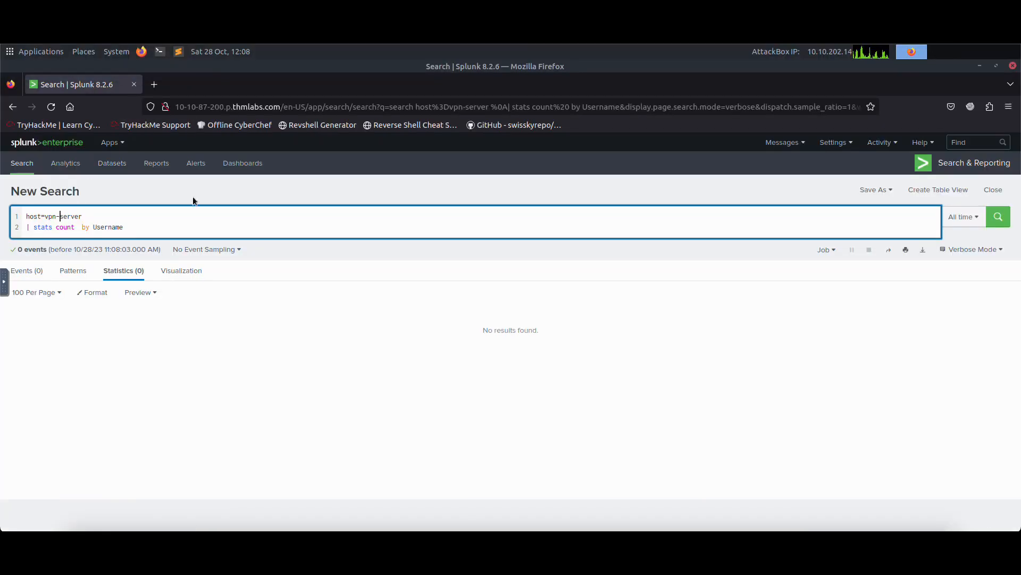
key(BackSpace)
text(_)
key(Return)
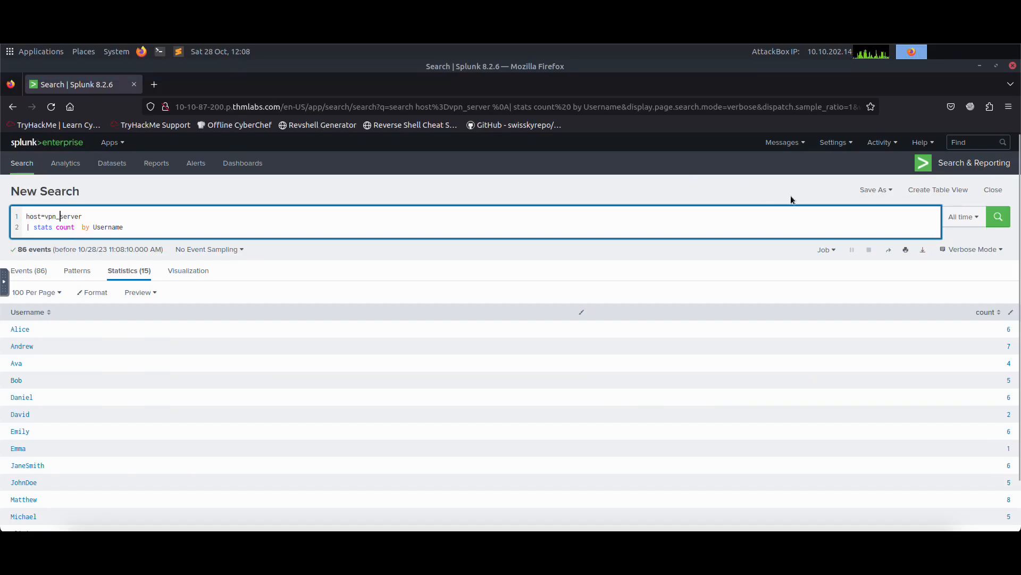
Save the search as a report titled VPN users and view it.
click(883, 193)
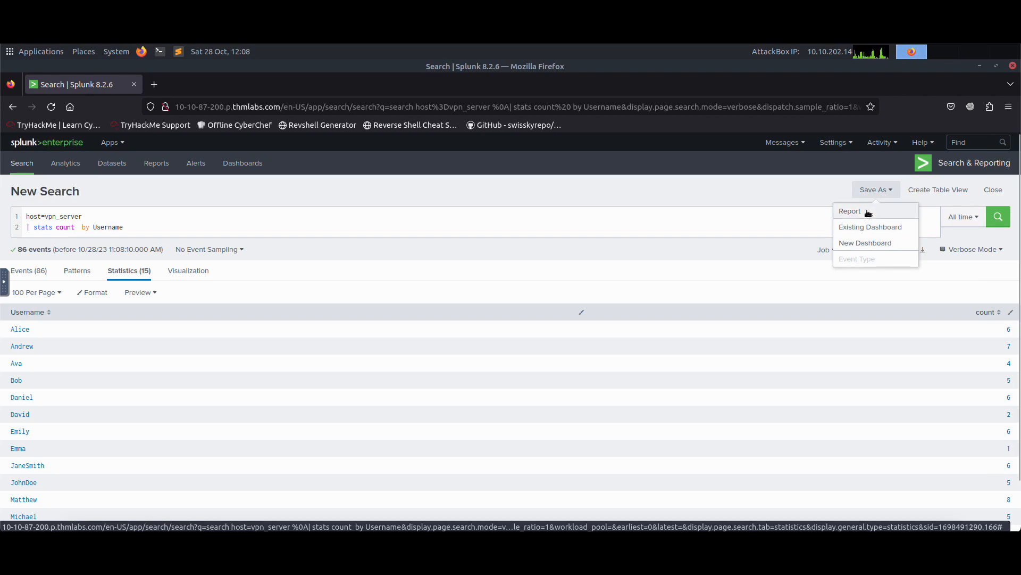
click(868, 212)
click(548, 212)
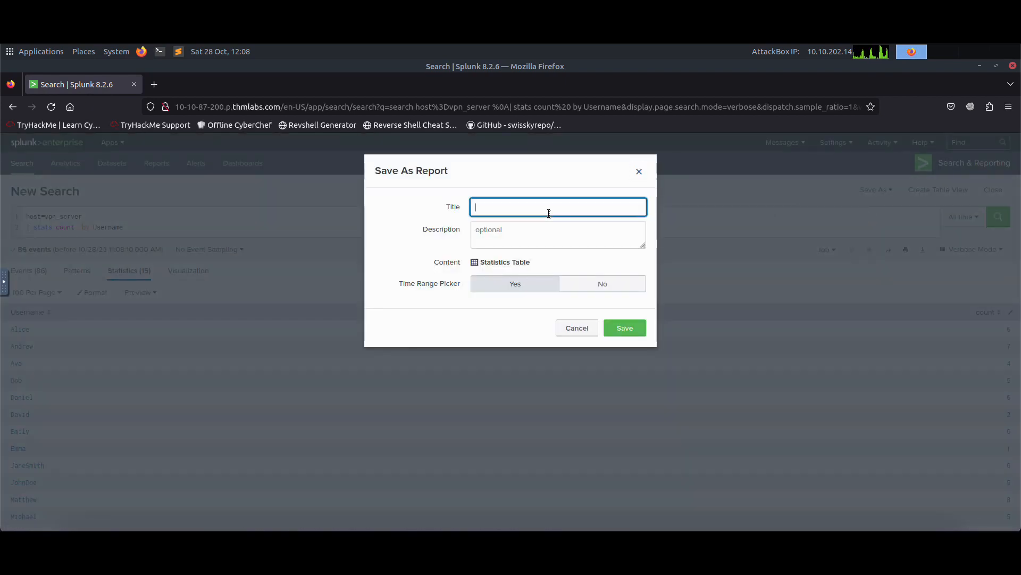
text(vpn)
key(BackSpace)
key(BackSpace)
text(PN users)
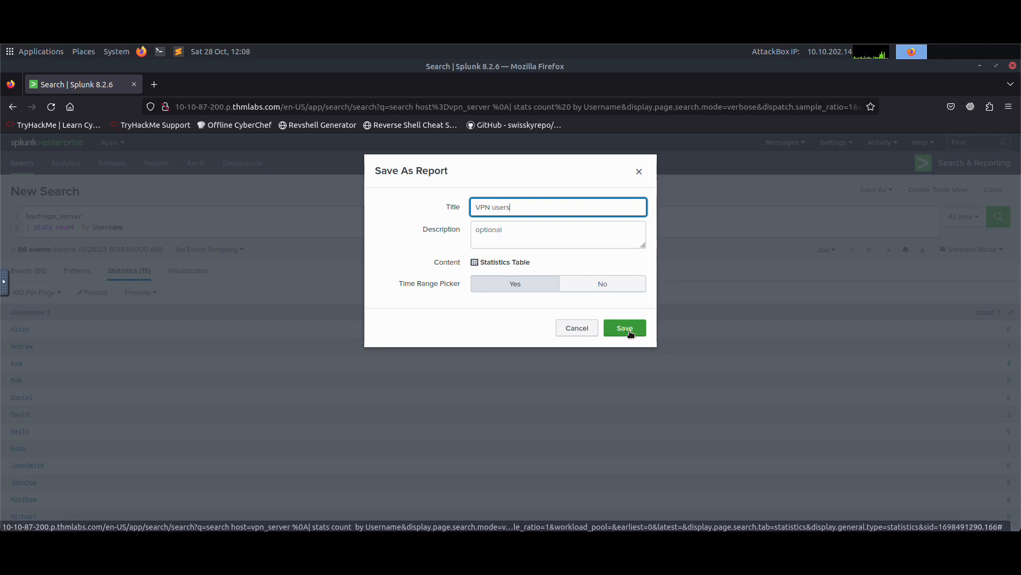
click(630, 331)
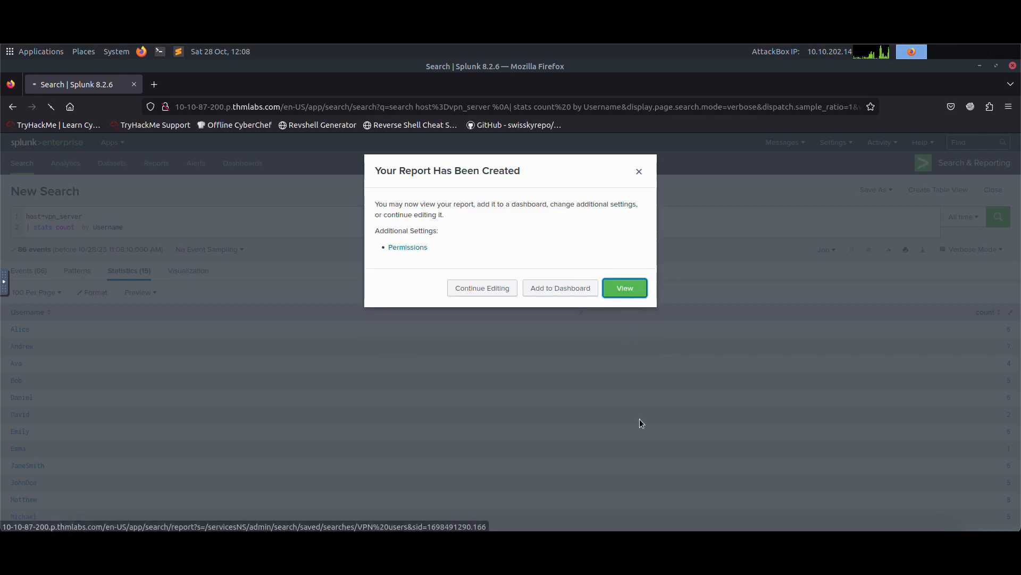
key(Return)
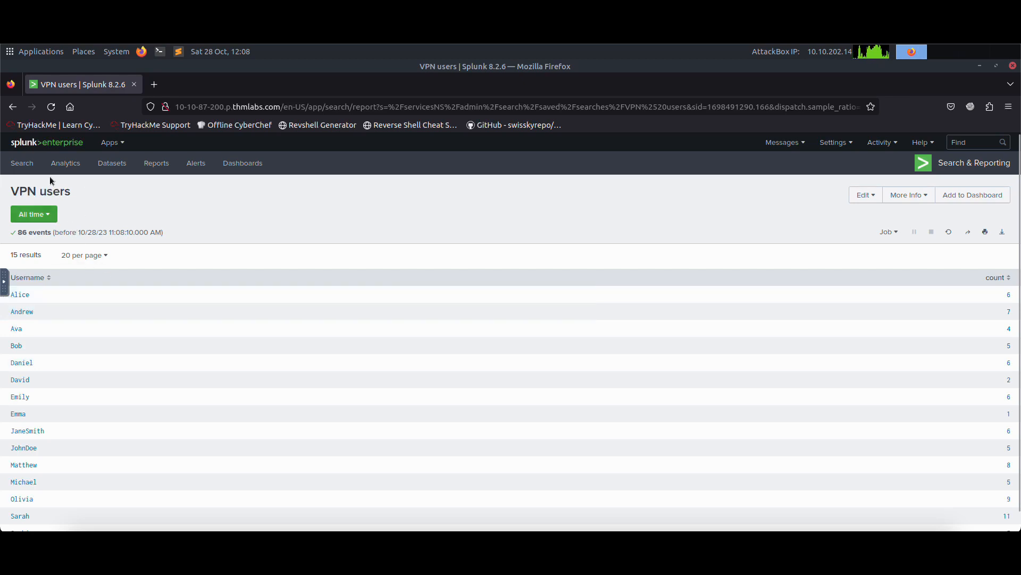
Open the Reports list and examine the VPN users report's owner, sharing and edit options.
drag(11, 190, 74, 193)
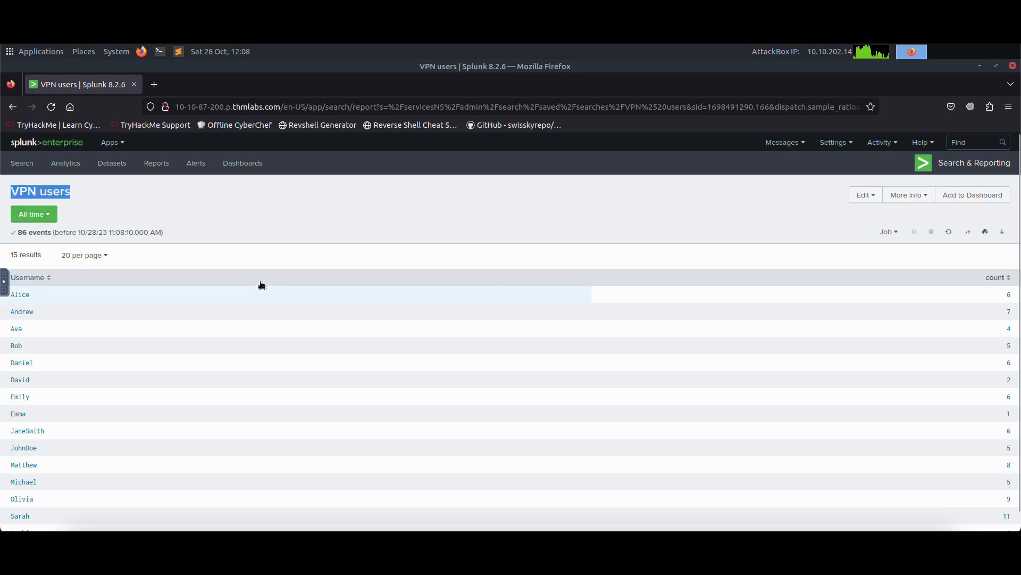
scroll(266, 286, down, 1)
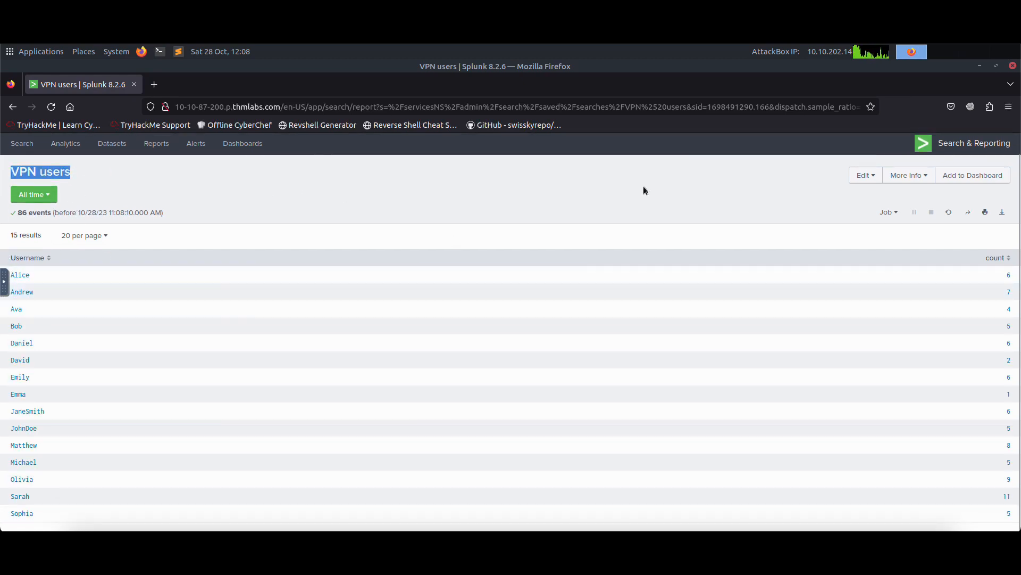
scroll(435, 253, up, 1)
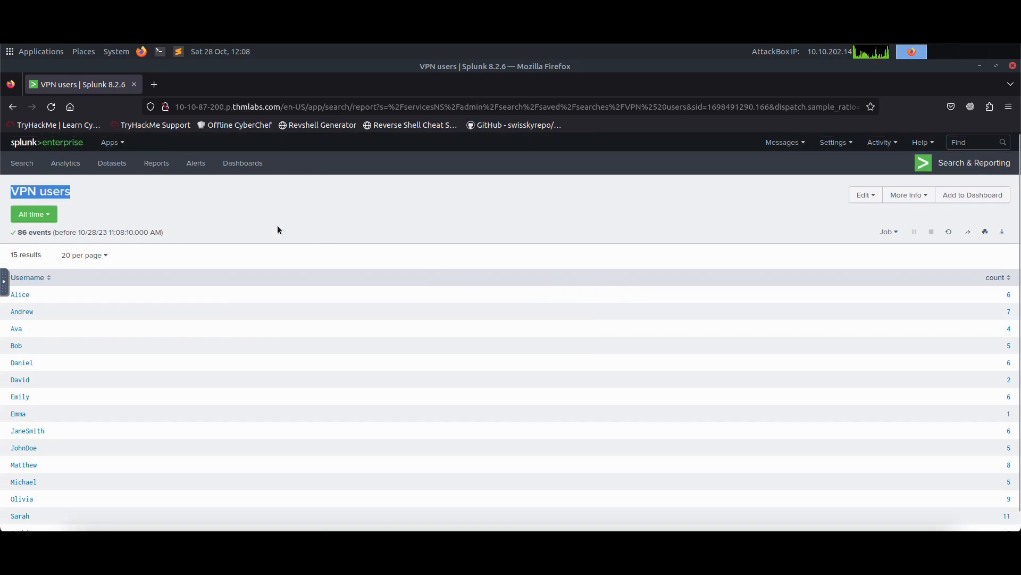
click(159, 165)
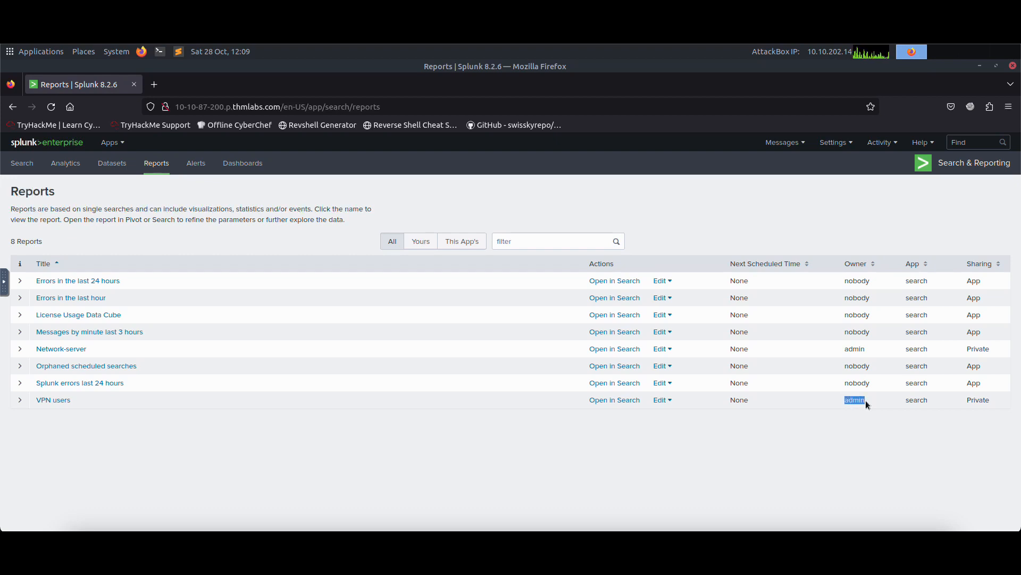
double_click(974, 399)
click(630, 440)
click(661, 400)
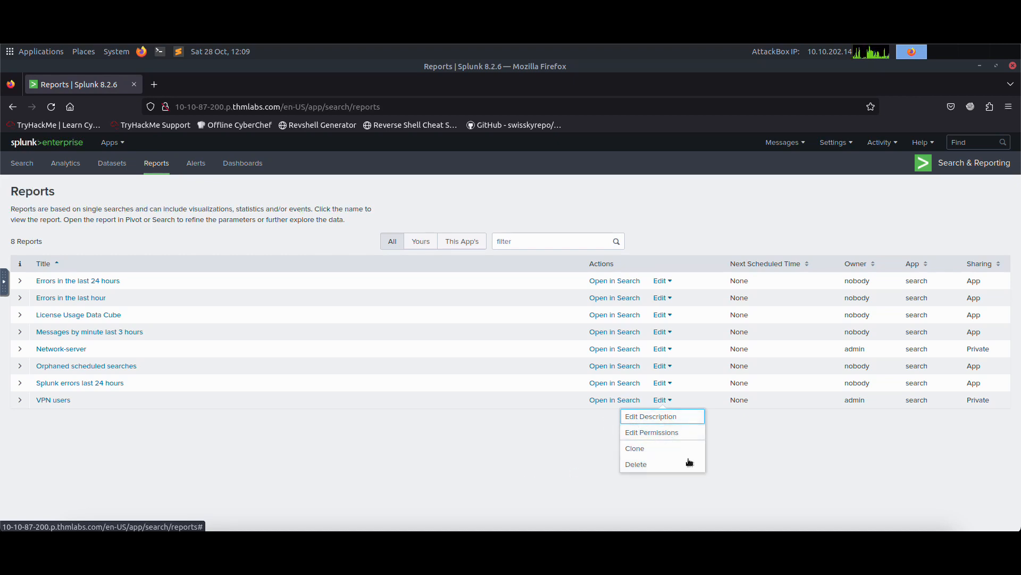
click(327, 402)
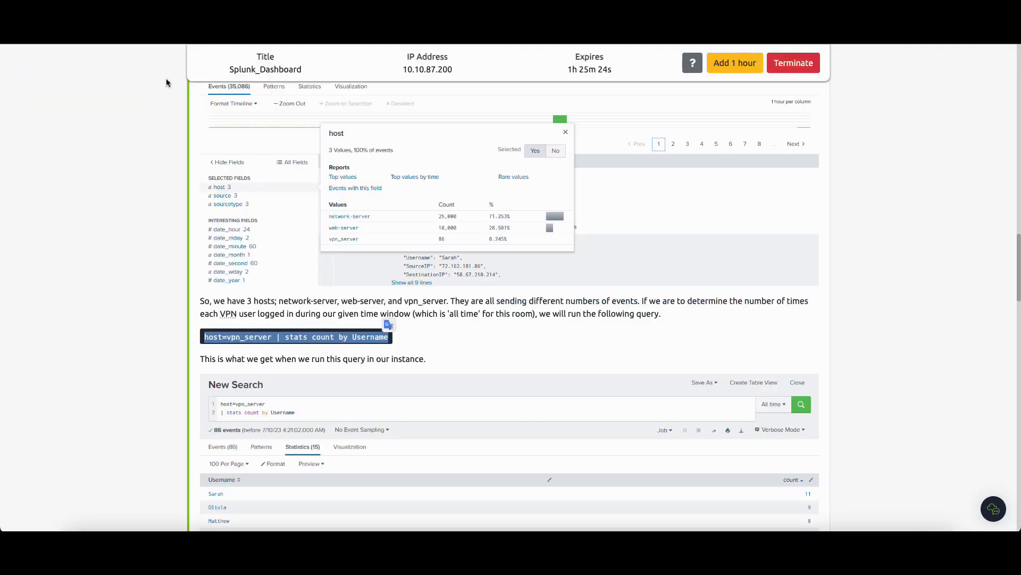
Read the tutorial section on creating and viewing the VPN users report.
scroll(409, 261, down, 3)
scroll(407, 257, down, 10)
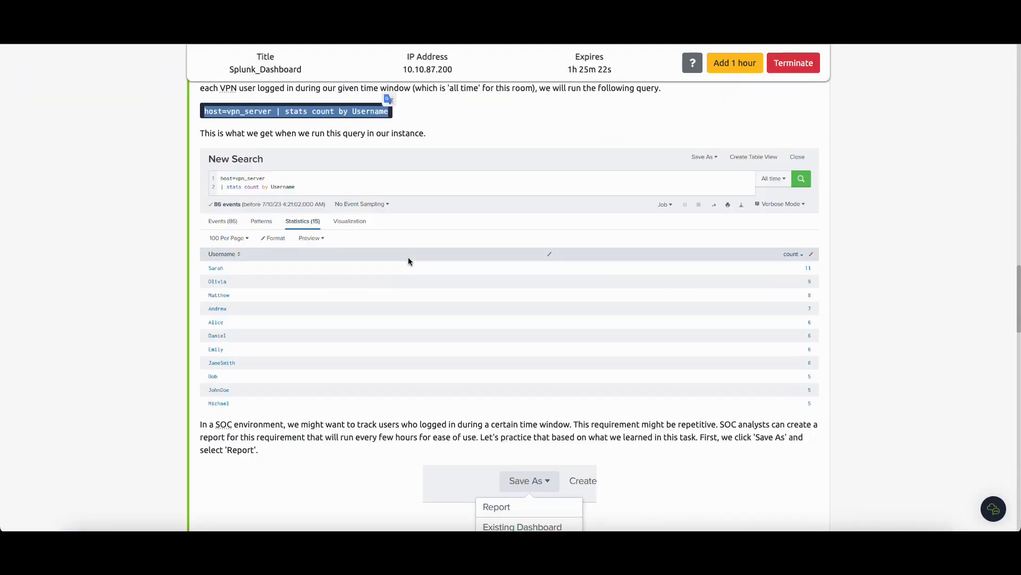
scroll(404, 260, down, 5)
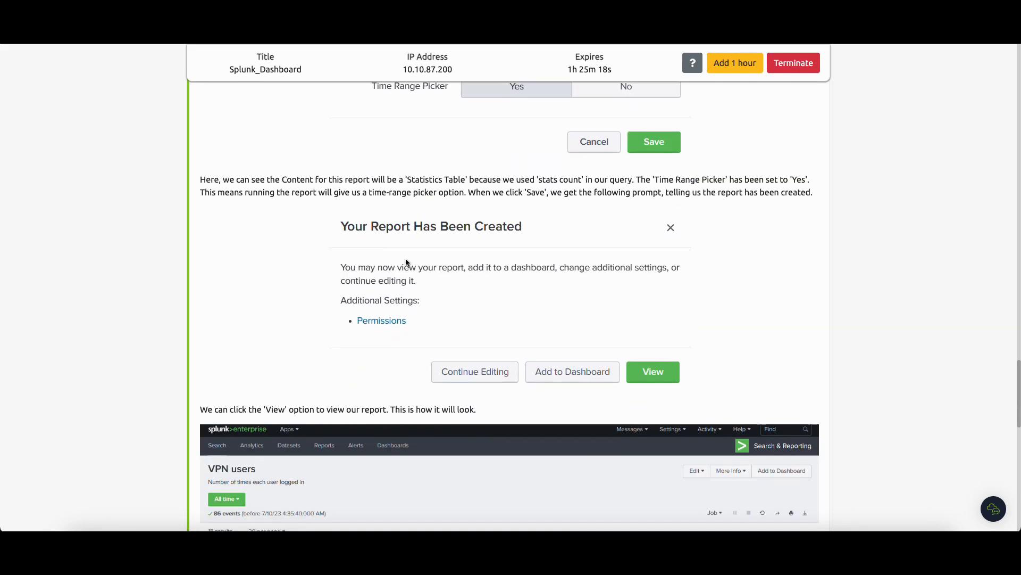
scroll(405, 261, down, 5)
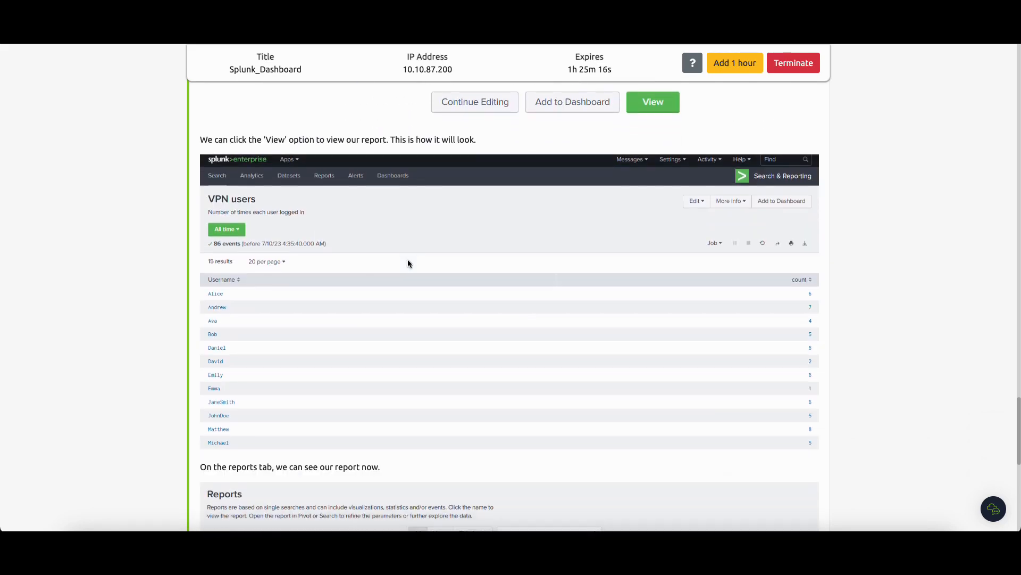
scroll(408, 263, down, 5)
scroll(389, 327, down, 2)
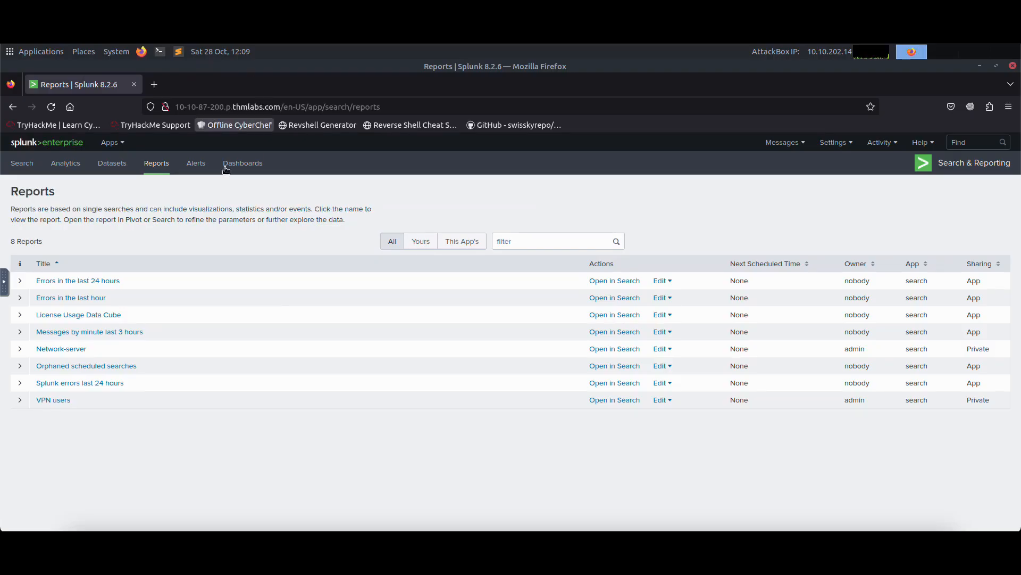
Start a new search for host=network-server piped into stats count by port, with a further pipe on a third line.
click(24, 164)
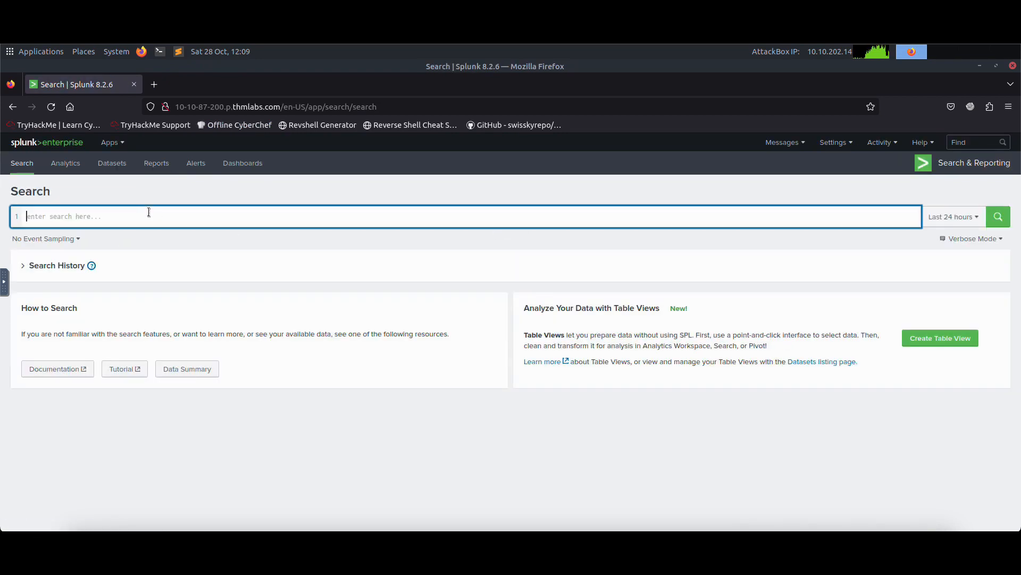
text(host)
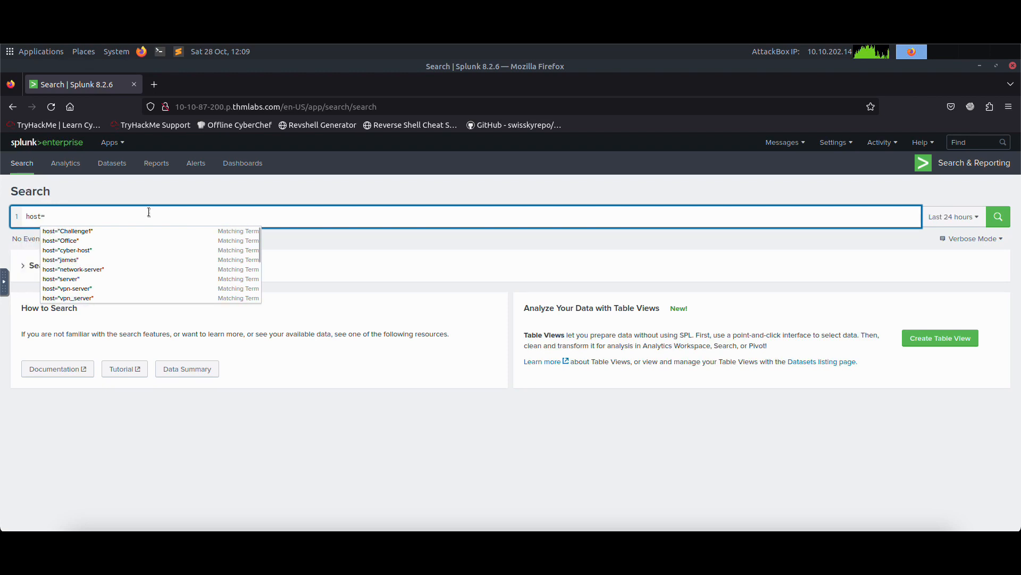
text(=ne)
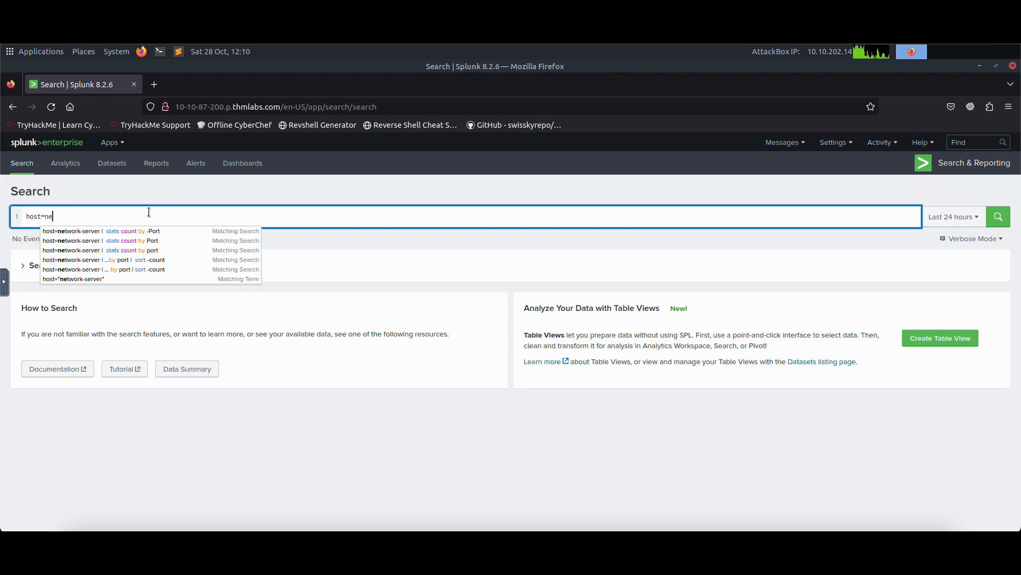
text(twork)
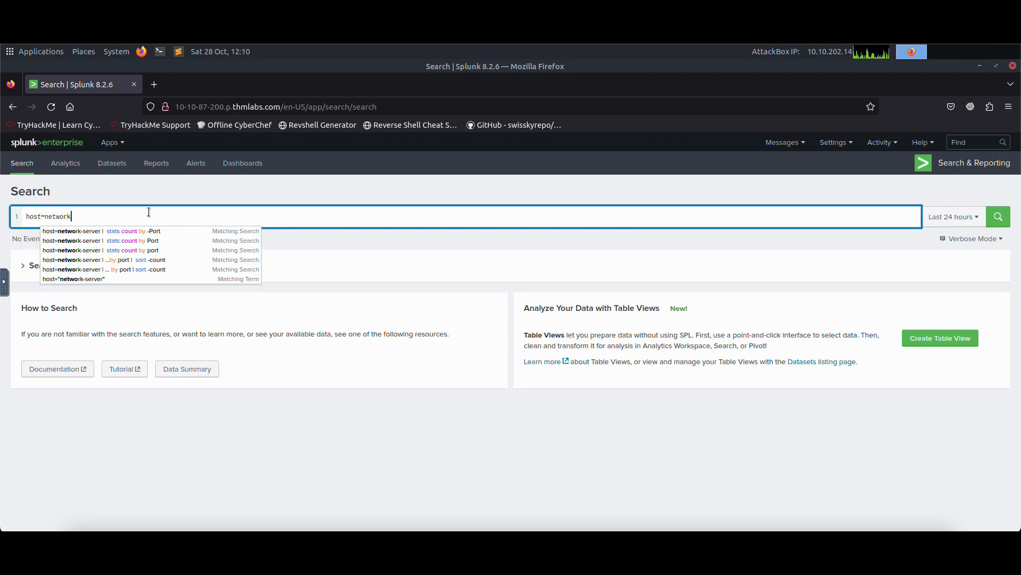
text(-server)
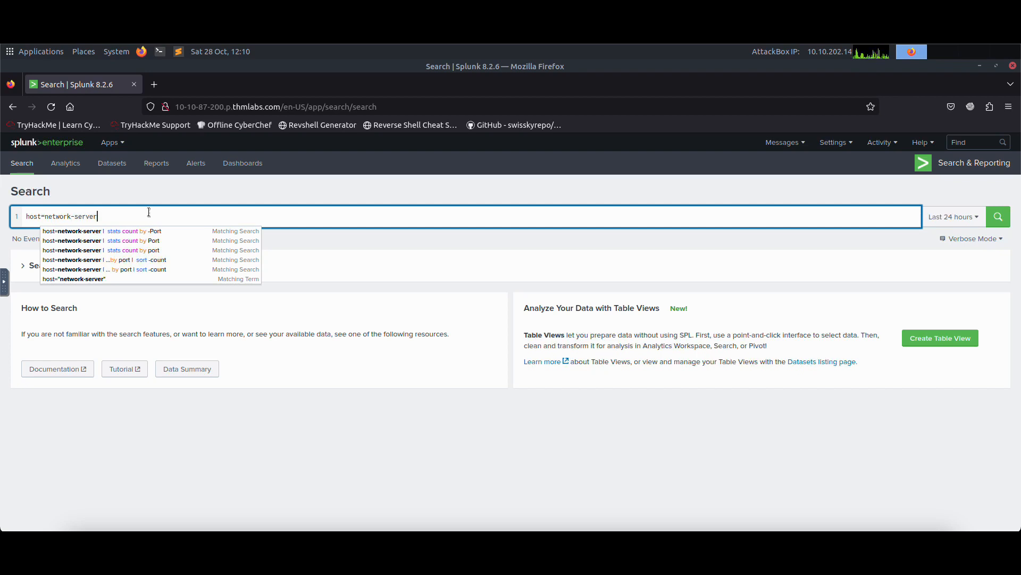
key(shift+Return)
text(| stats)
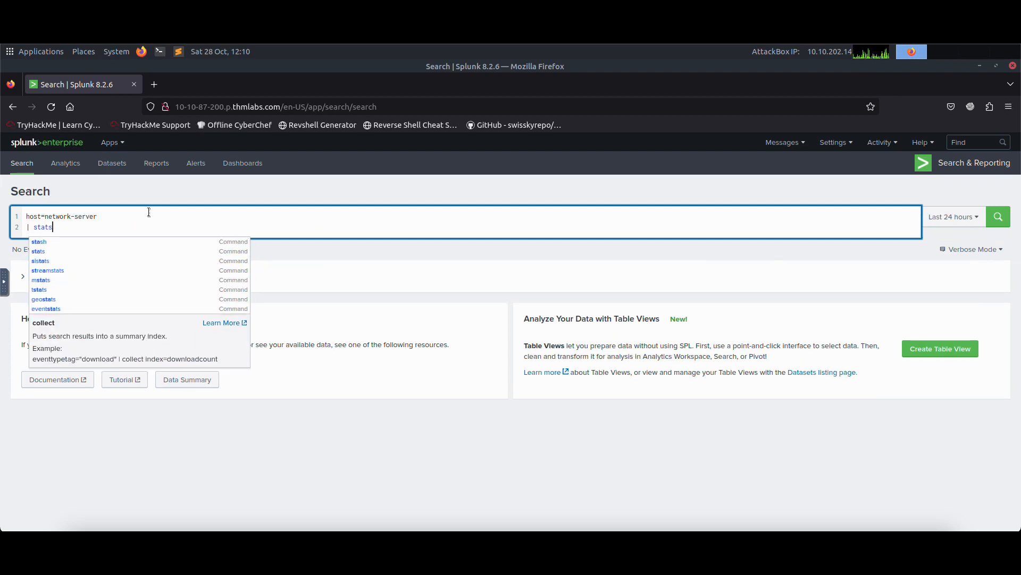
text( count by por)
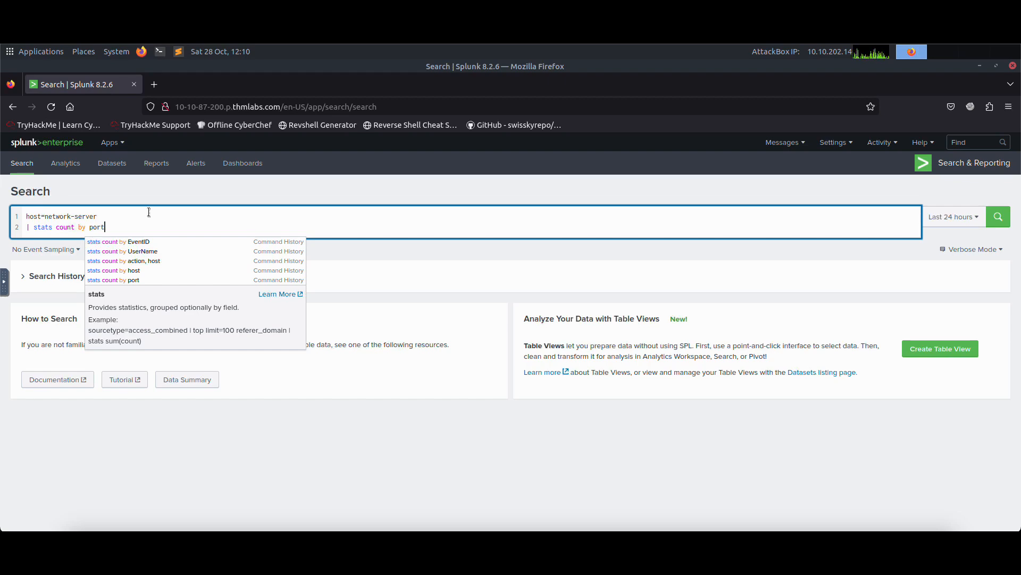
text(t)
key(shift+Return)
text(|)
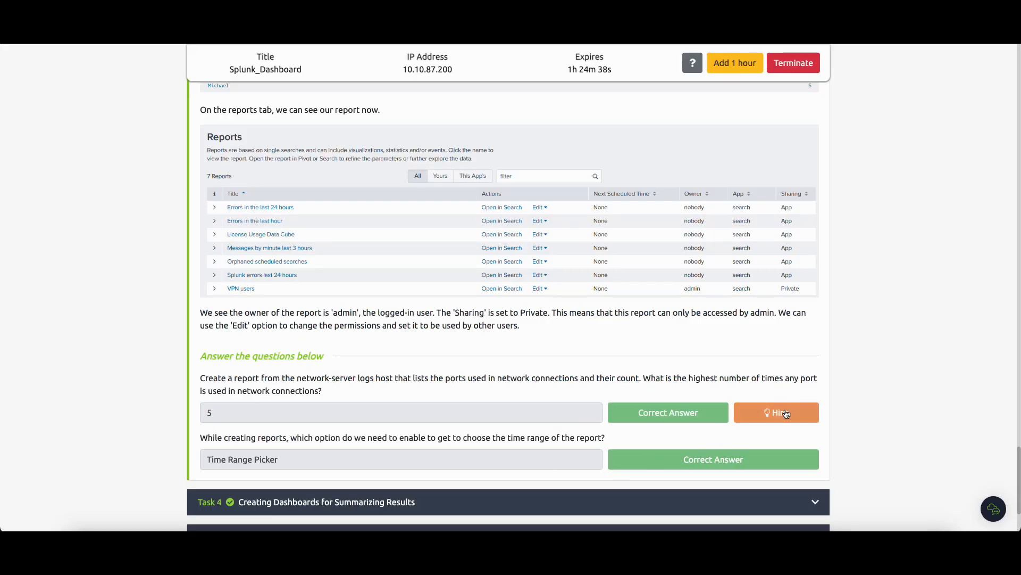
Following the question hint, complete the search with sort -count and run it over All time.
click(783, 412)
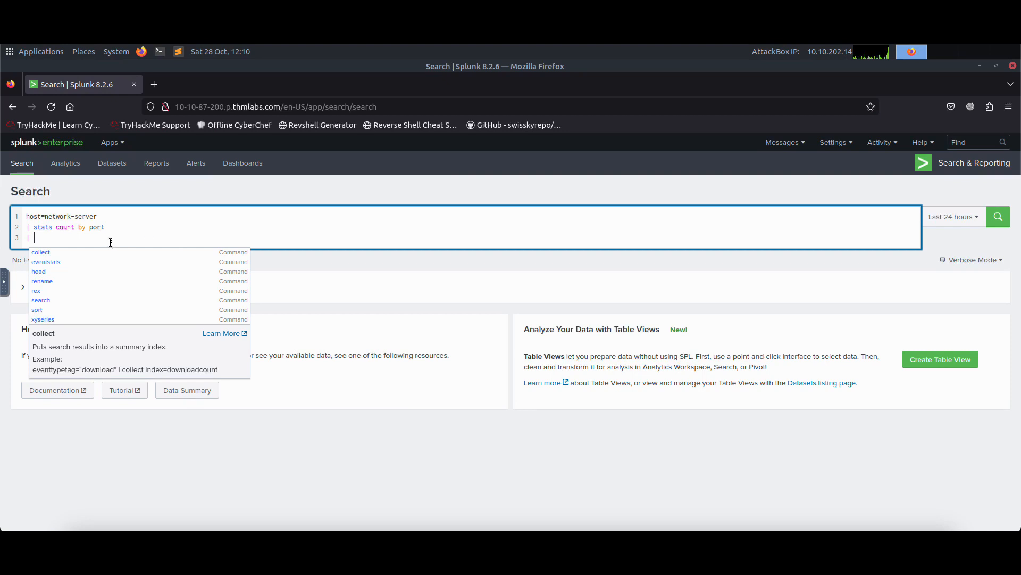
click(109, 238)
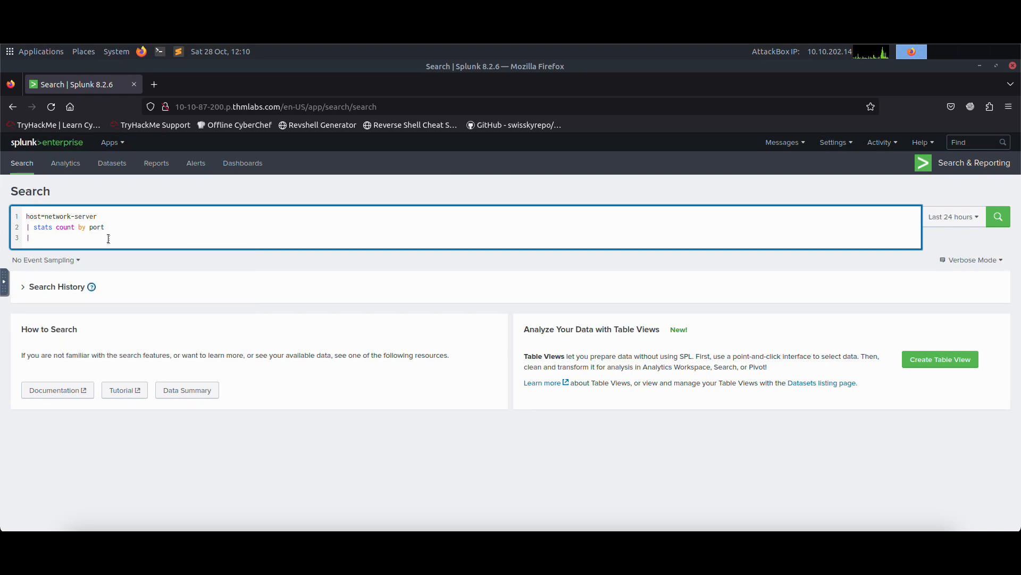
text(sort -count)
key(Return)
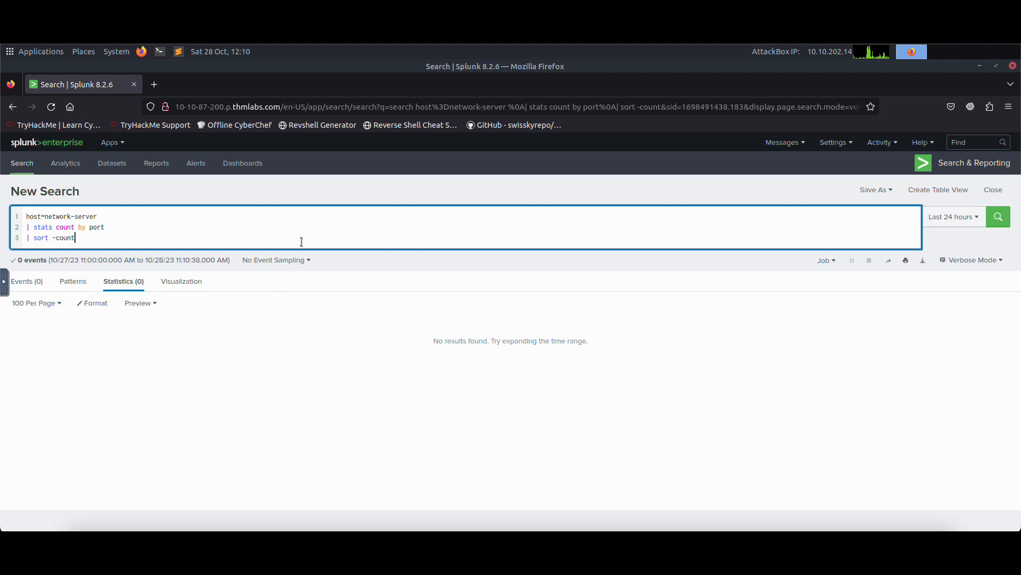
click(948, 219)
click(928, 275)
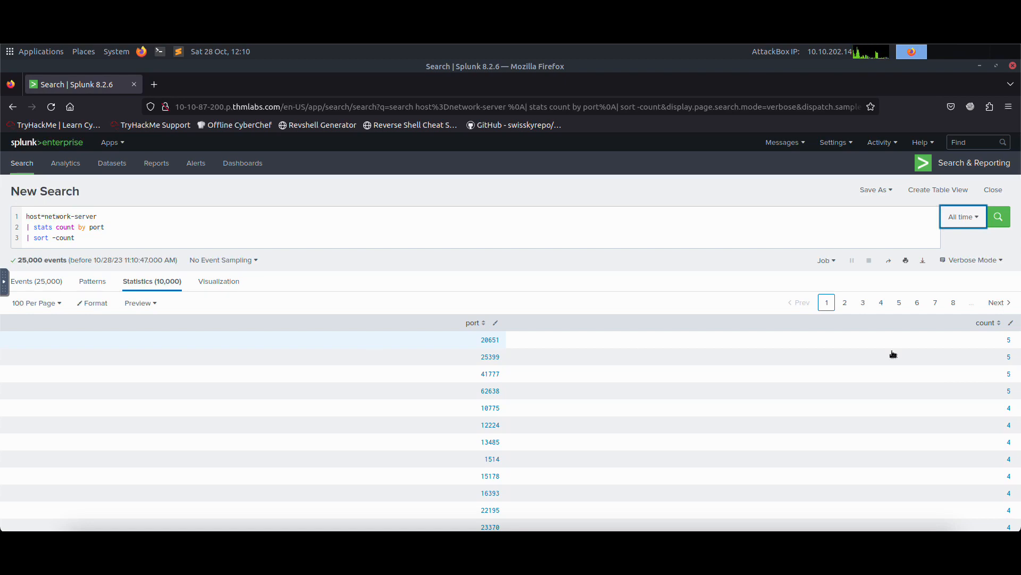
Save the search as a report titled network-server and view it.
click(875, 190)
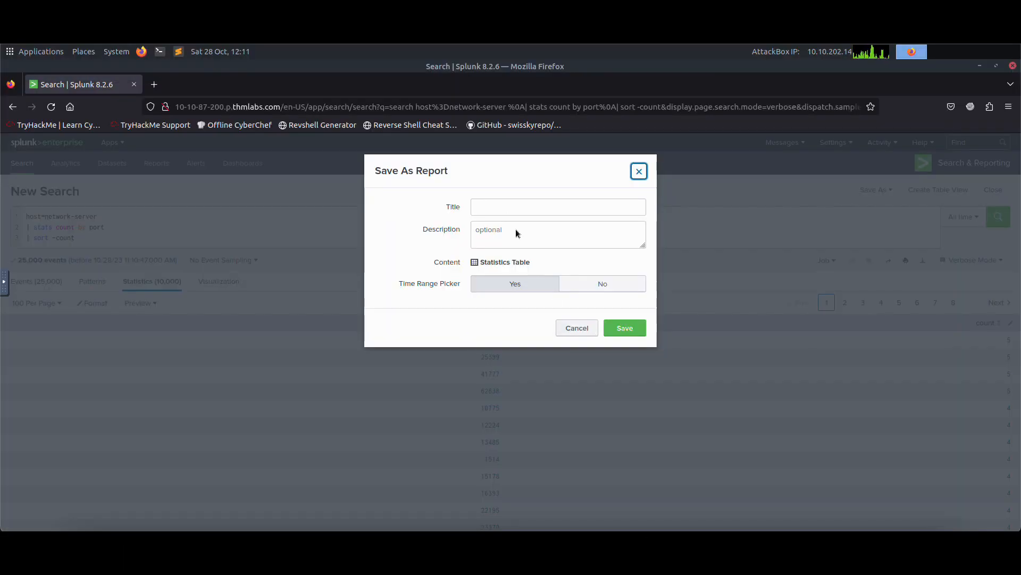
click(500, 206)
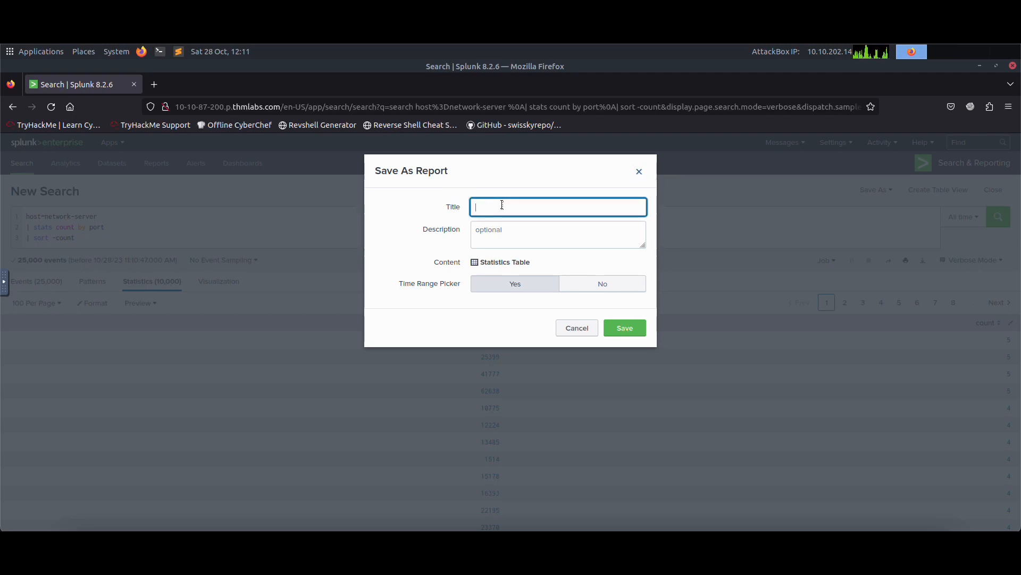
text(network-server)
click(612, 327)
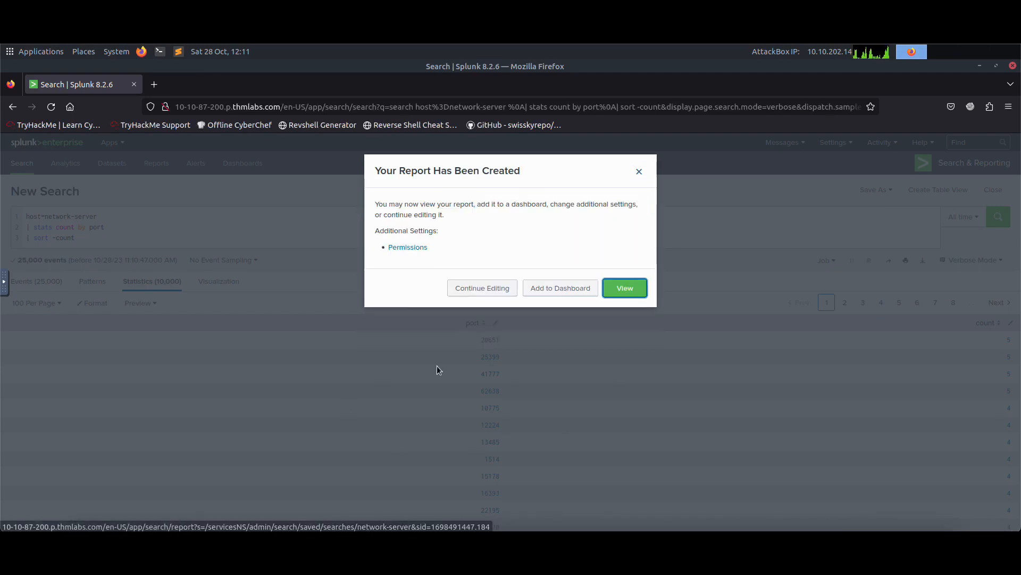
click(625, 289)
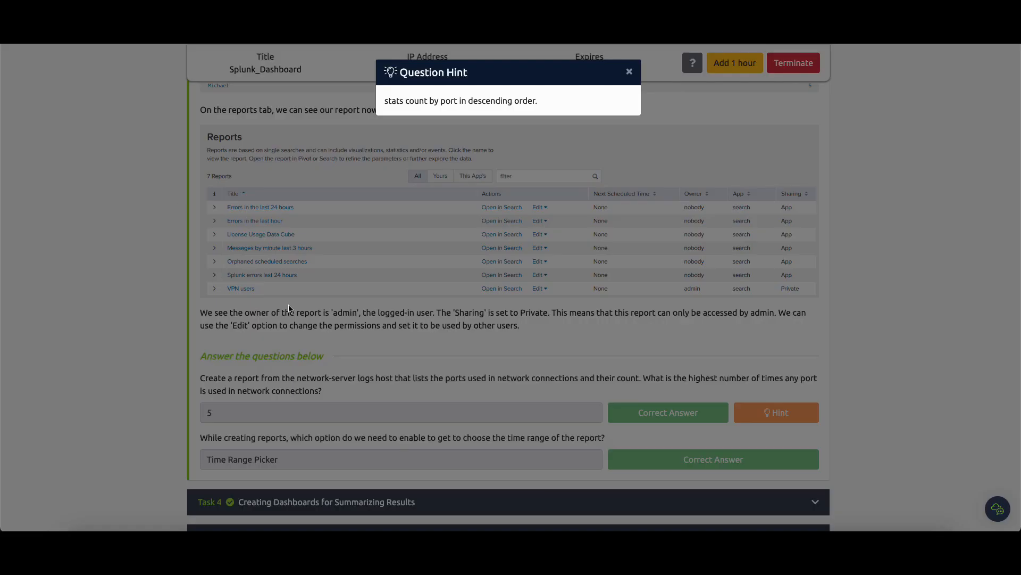
Reload the network-server search from search history, delete its sort -count line and rerun it.
click(289, 309)
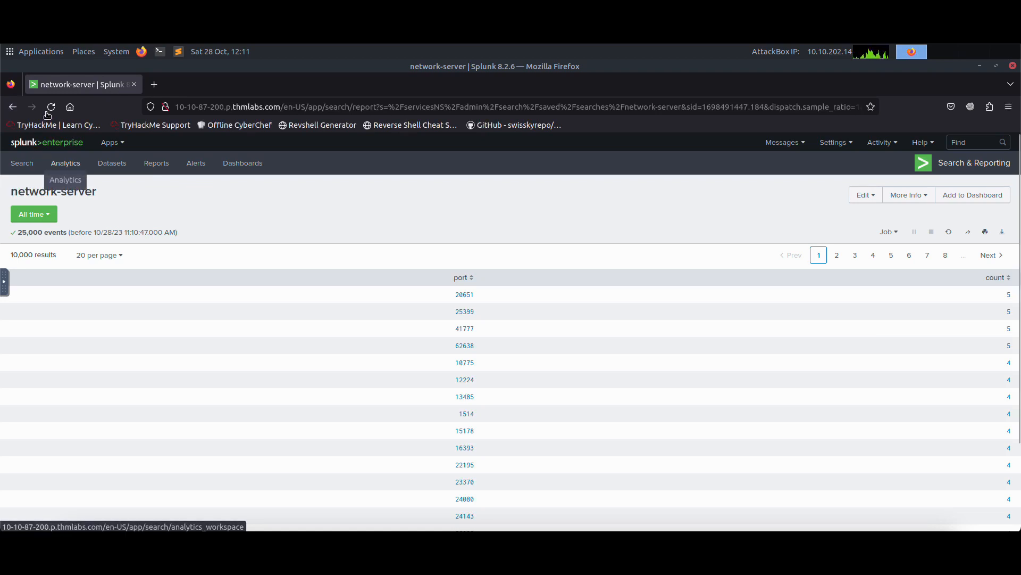
click(24, 162)
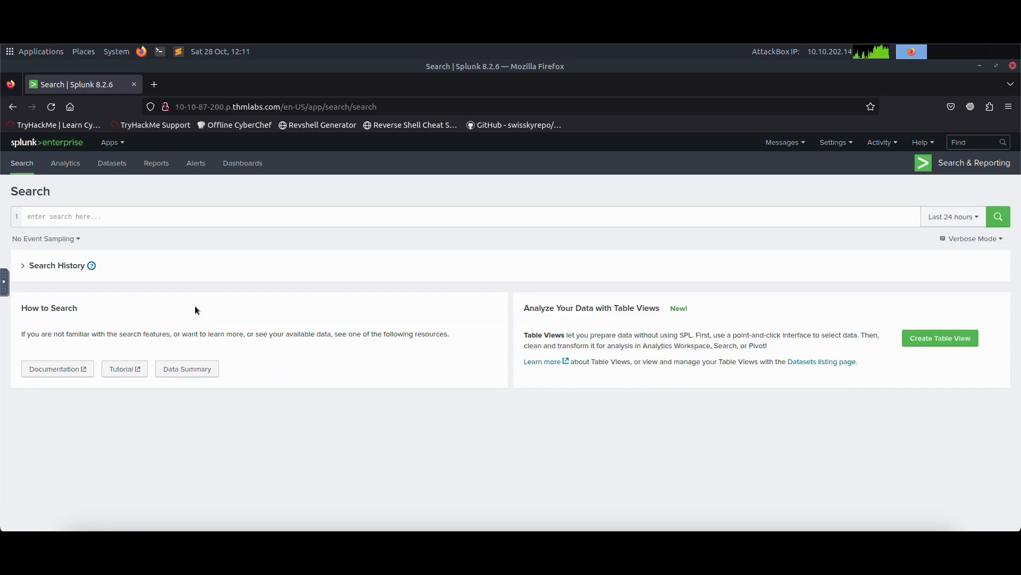
click(81, 269)
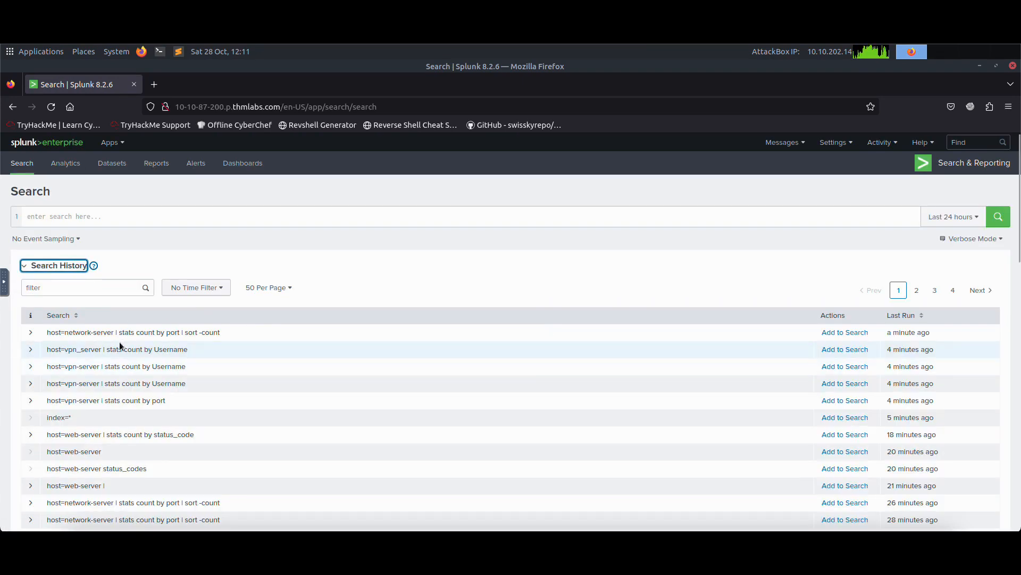
click(846, 333)
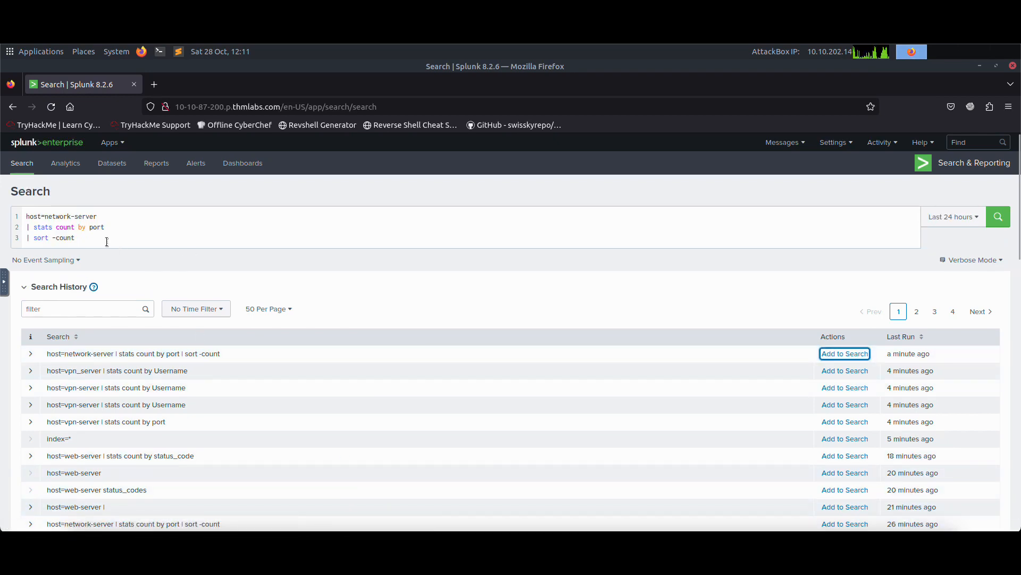
drag(85, 238, 26, 239)
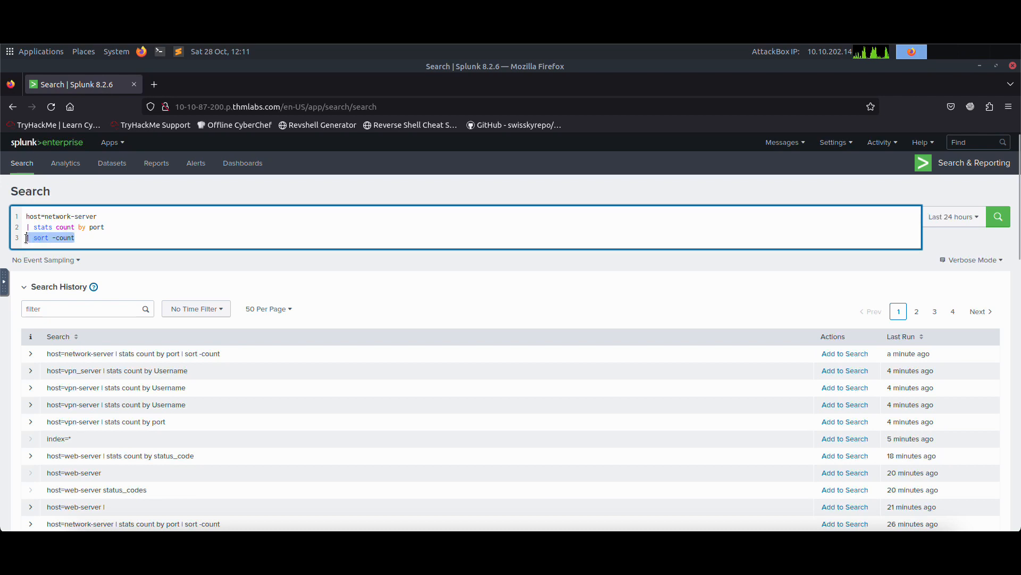
key(BackSpace)
key(BackSpace)
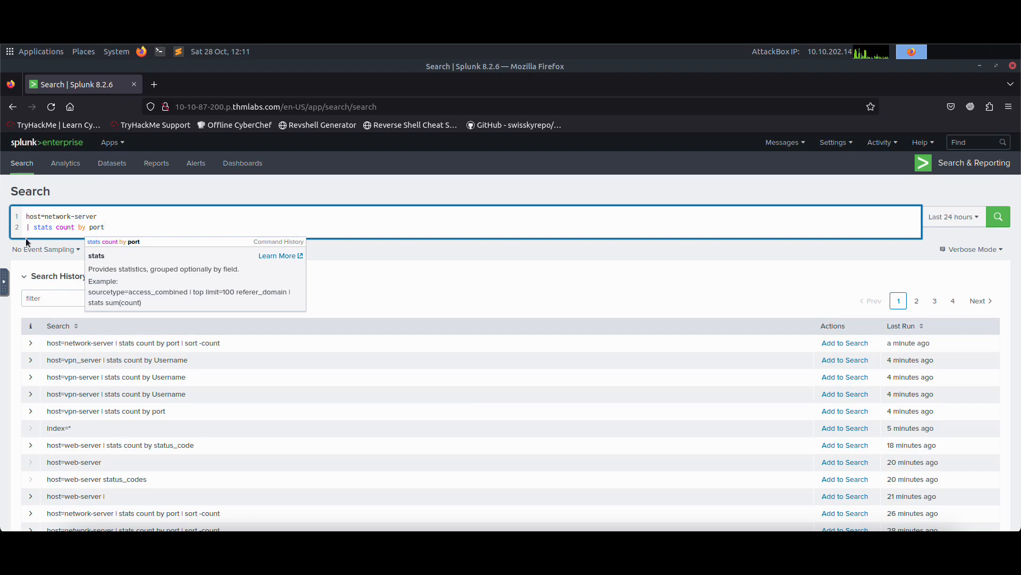
key(Return)
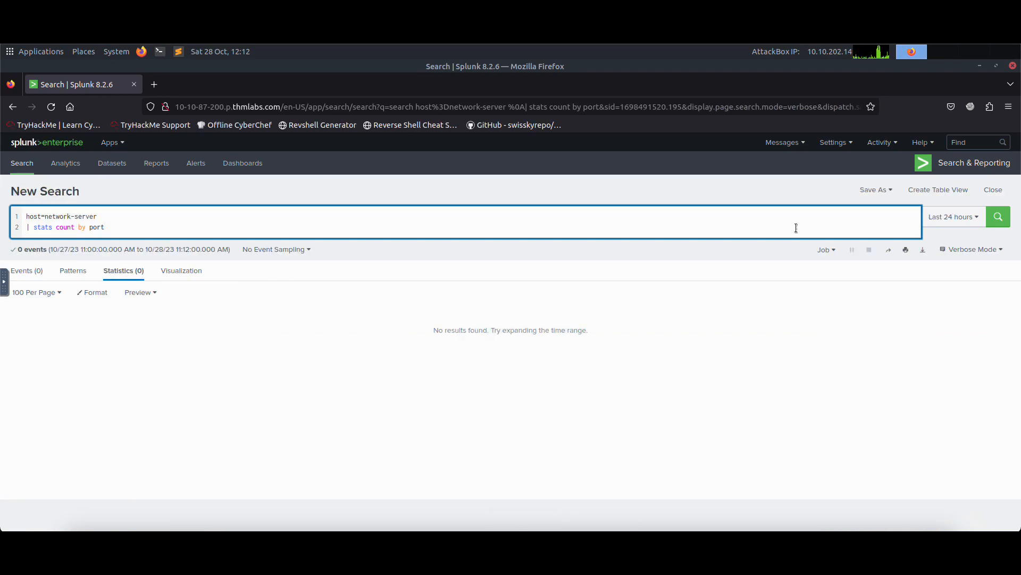
Run the search over All time and sort the statistics by port and by count, ending with count descending.
click(952, 216)
click(858, 276)
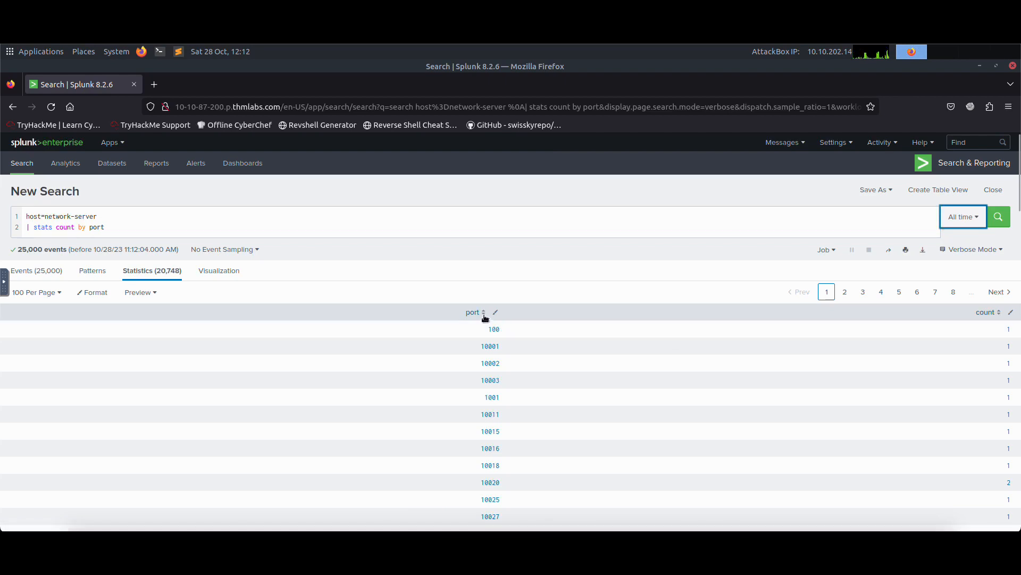
click(998, 316)
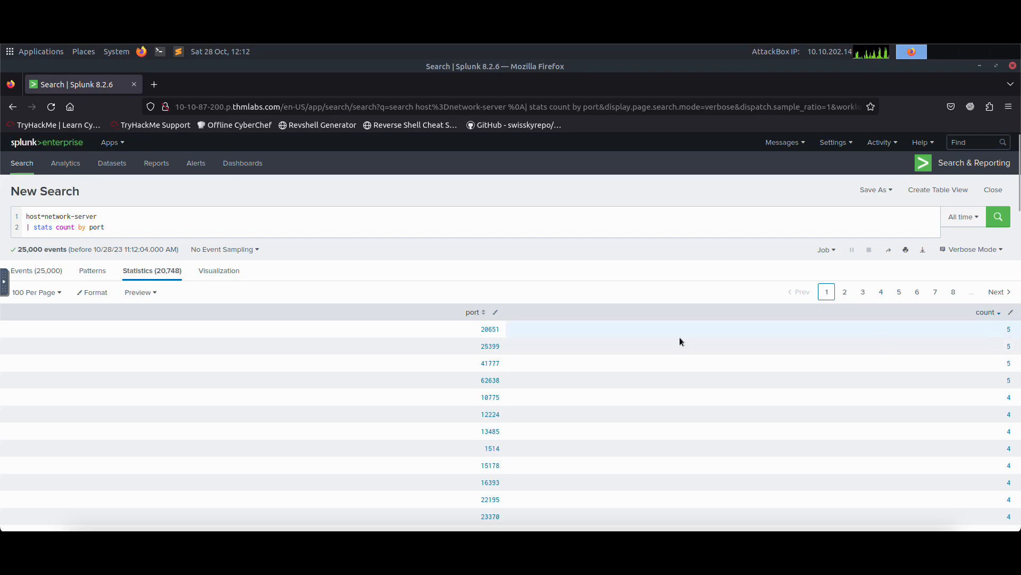
click(484, 316)
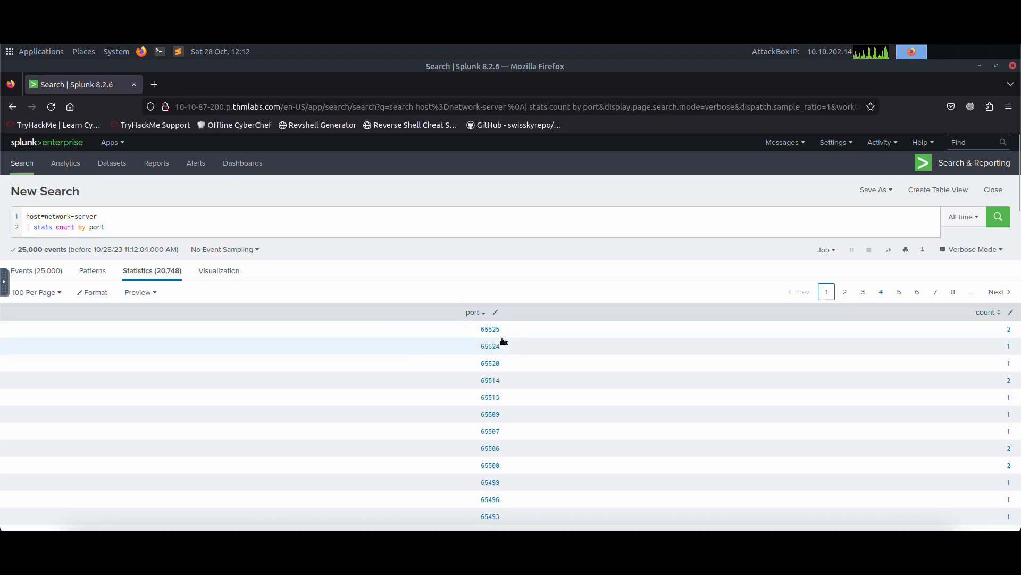
click(478, 313)
click(999, 316)
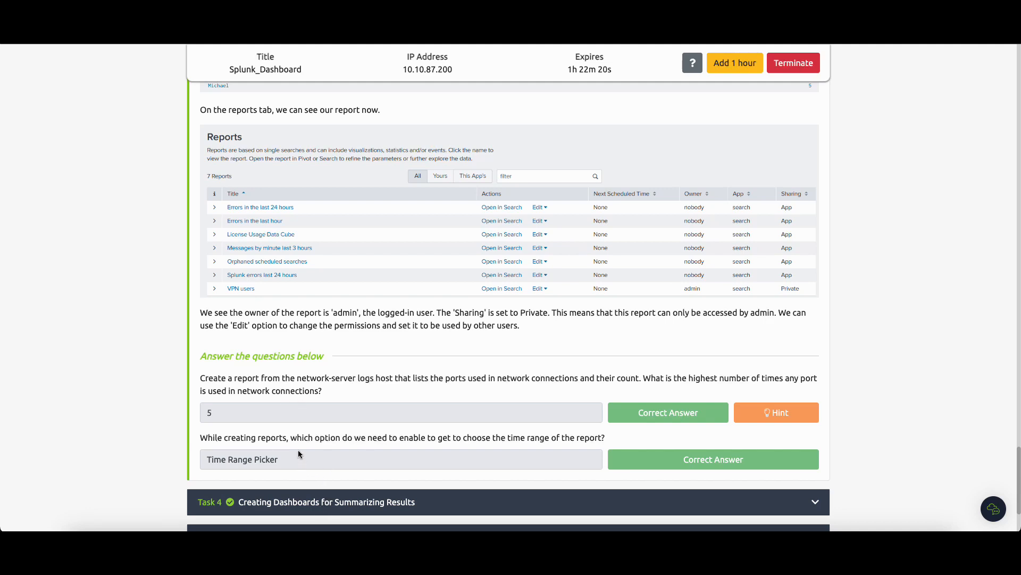
Scroll through the tutorial's answers and the Task 4 section on creating dashboards.
scroll(282, 448, down, 2)
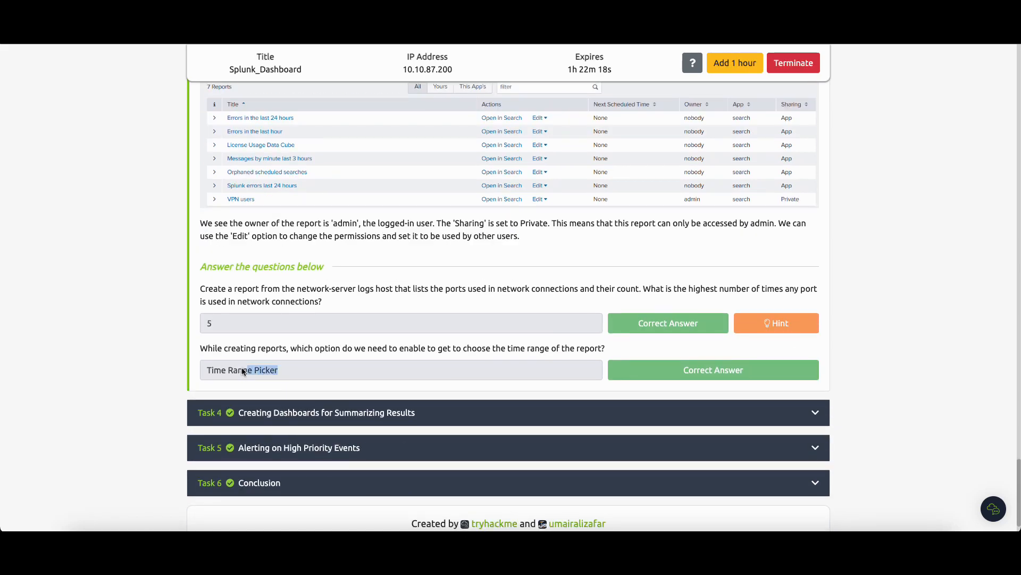
click(319, 366)
click(343, 410)
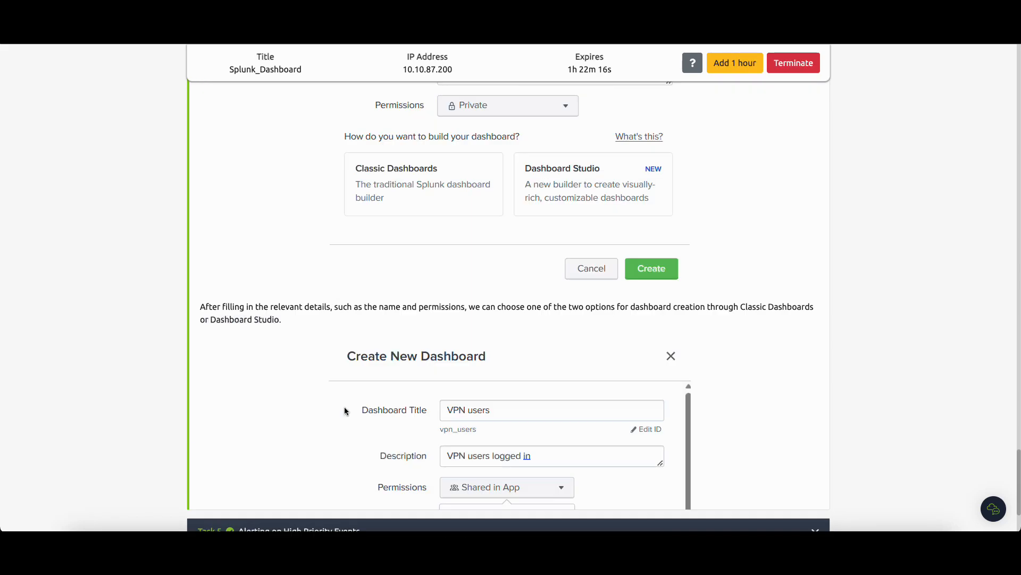
scroll(328, 323, up, 15)
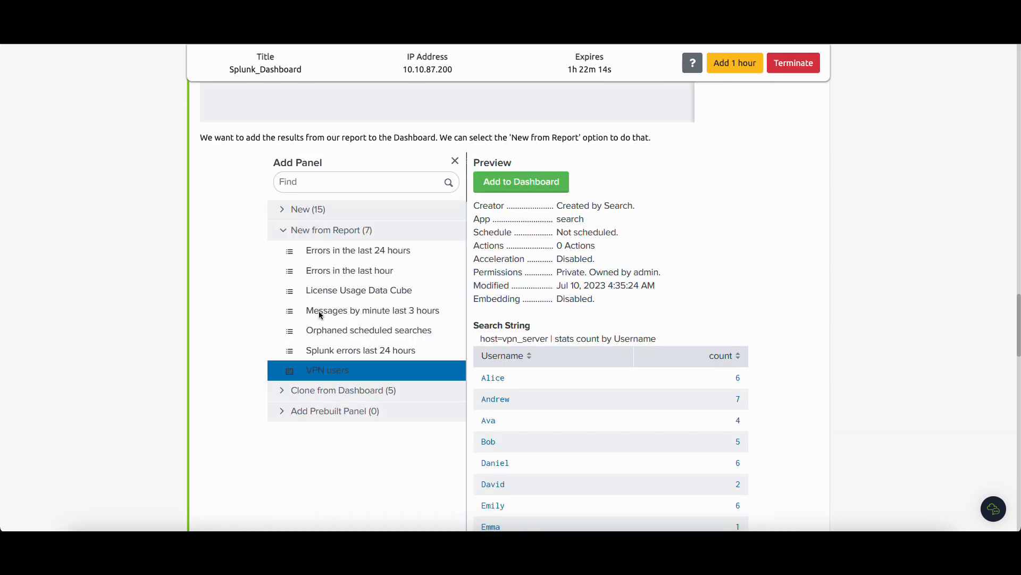
scroll(320, 315, up, 6)
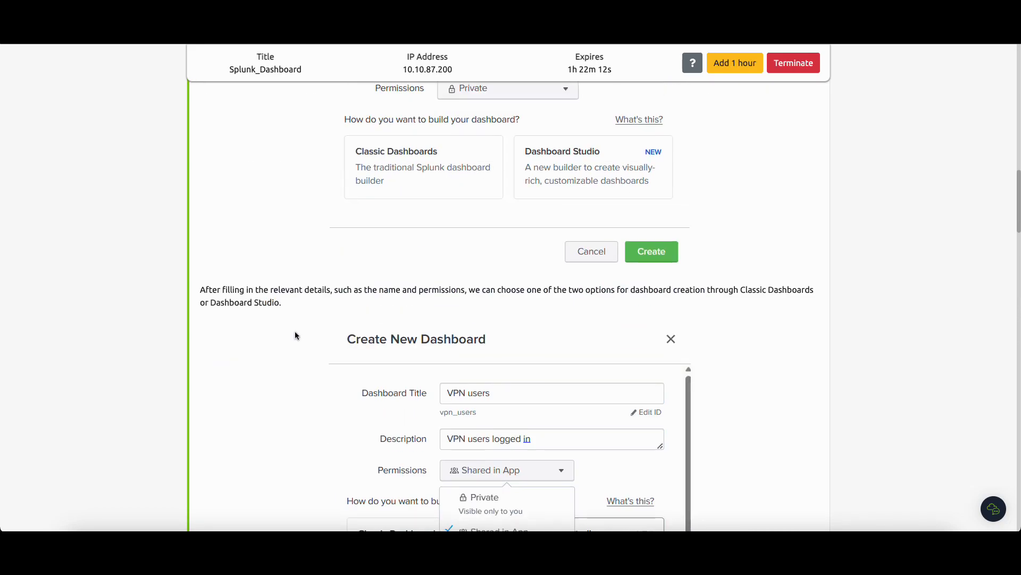
scroll(319, 341, up, 7)
scroll(330, 348, down, 8)
scroll(329, 347, up, 7)
scroll(329, 349, up, 8)
scroll(333, 335, down, 7)
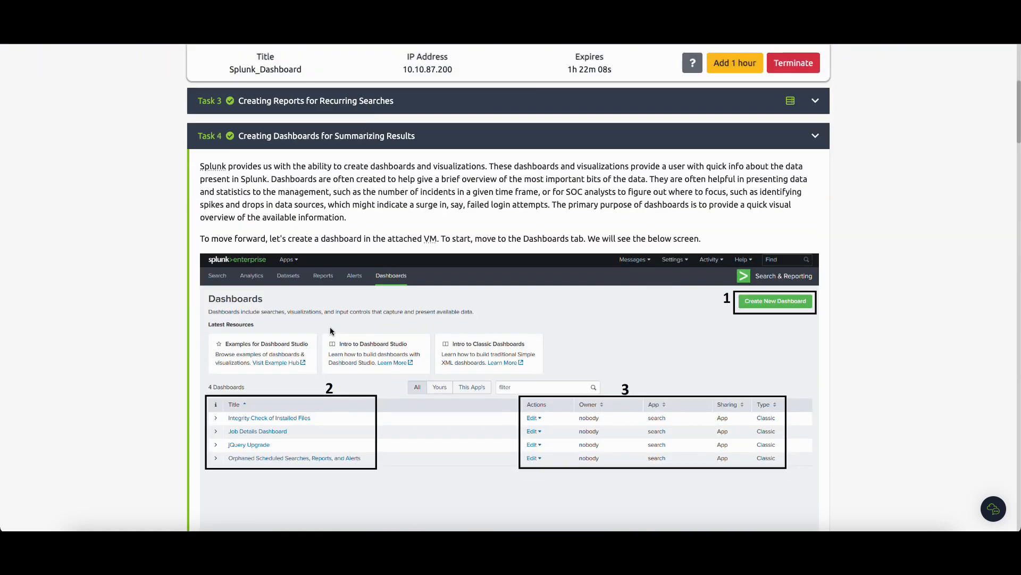
scroll(403, 325, down, 3)
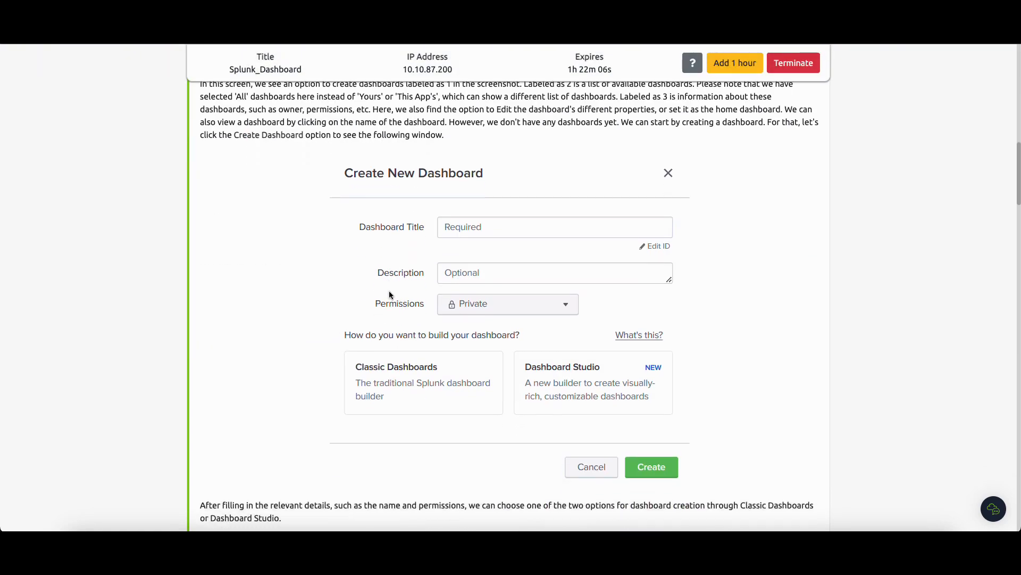
scroll(382, 252, up, 8)
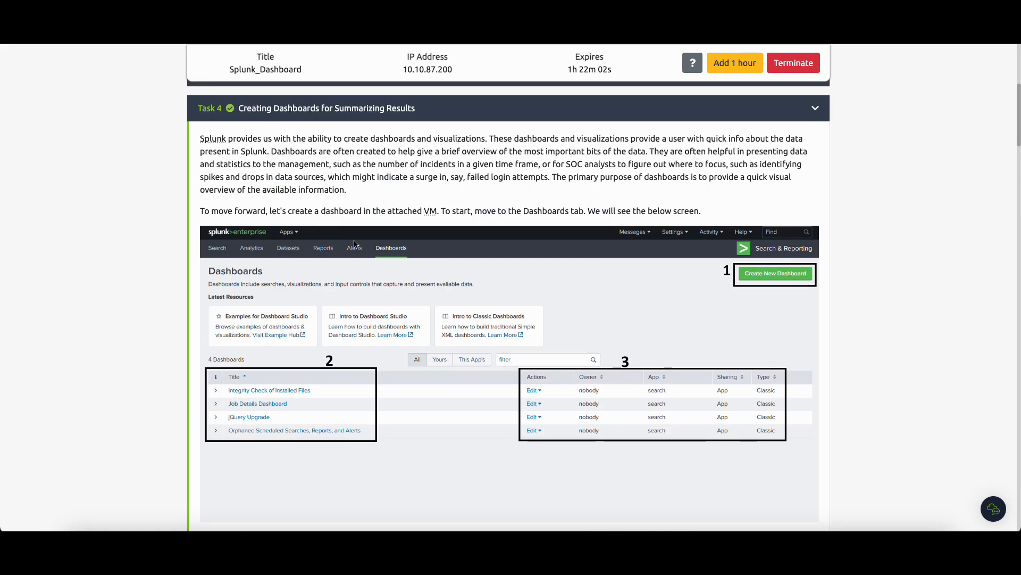
scroll(354, 242, down, 8)
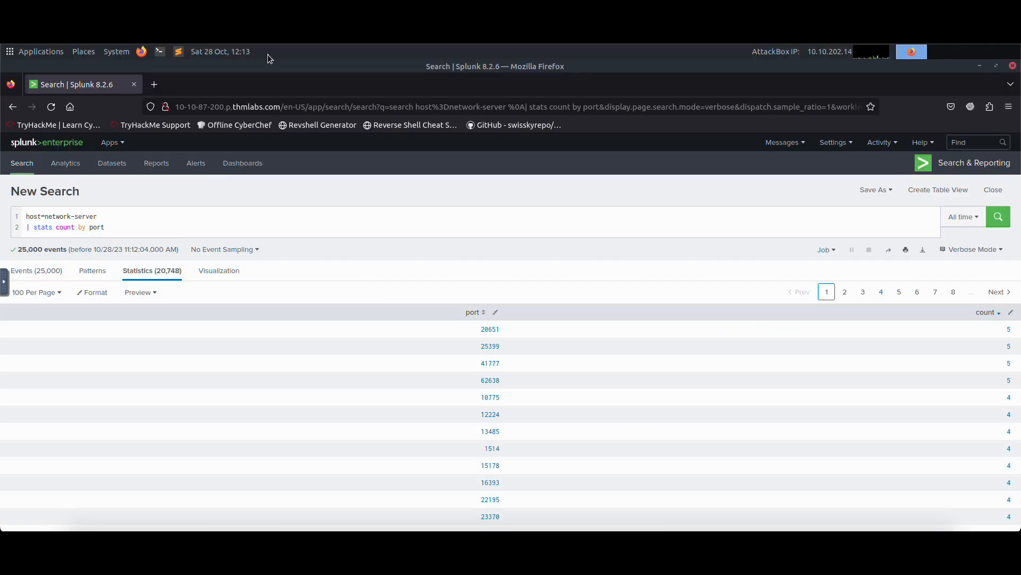
Open the dashboards list and start a new dashboard titled VPN users.
click(255, 169)
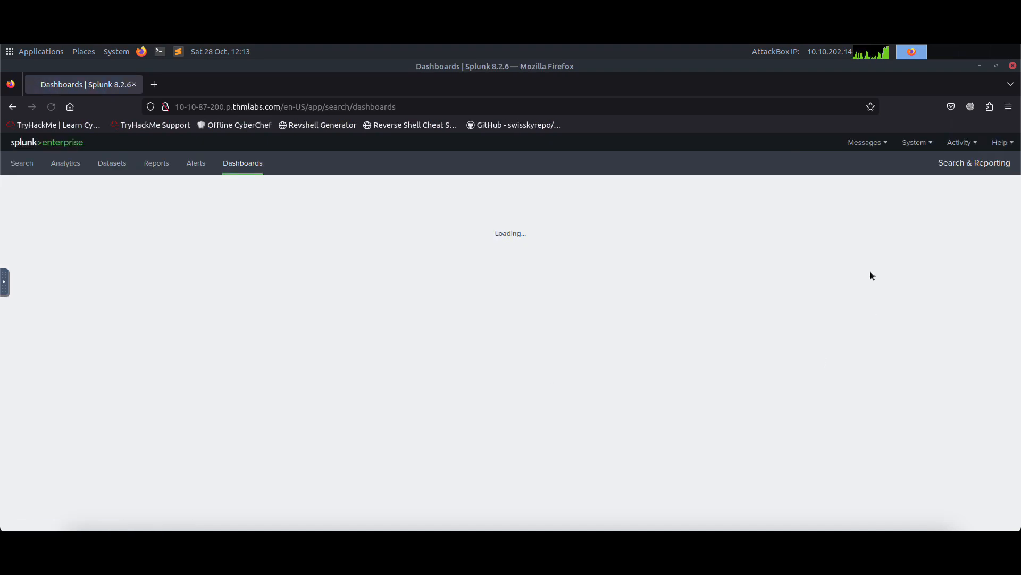
click(956, 197)
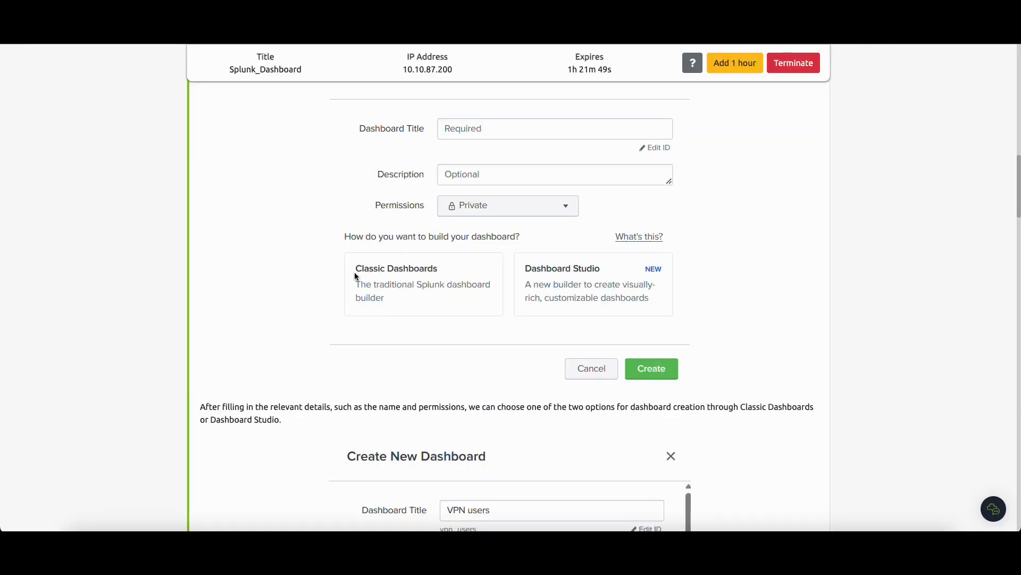
scroll(355, 273, down, 4)
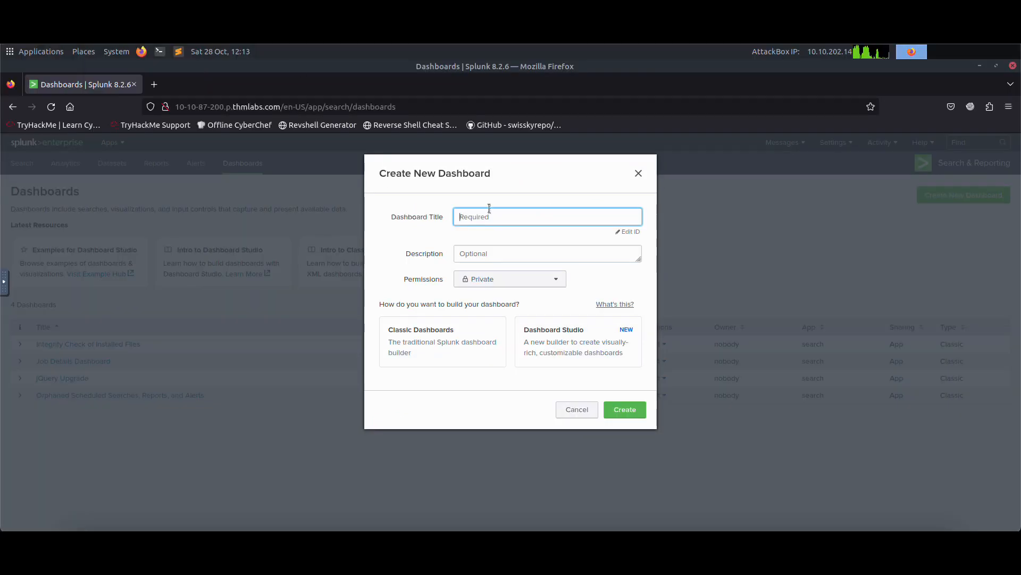
text(VPN)
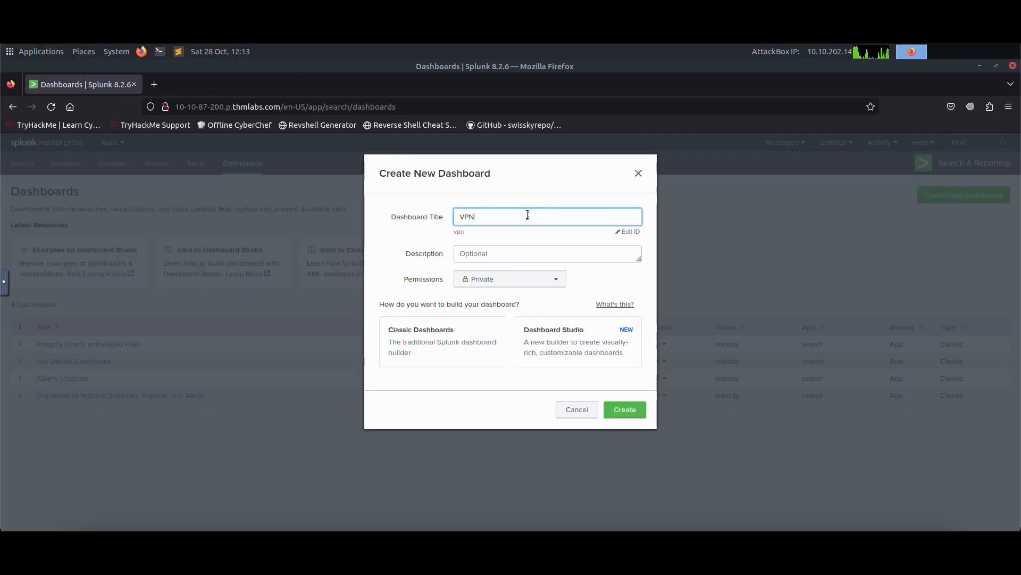
text( users)
click(500, 254)
text(v)
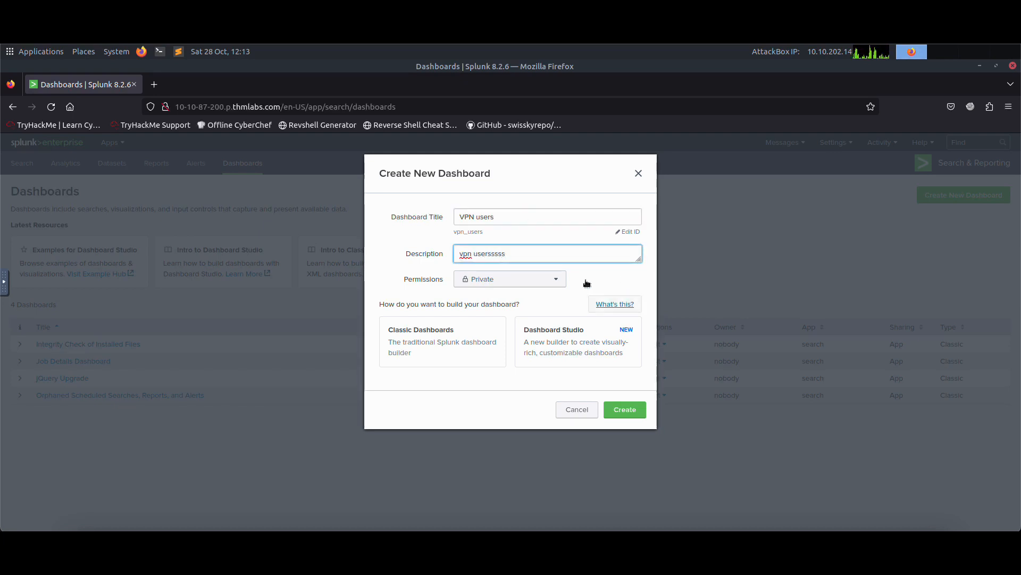
drag(543, 259, 404, 261)
key(BackSpace)
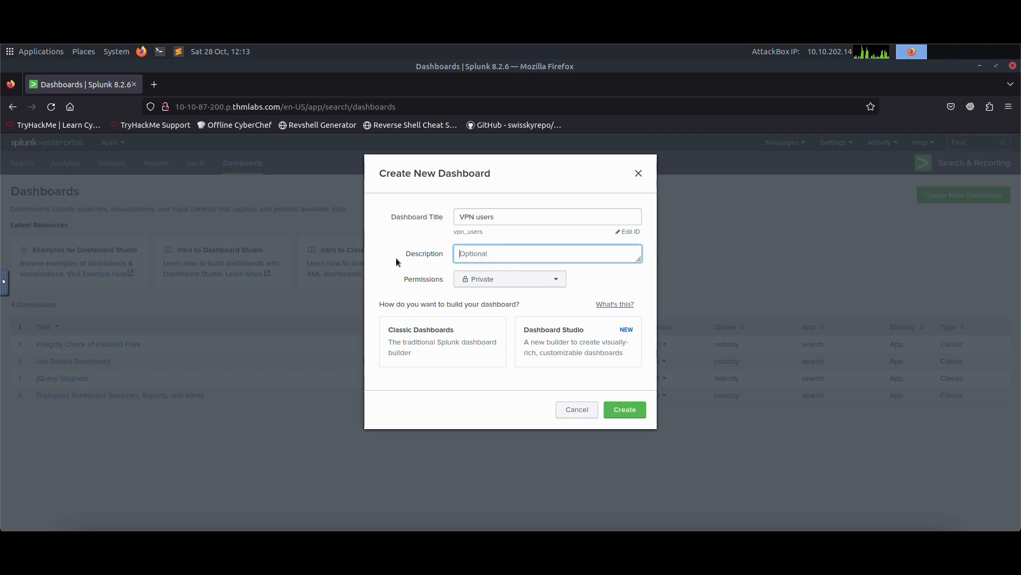
Share the dashboard in the app and create it as a Classic dashboard.
click(499, 283)
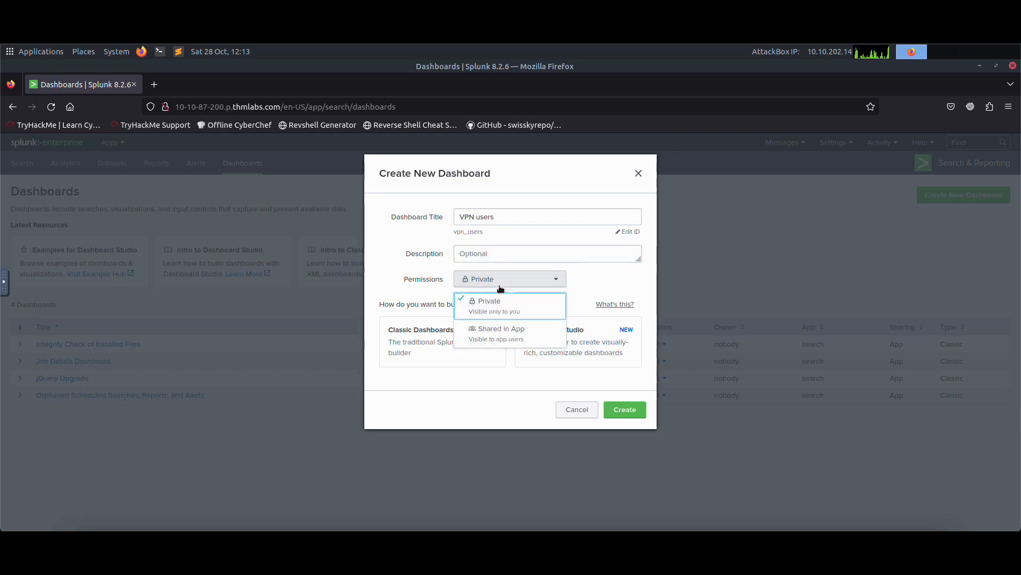
click(516, 341)
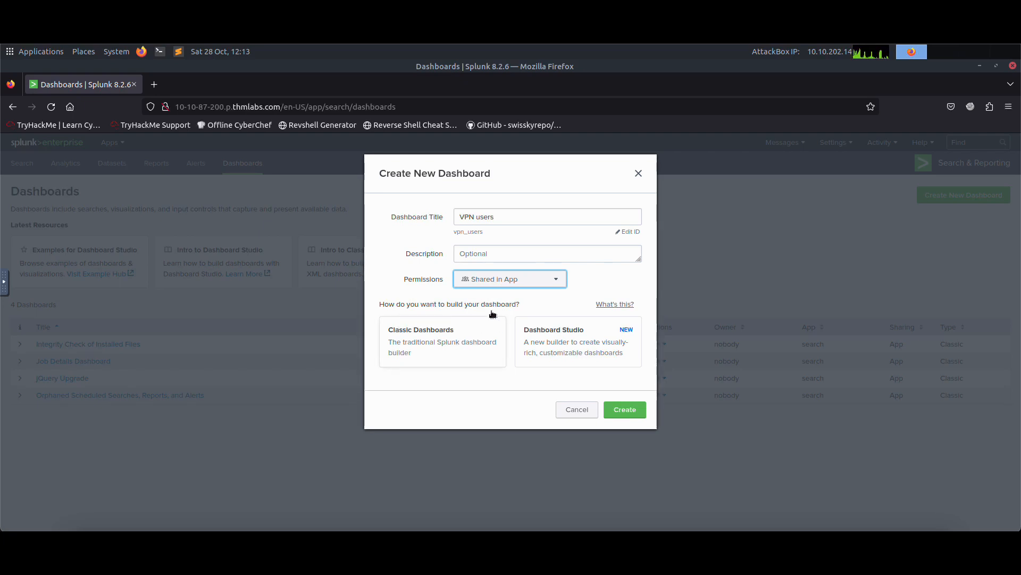
click(469, 343)
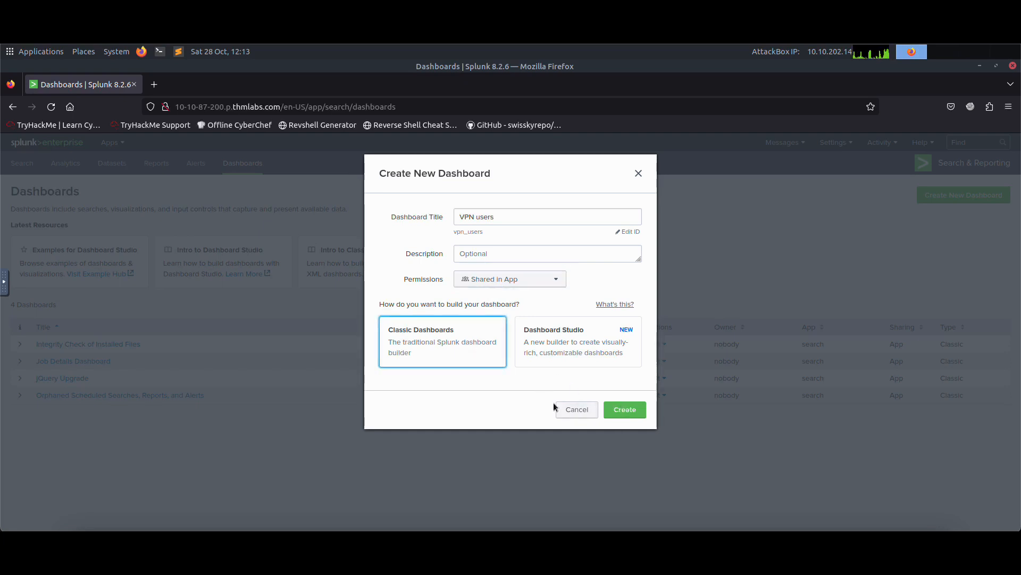
click(618, 414)
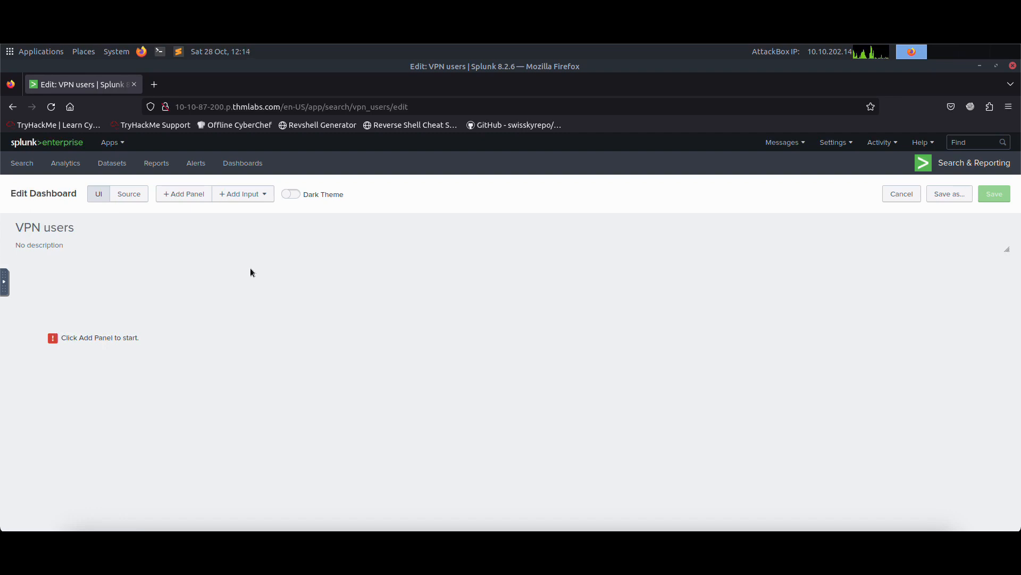
Add a panel to the dashboard from the VPN users report and close the panel list.
click(186, 195)
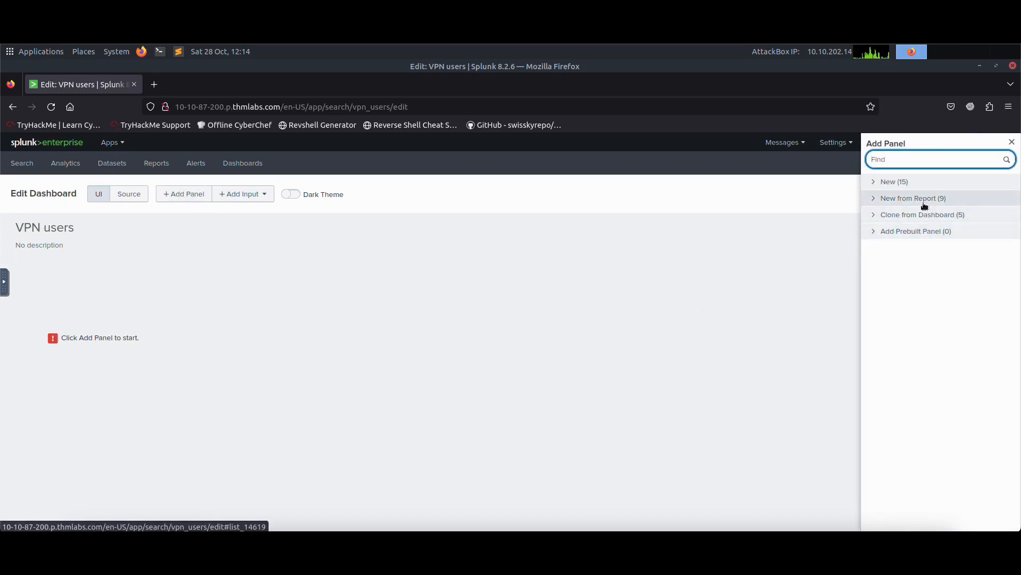
click(904, 186)
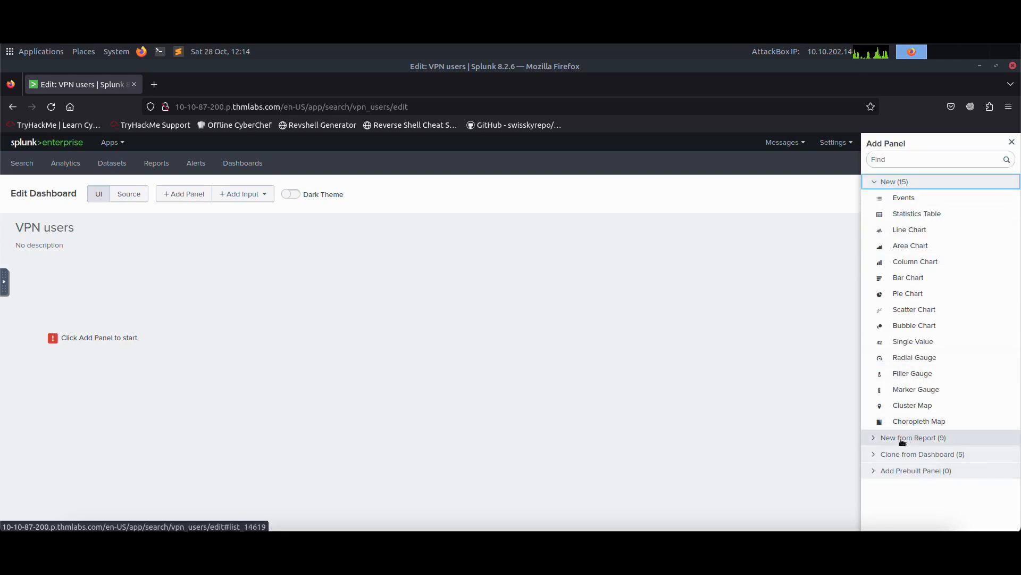
click(906, 461)
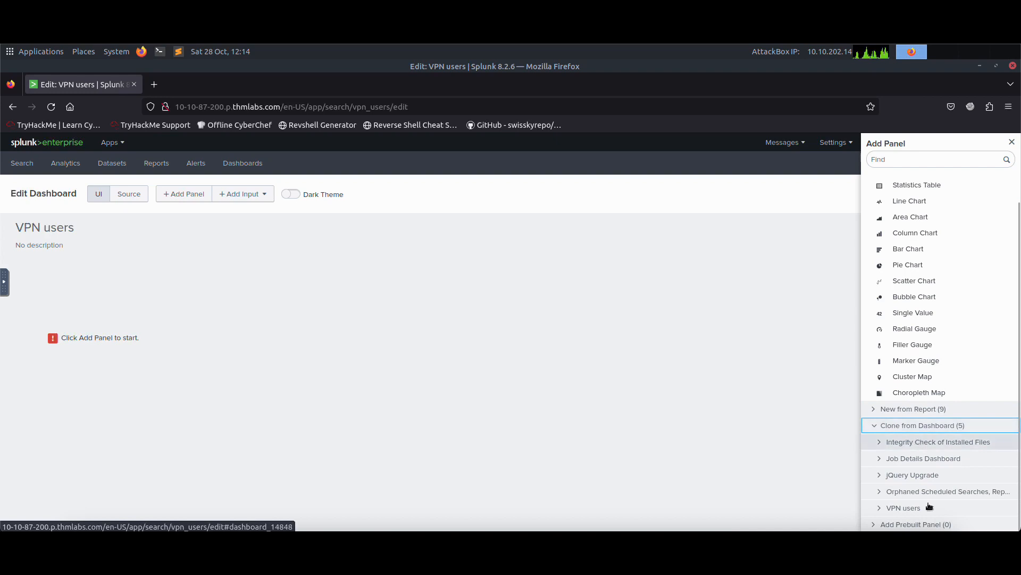
click(873, 425)
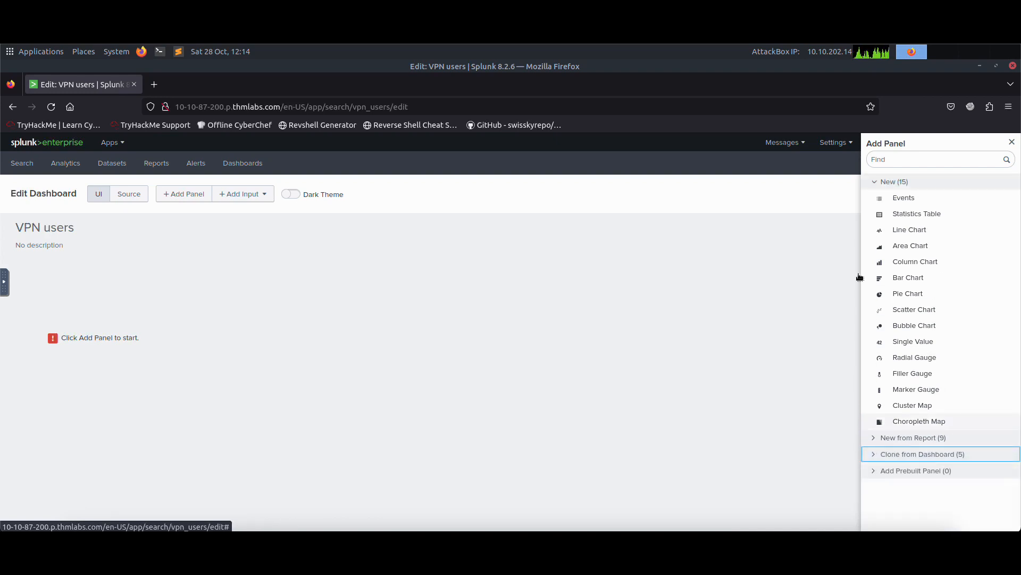
click(881, 183)
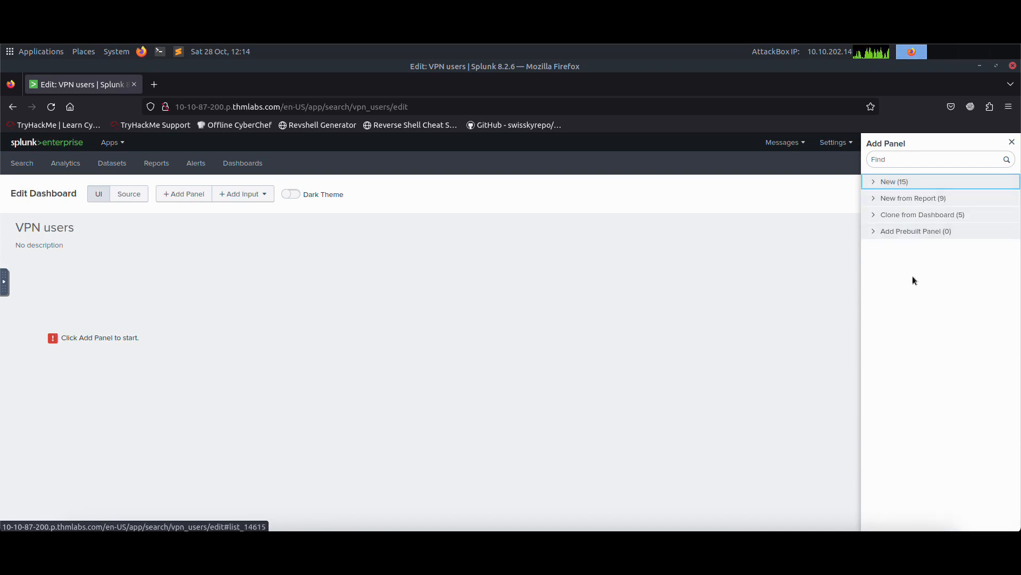
click(889, 199)
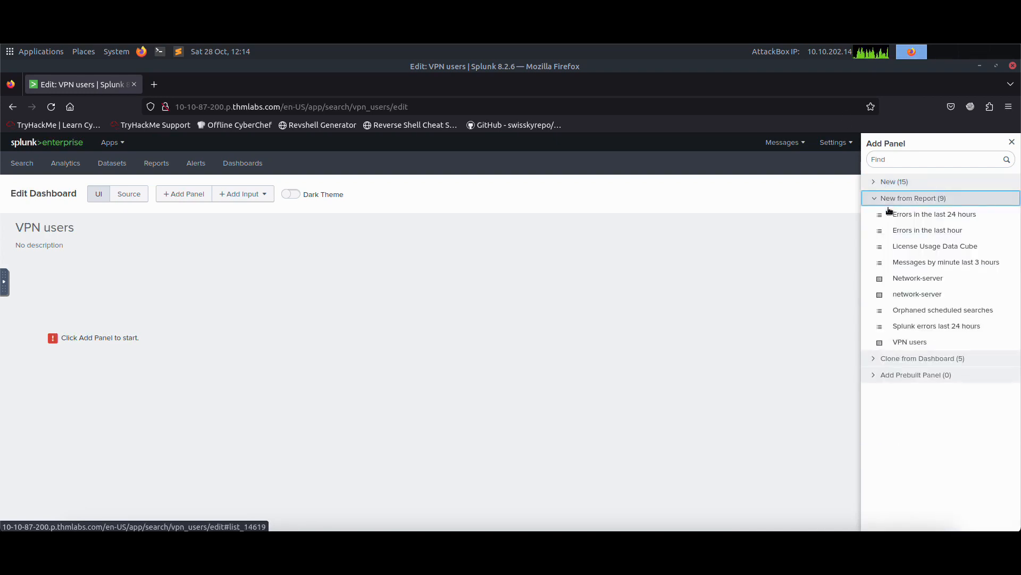
click(909, 343)
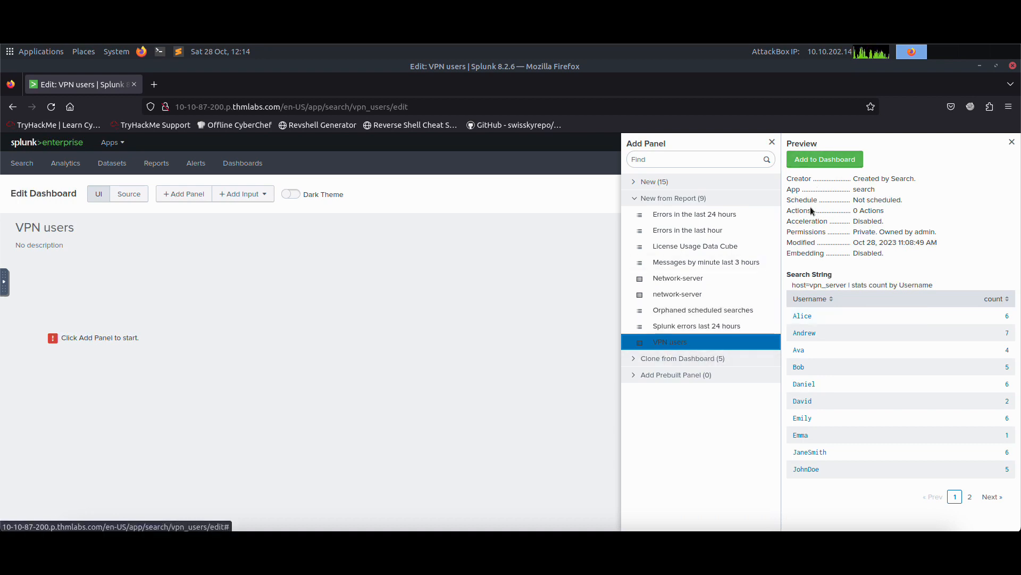
click(819, 159)
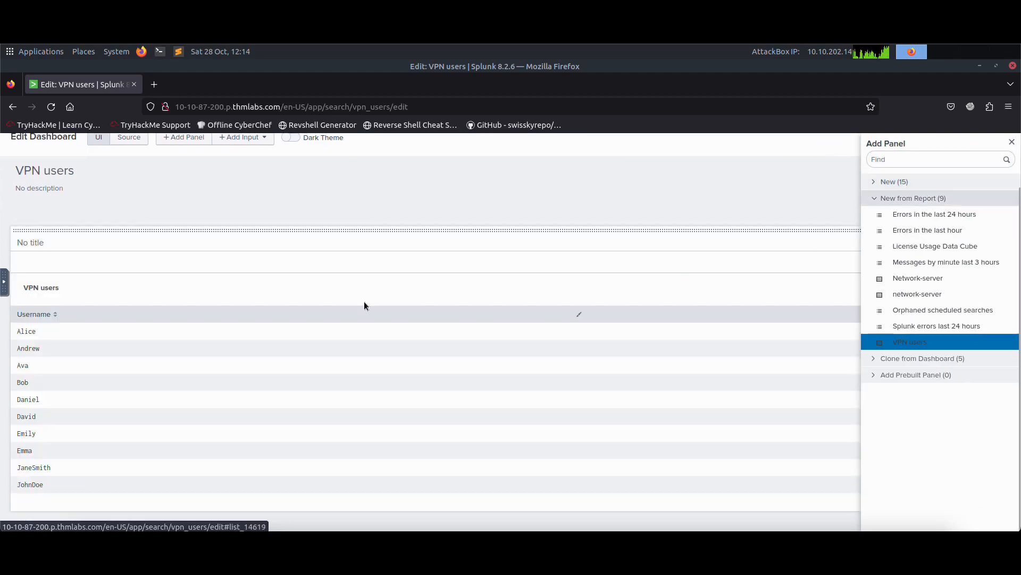
click(1013, 142)
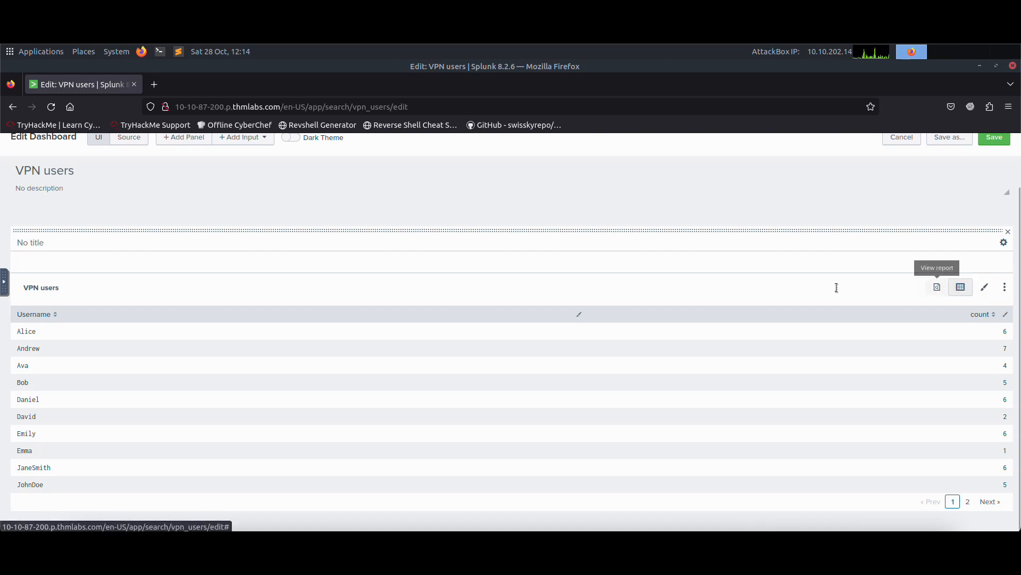
Switch the VPN users panel's visualization to a column chart.
click(961, 287)
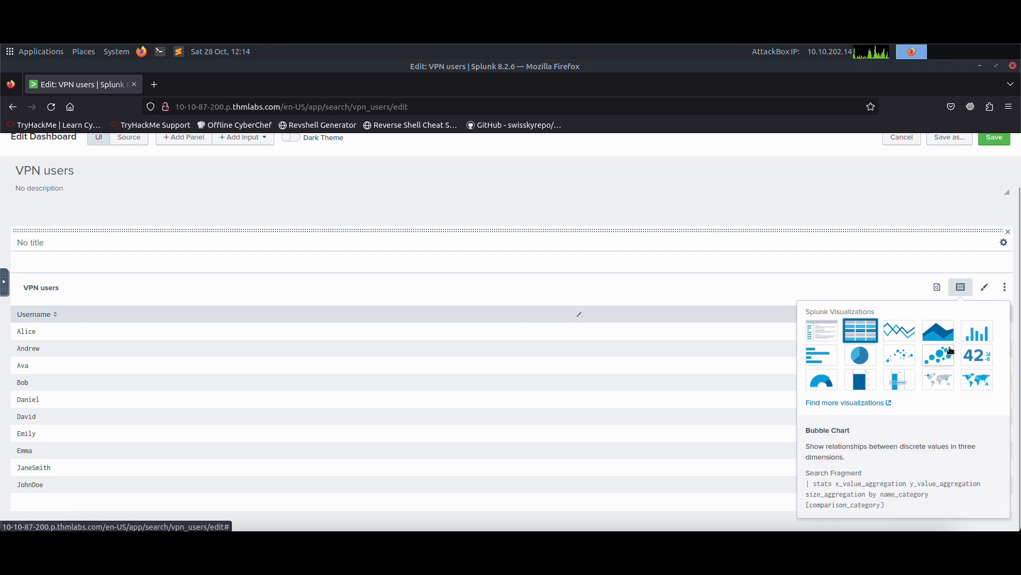
click(980, 335)
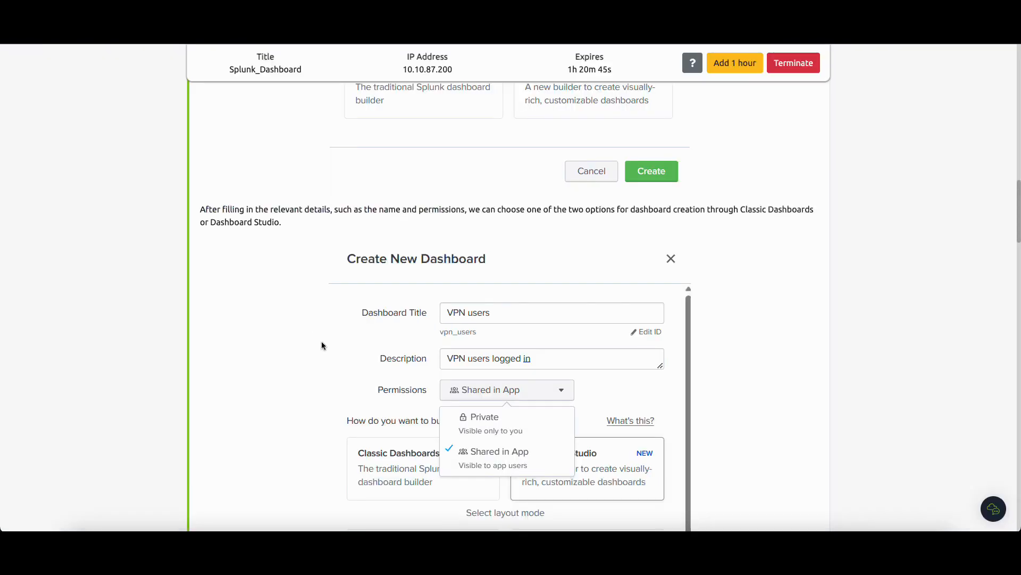
Scroll through the tutorial's dashboard section and its Task 4 questions.
scroll(327, 350, down, 20)
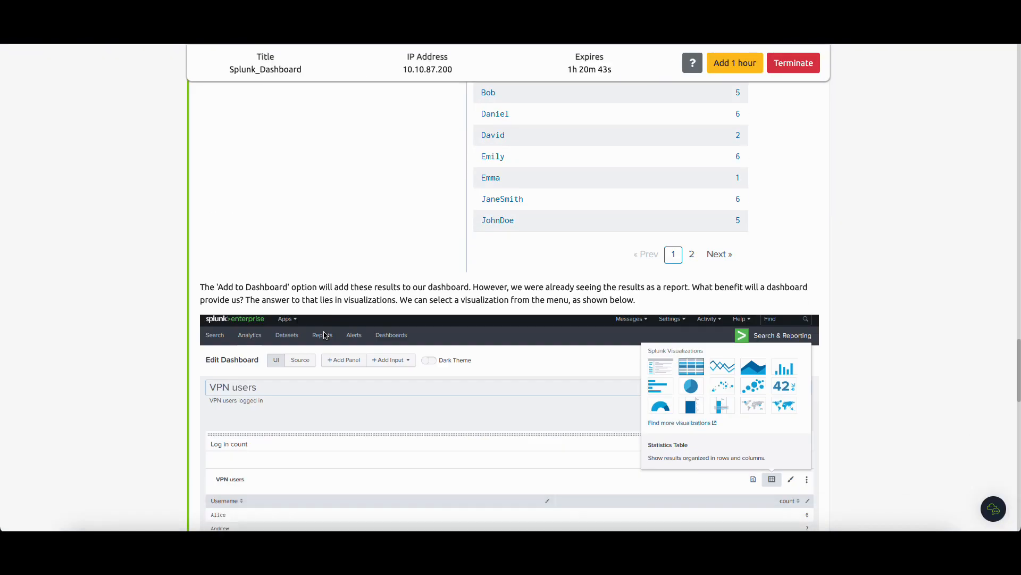
scroll(324, 333, down, 3)
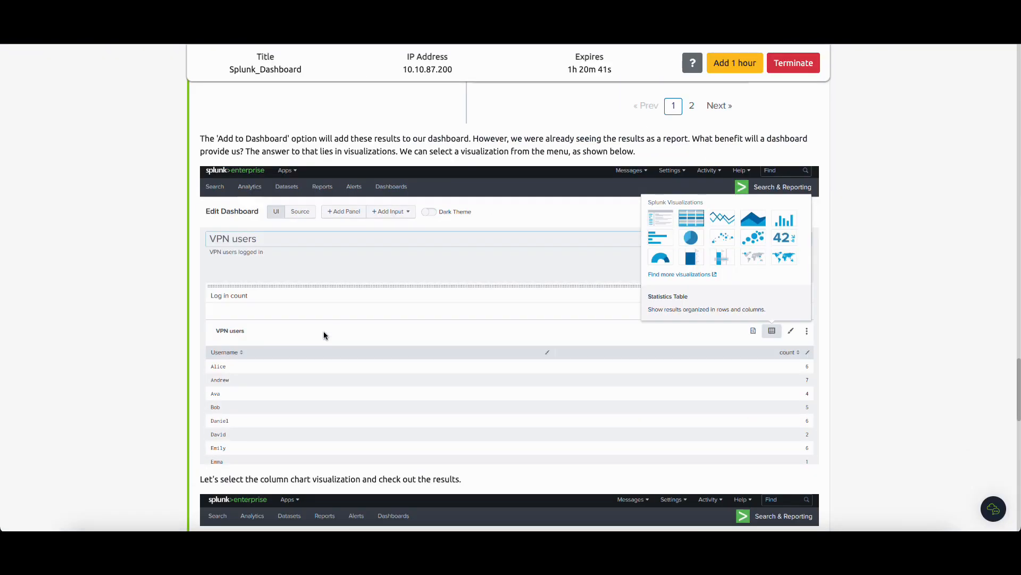
scroll(323, 335, down, 12)
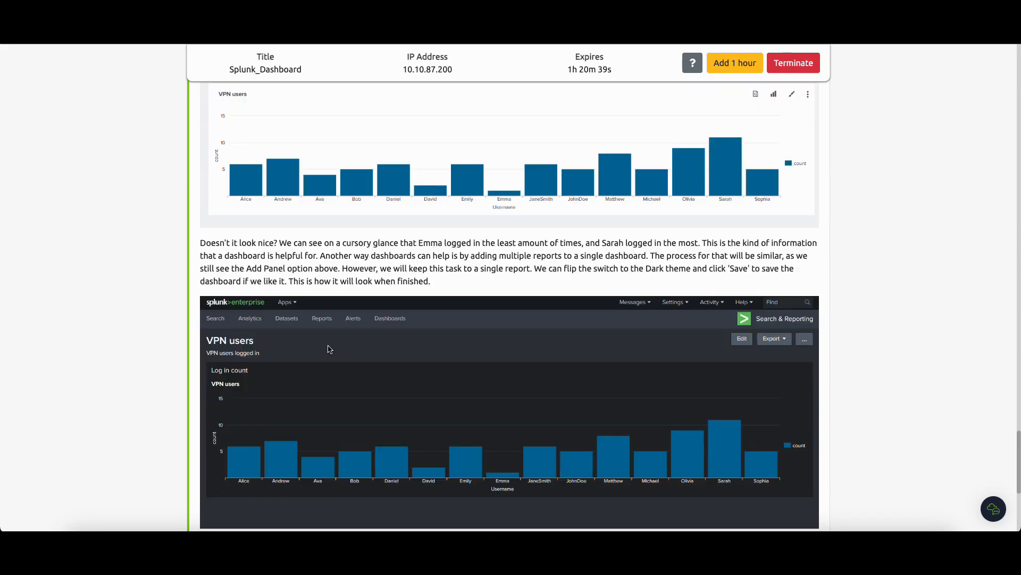
scroll(329, 349, down, 6)
scroll(339, 341, up, 2)
scroll(339, 341, up, 1)
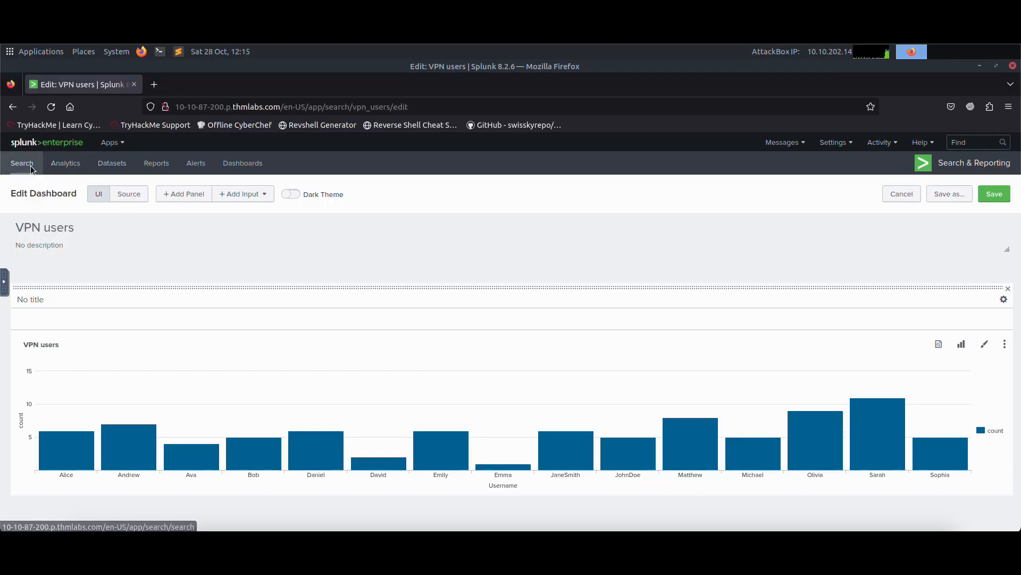
Leave the unsaved dashboard for Search and run host=network-server | stats count by port over All time.
click(30, 167)
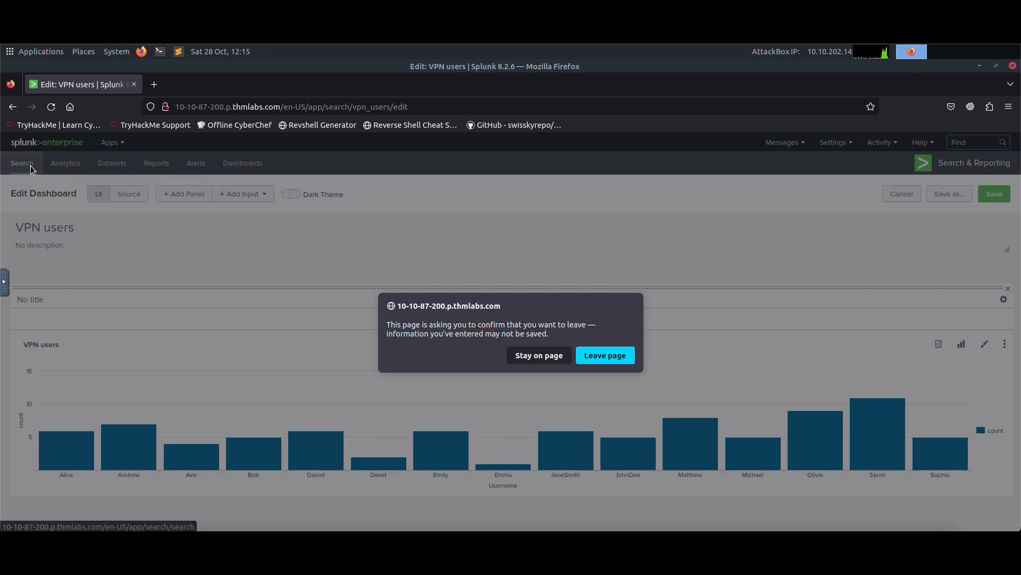
click(605, 355)
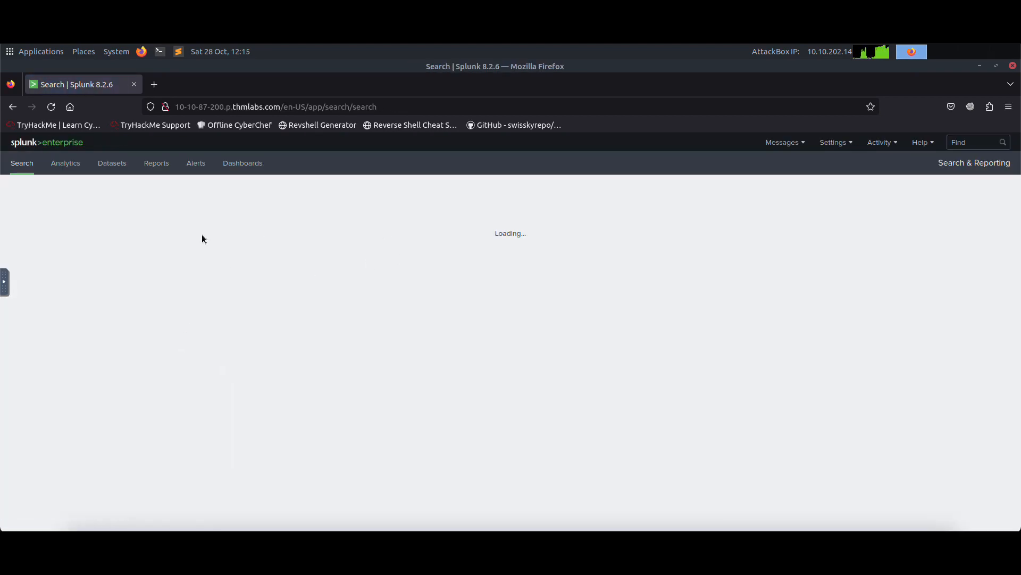
click(151, 219)
text(h)
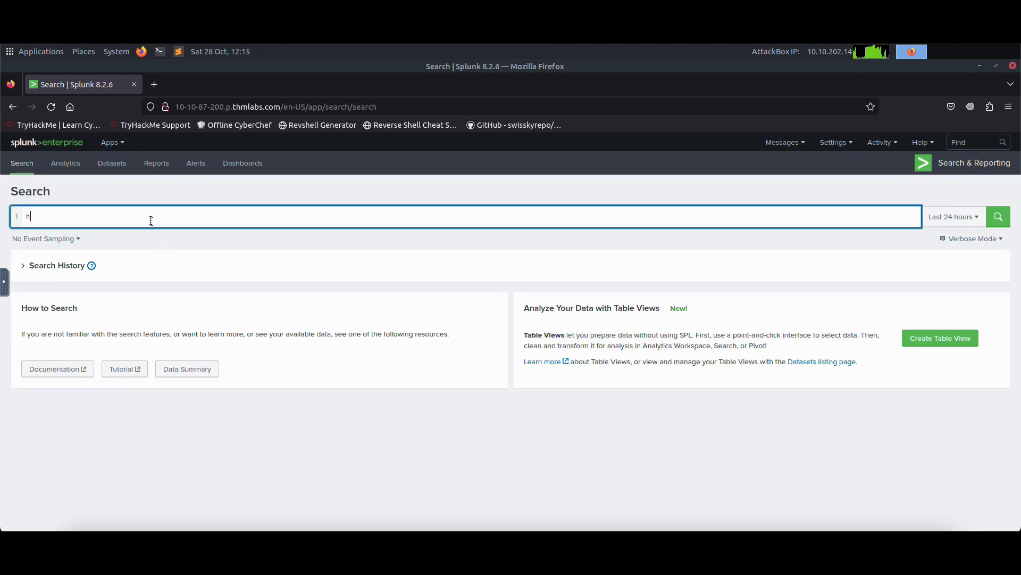
text(ost=network-server)
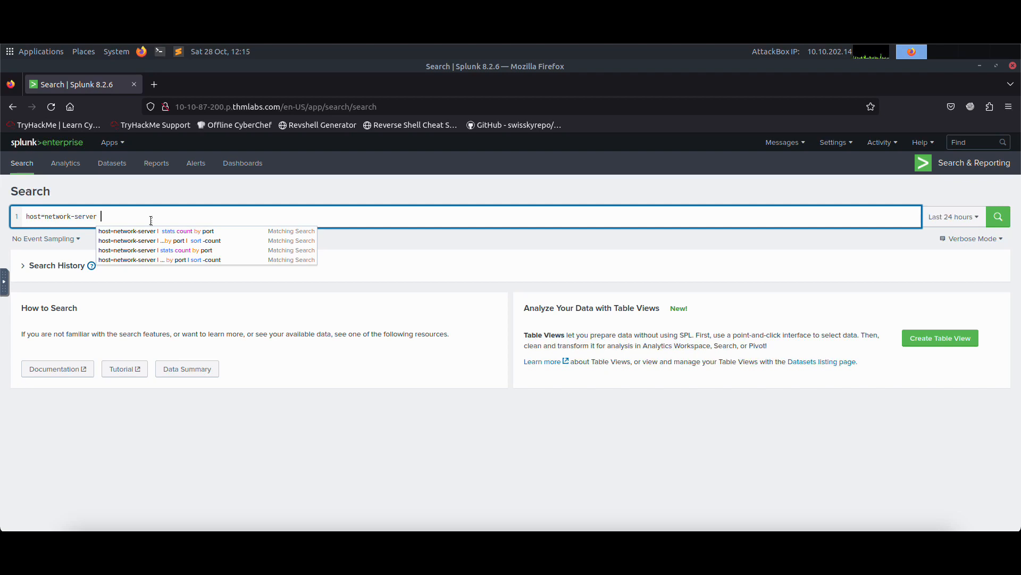
key(shift+Return)
text(| stats c)
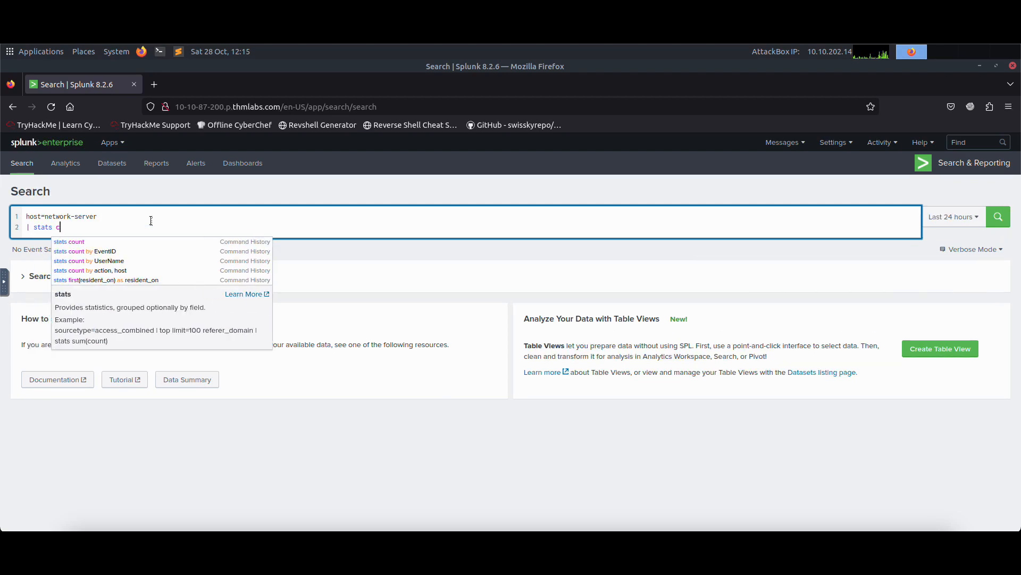
text(ount by port)
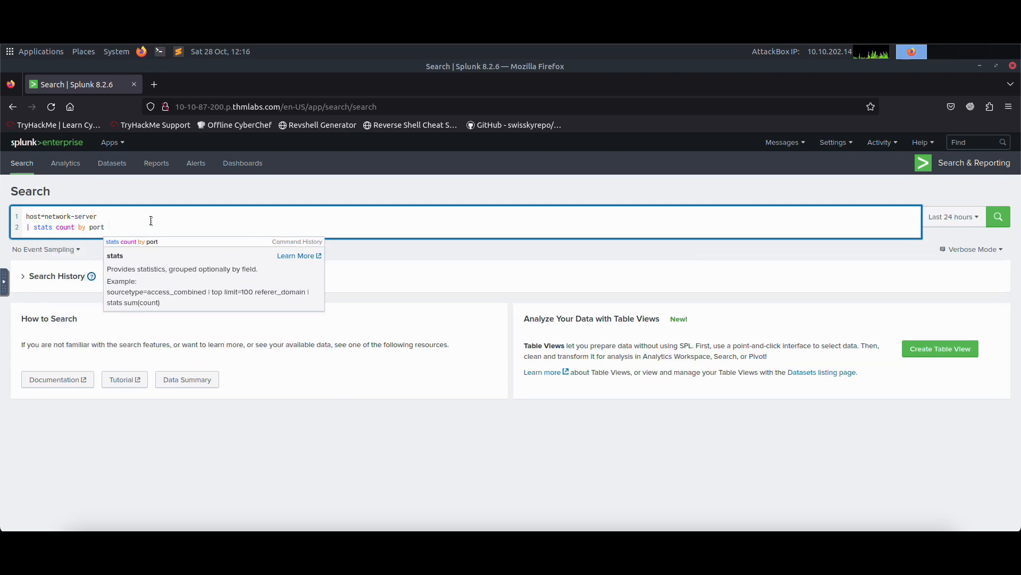
key(Return)
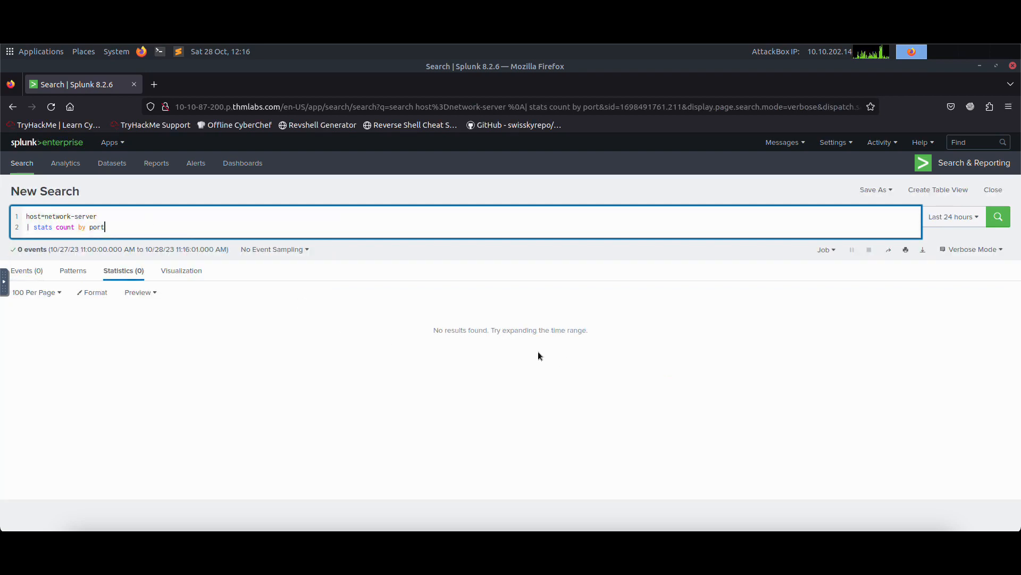
click(952, 217)
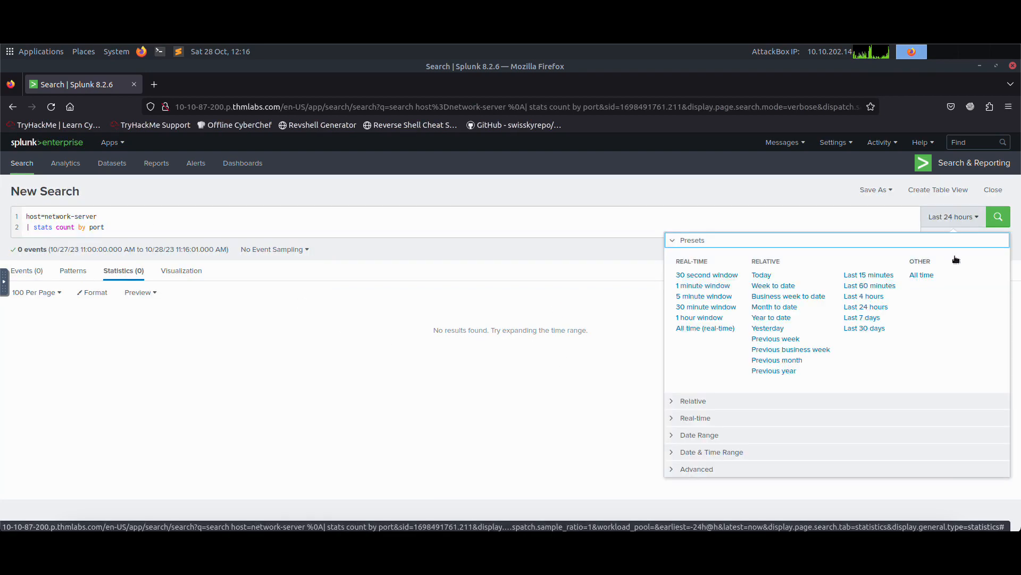
click(920, 275)
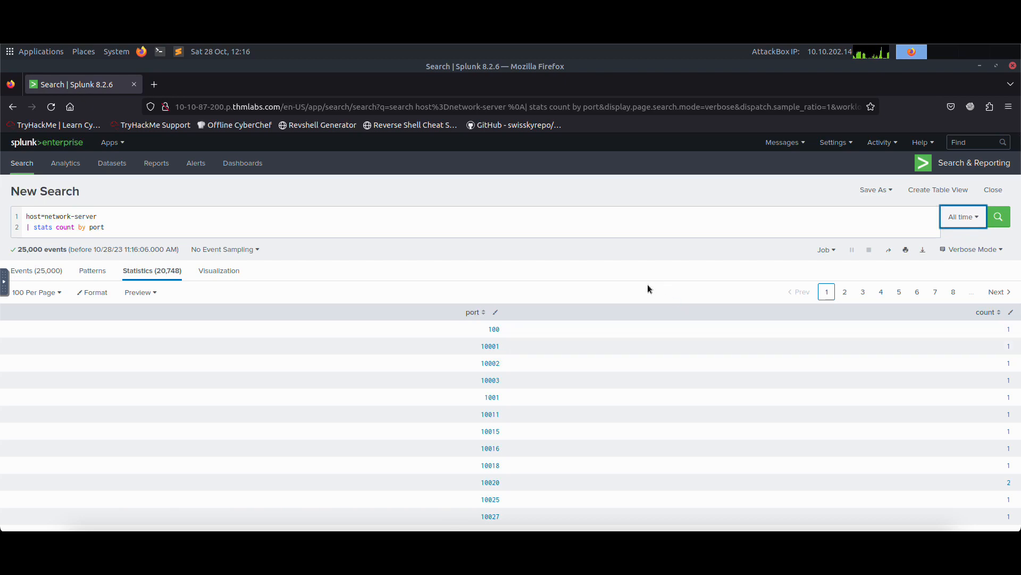
Save the network-server port count search as a report titled network-server-1 and open the report.
click(879, 190)
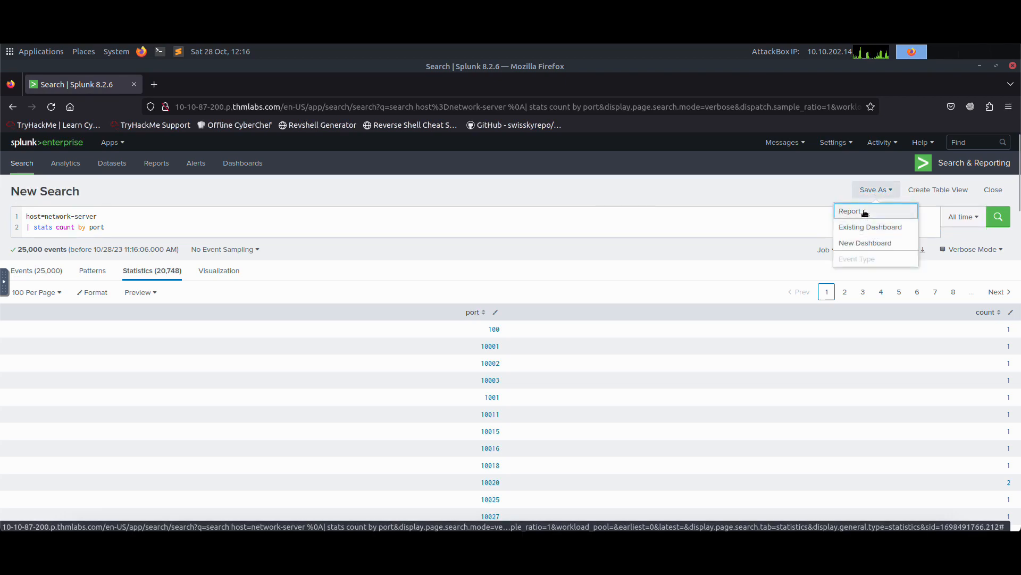
click(866, 209)
click(500, 205)
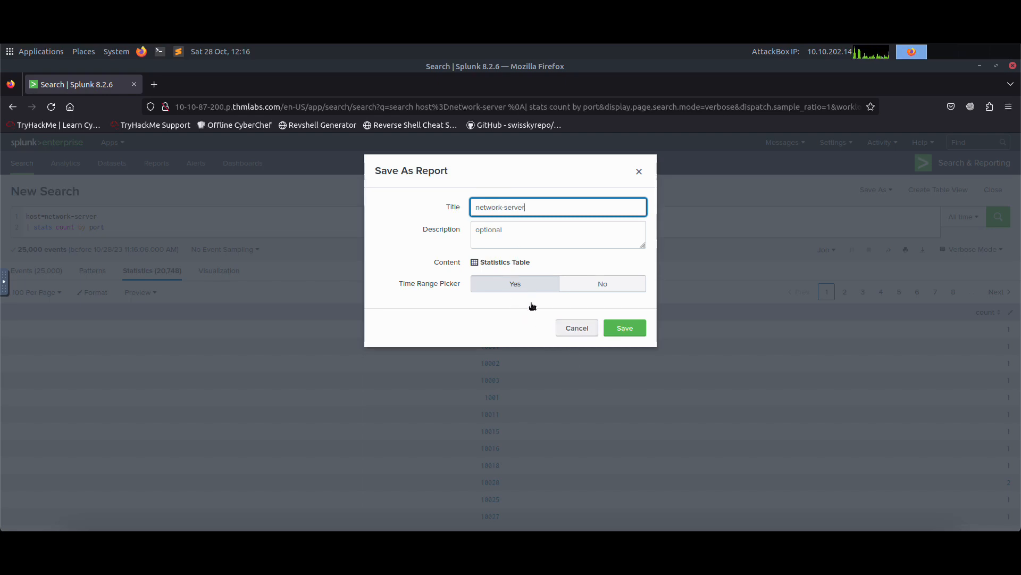
click(624, 329)
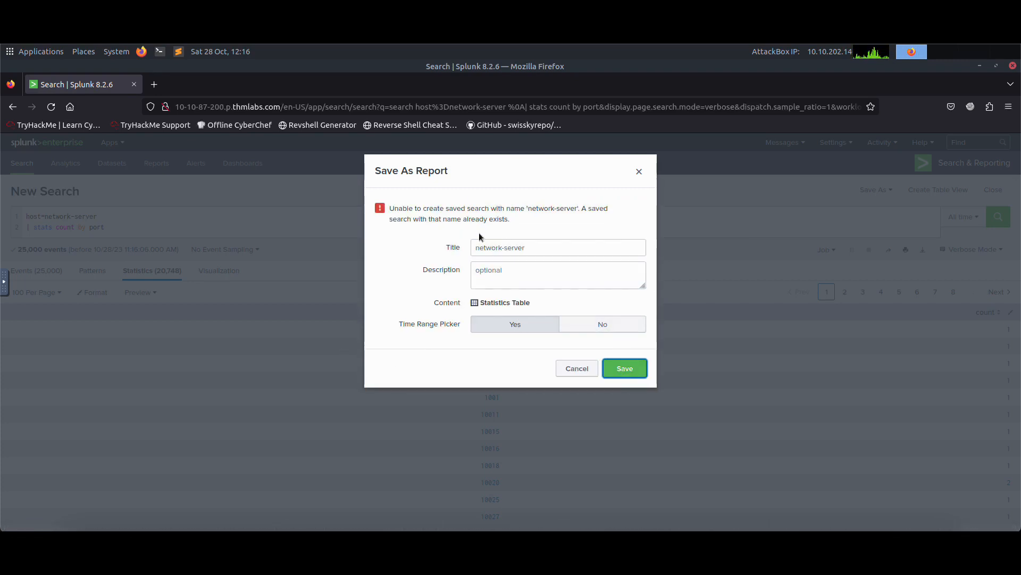
click(595, 250)
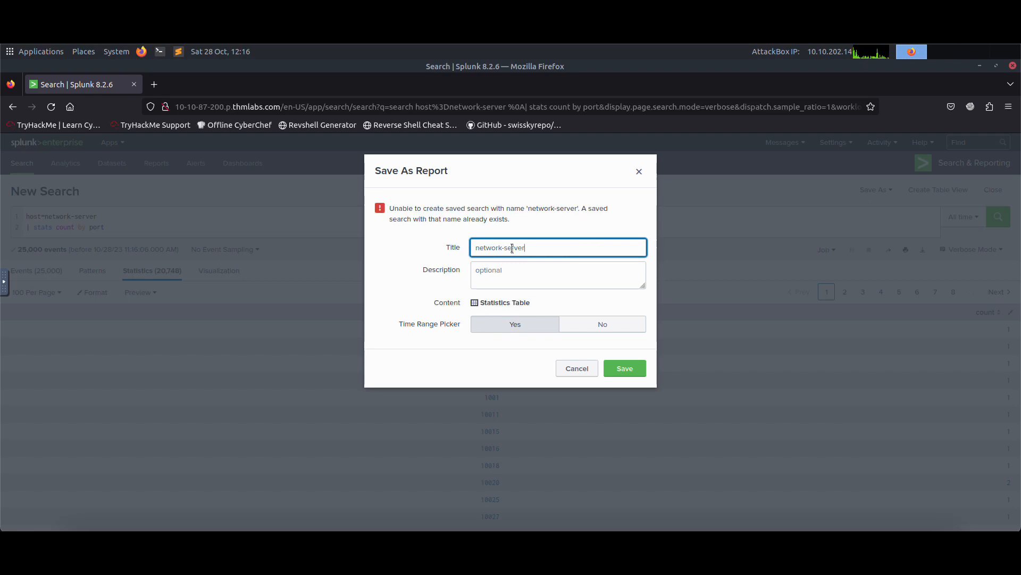
click(638, 367)
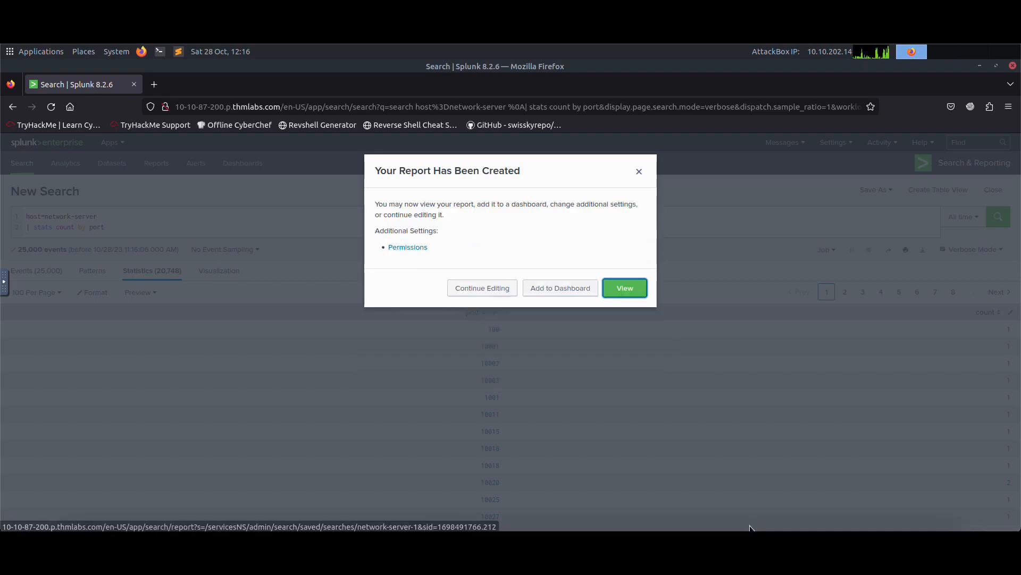
click(627, 292)
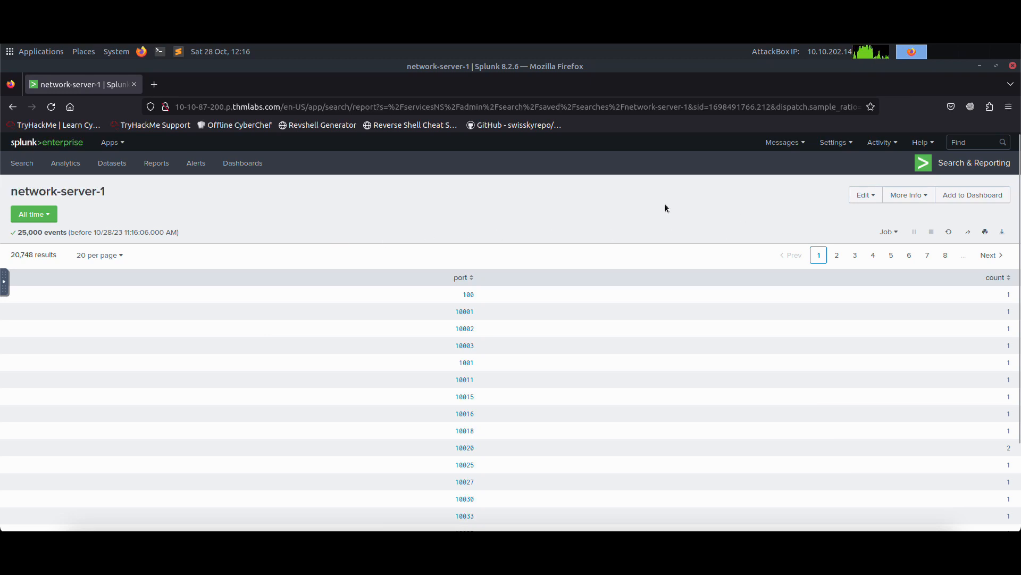
Start a new dashboard from the Dashboards page and title it Network-Server-Ports.
click(244, 164)
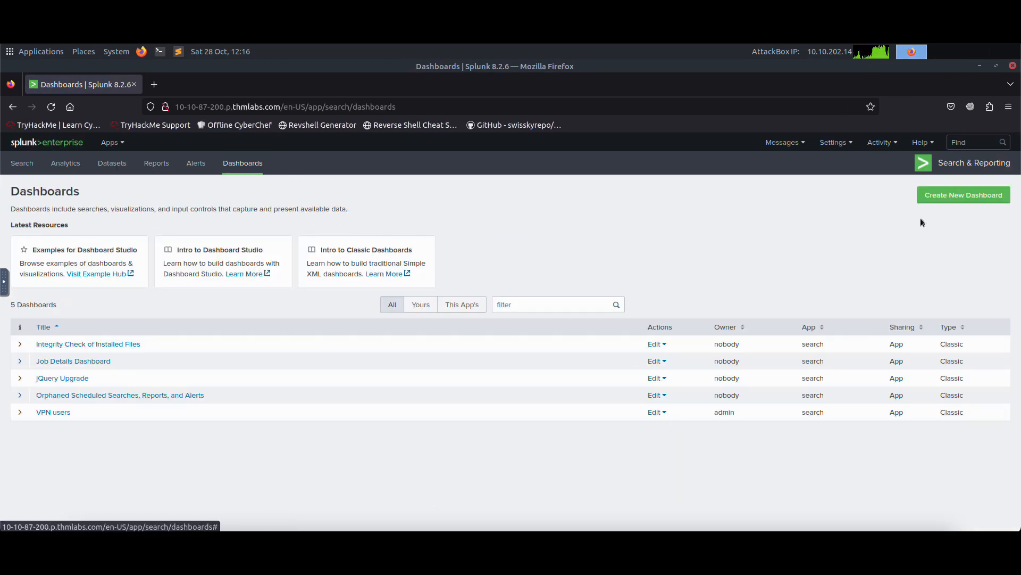
click(954, 196)
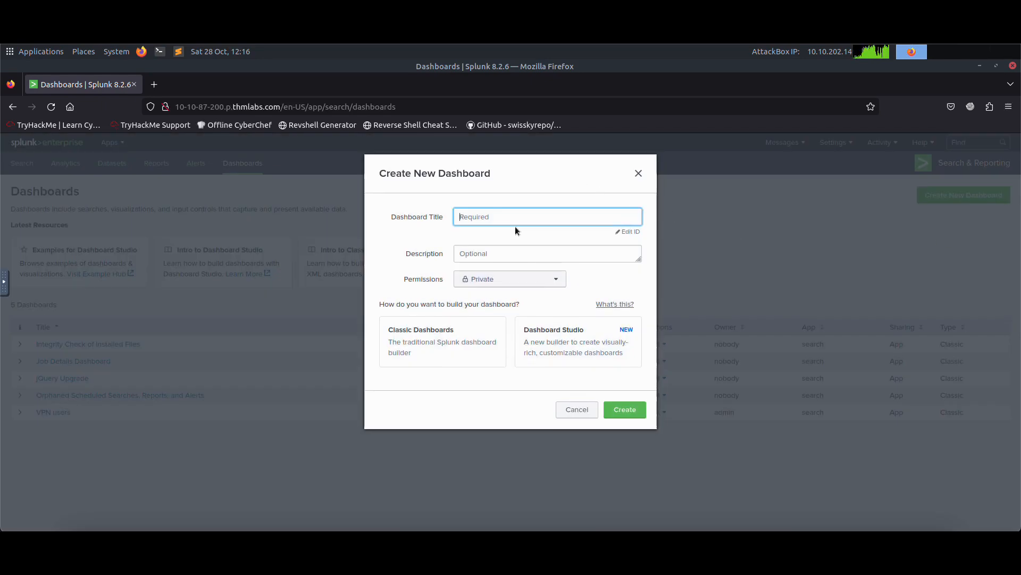
text(Network-Server-Realt)
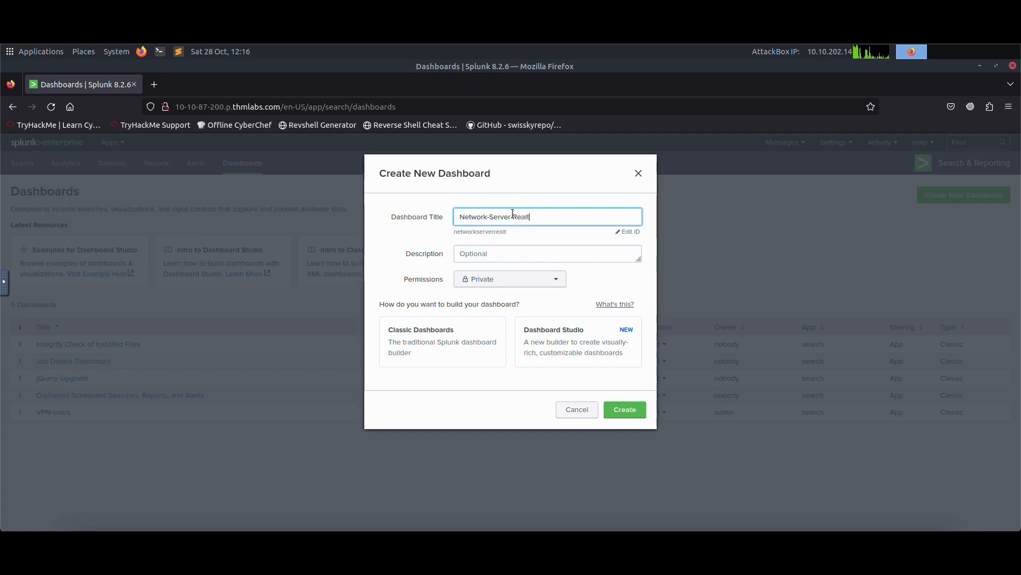
key(BackSpace)
key(BackSpace)
key(BackSpace)
key(BackSpace)
key(BackSpace)
text(Ports)
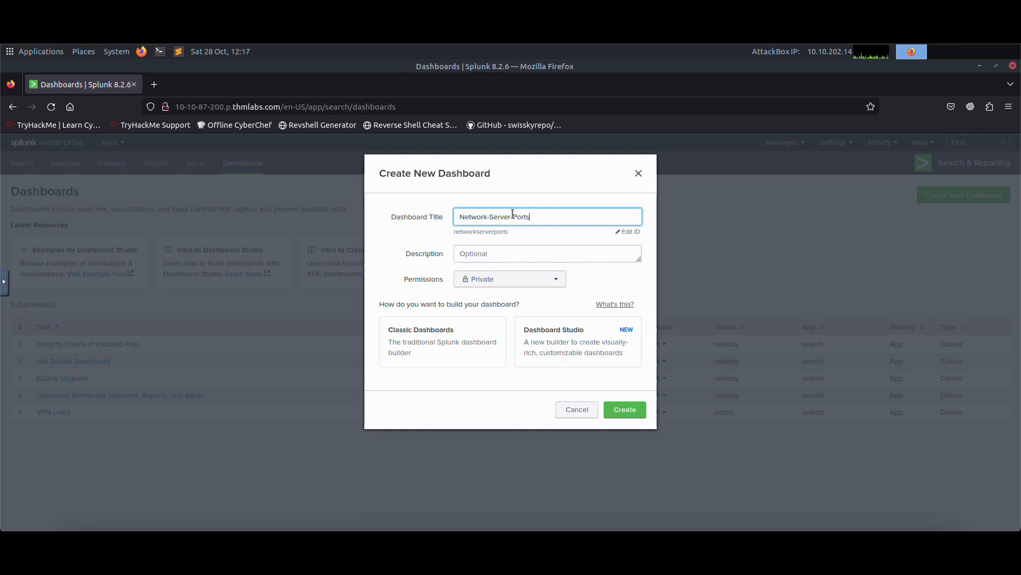
Set the dashboard's permissions to Shared in App and create it as a Classic dashboard.
click(499, 287)
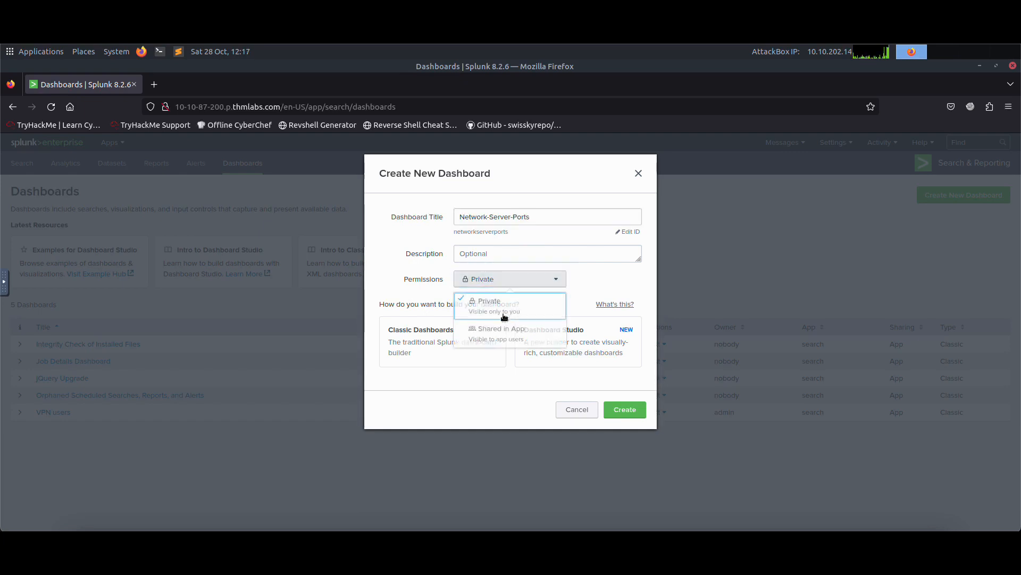
click(500, 334)
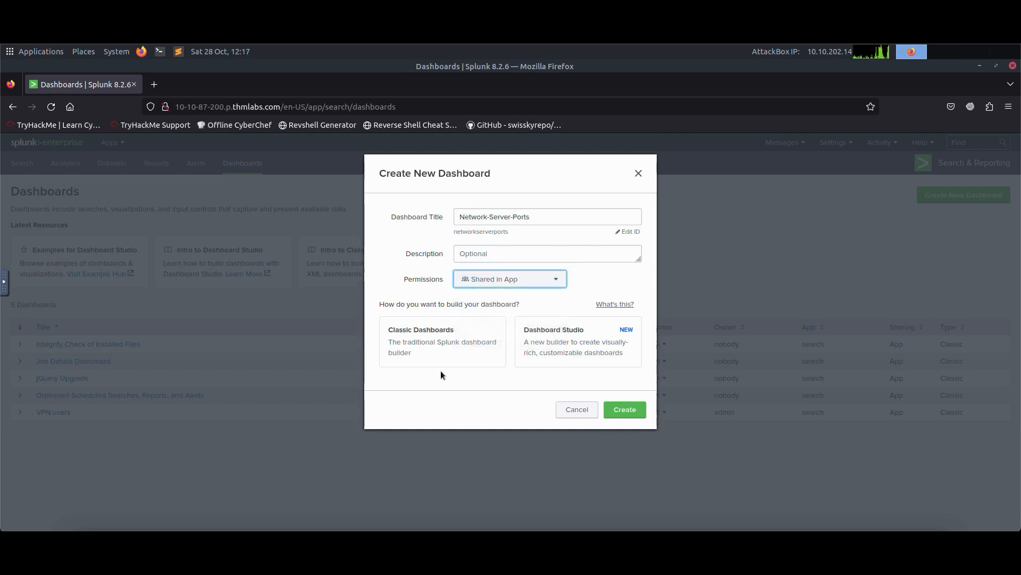
click(437, 342)
click(631, 411)
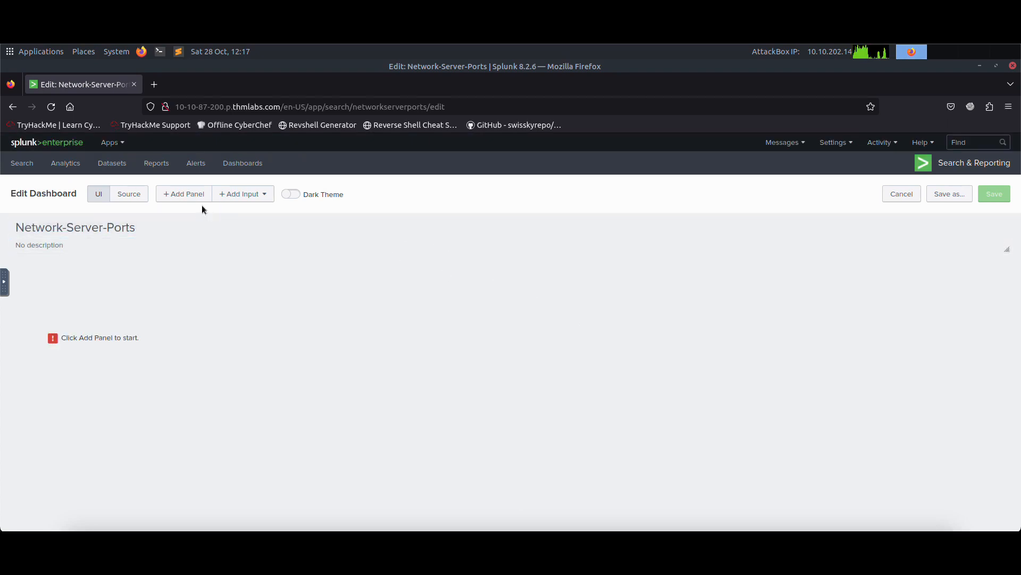
Add a panel to the dashboard from the network-server-1 report and close the panel list.
click(193, 194)
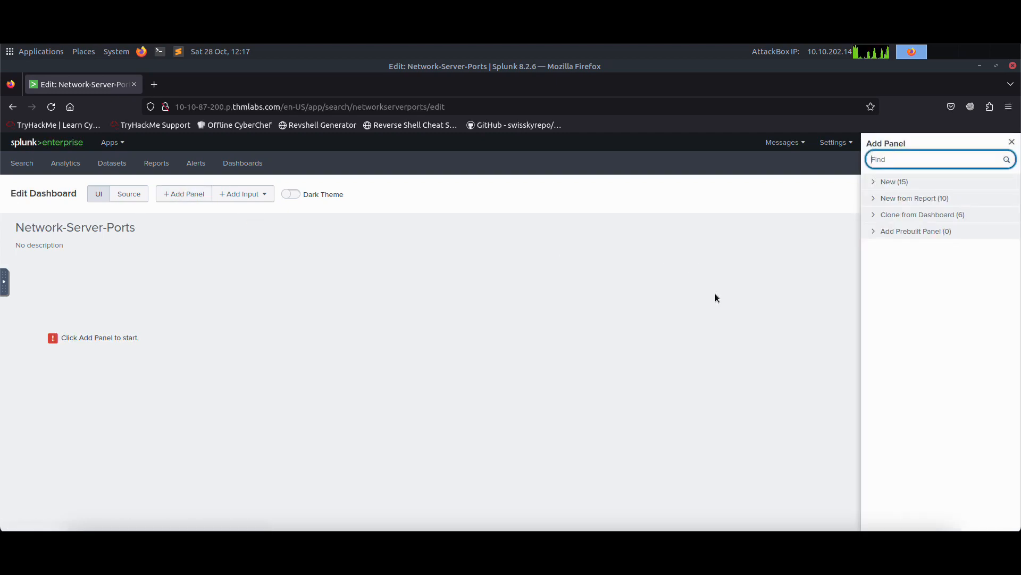
click(909, 198)
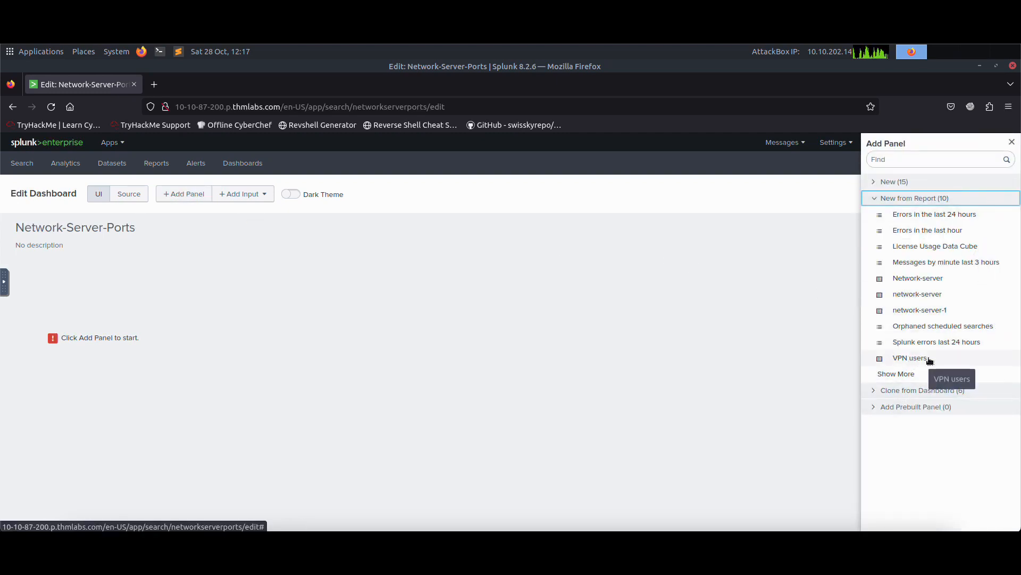
click(962, 313)
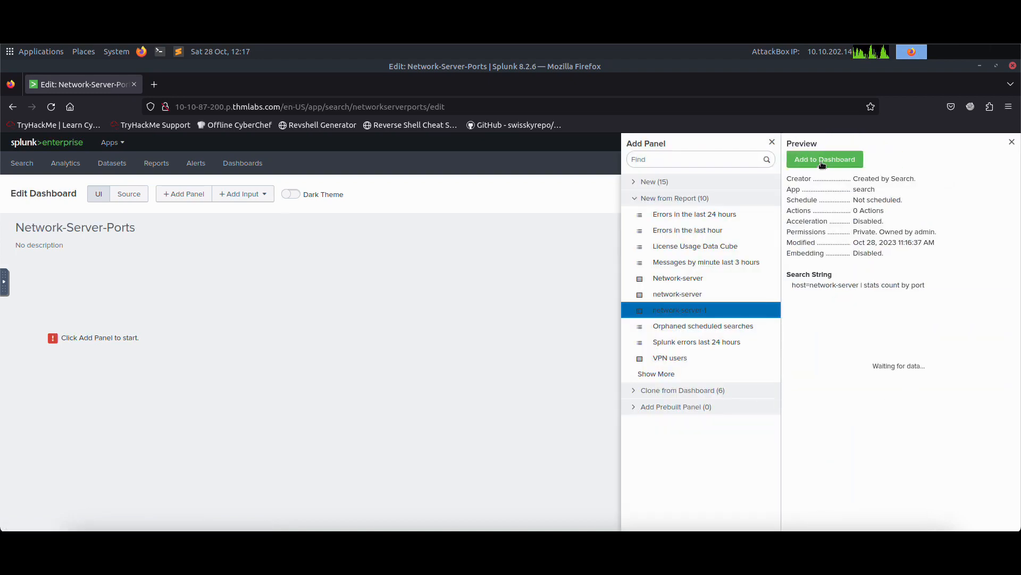
click(823, 160)
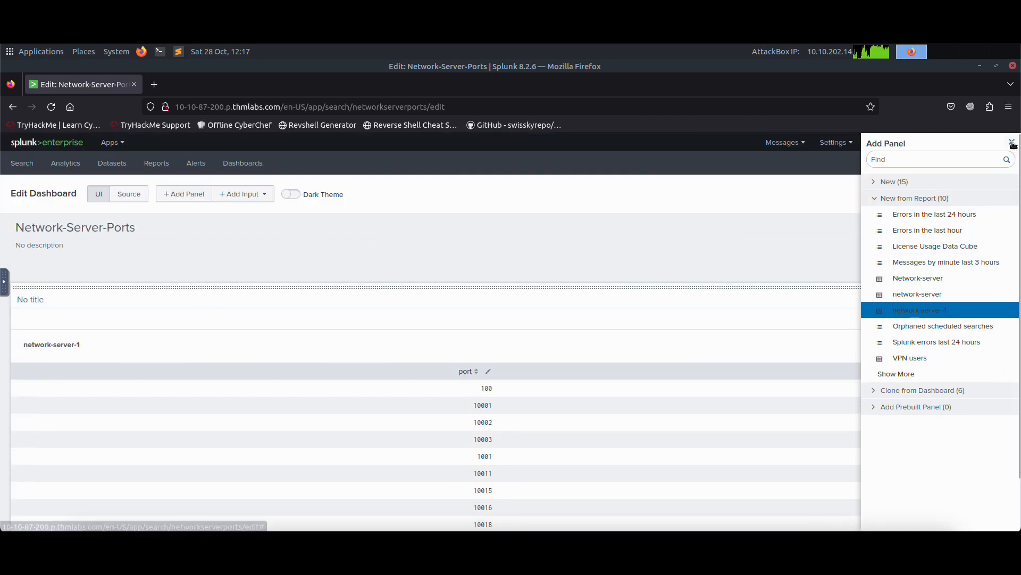
click(1013, 143)
Switch the network-server-1 panel's visualization to a line chart, then cancel the dashboard edits.
scroll(637, 317, down, 2)
scroll(467, 275, up, 2)
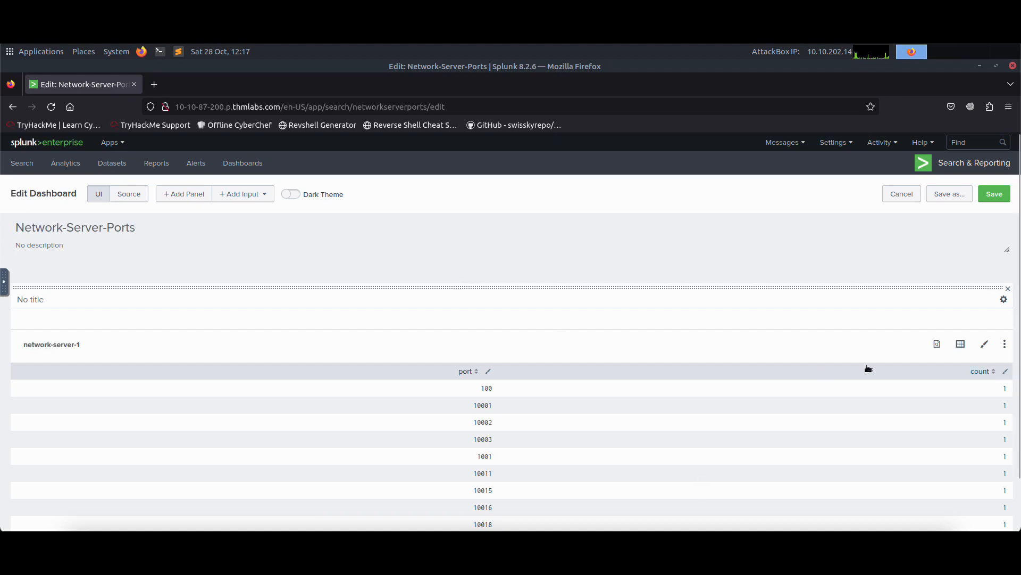
click(965, 346)
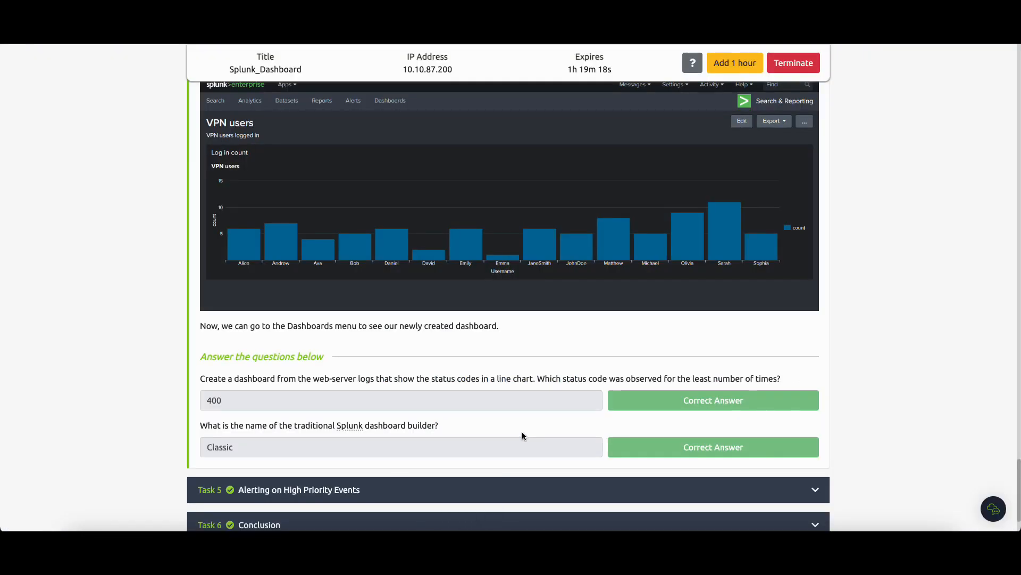
drag(492, 383, 501, 380)
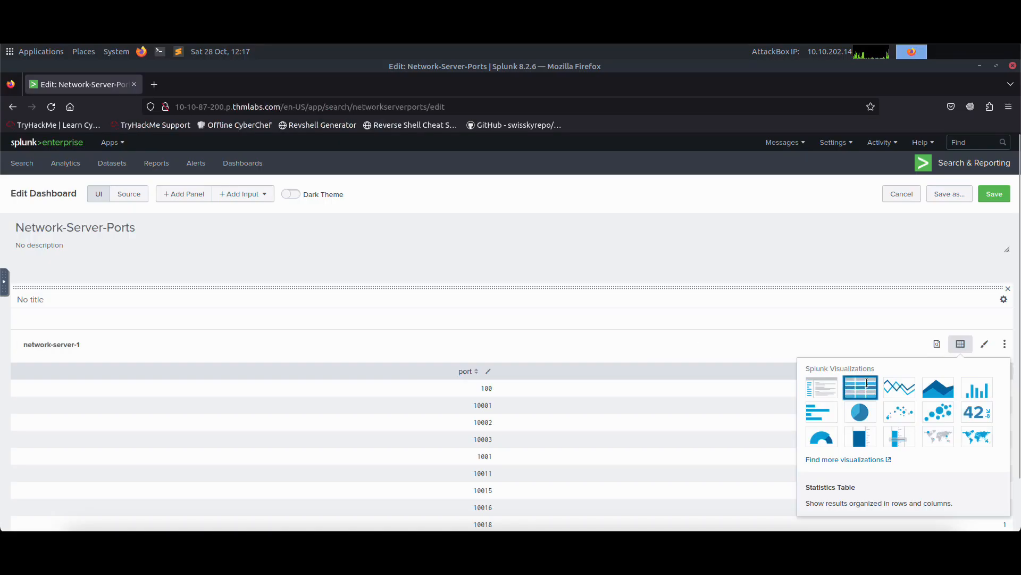
click(899, 387)
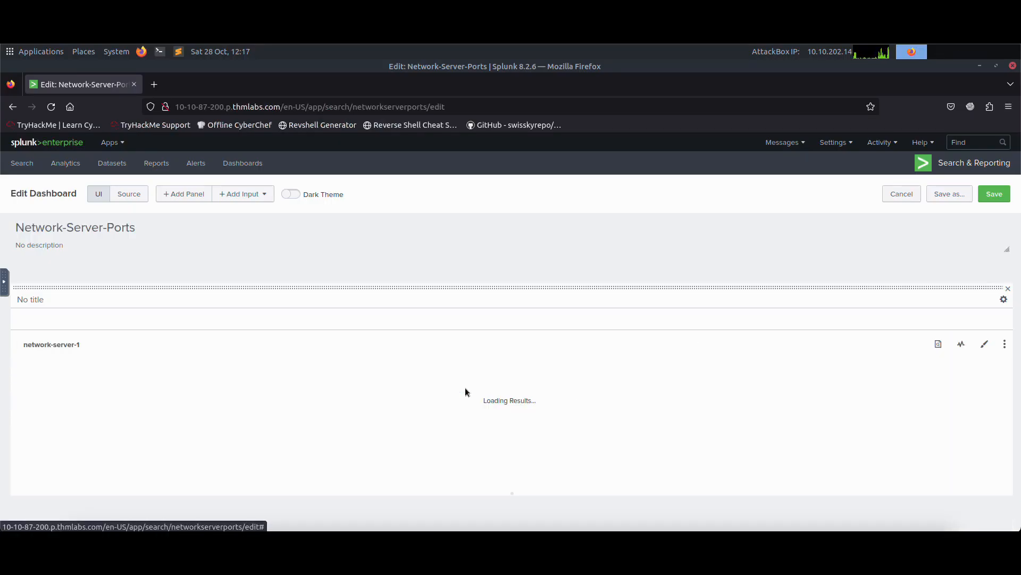
click(438, 347)
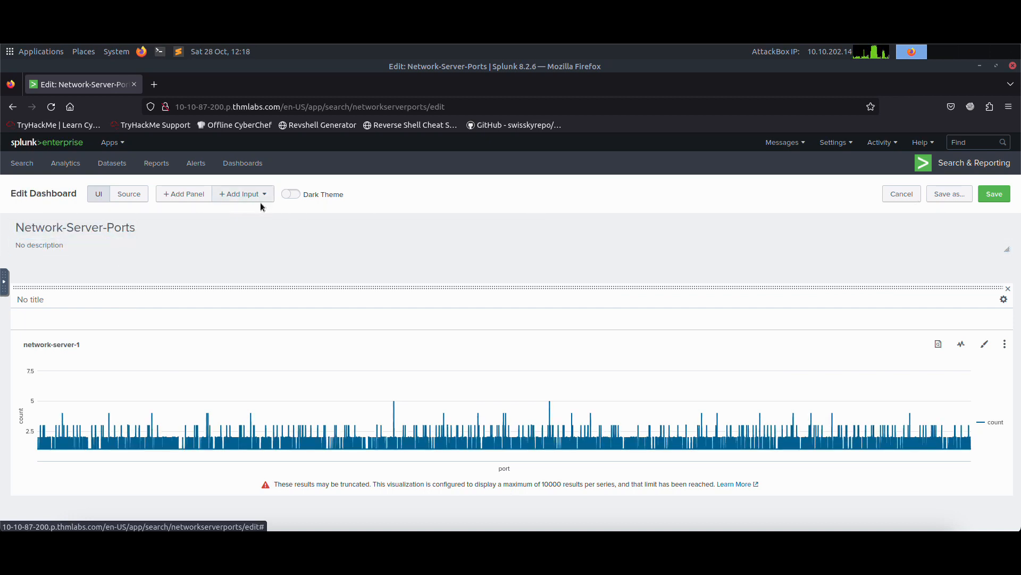
click(900, 194)
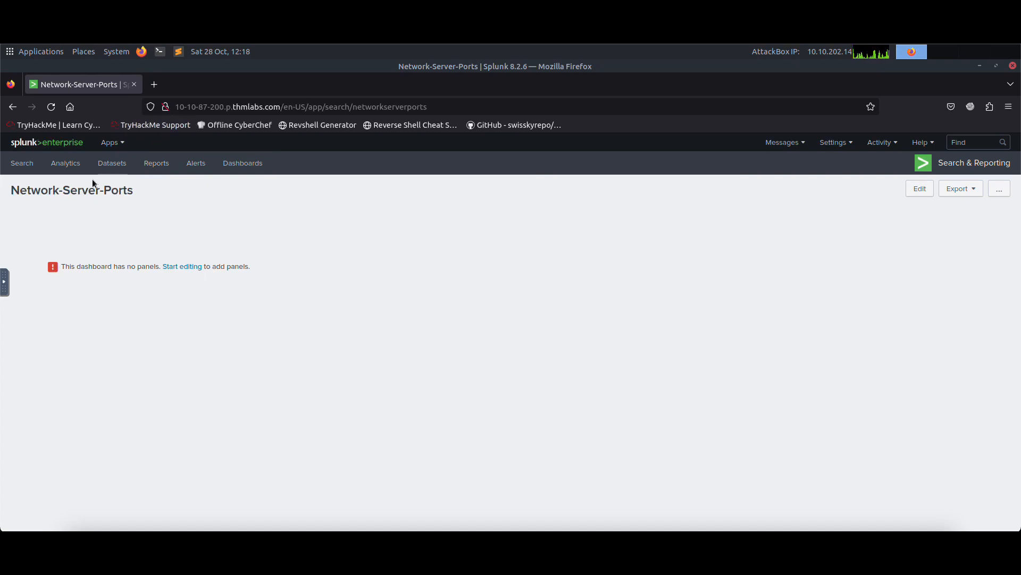
Return to Search via Reports and run host=network-server | stats count by port over All time.
click(155, 163)
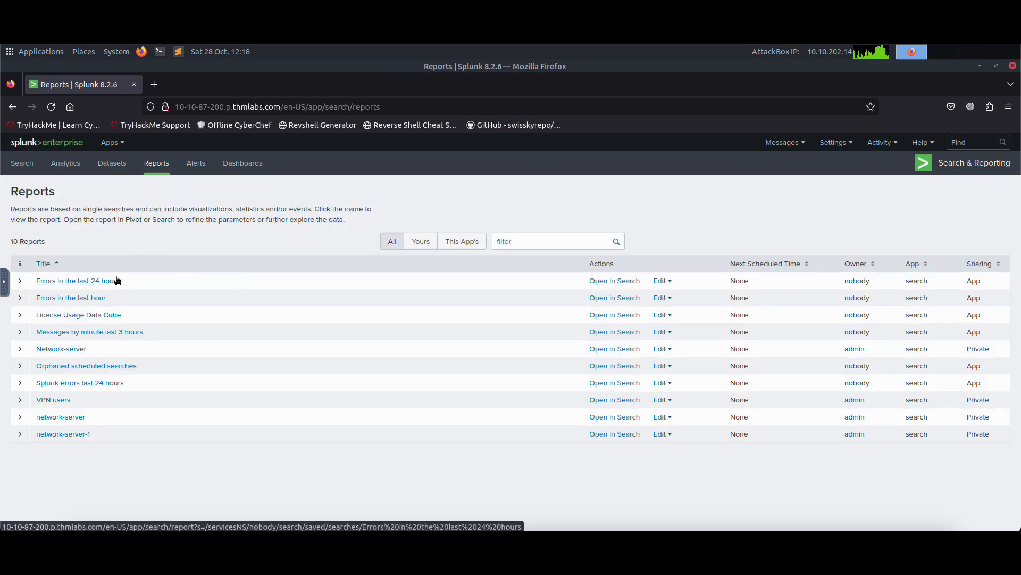
click(22, 163)
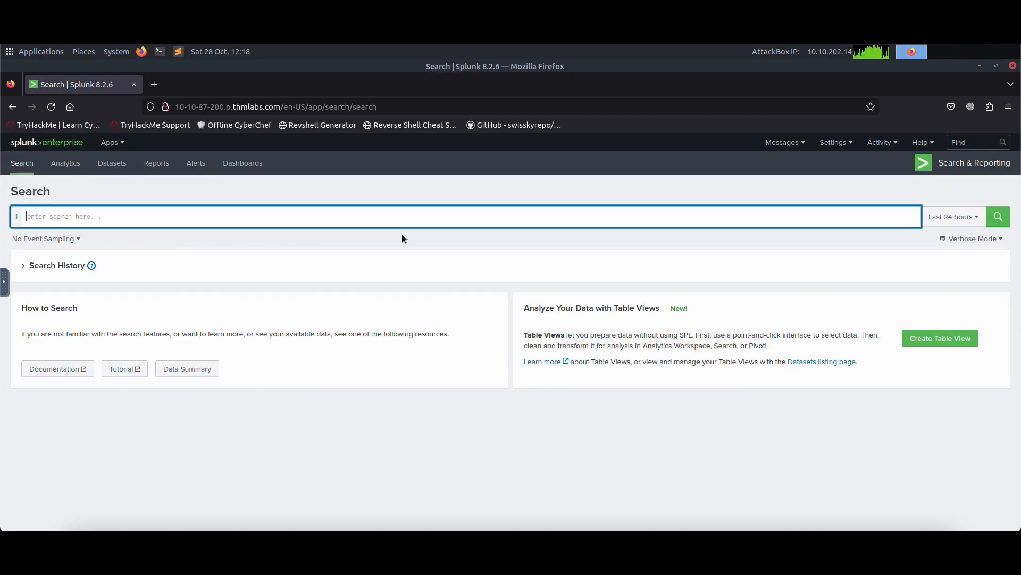
text(host?)
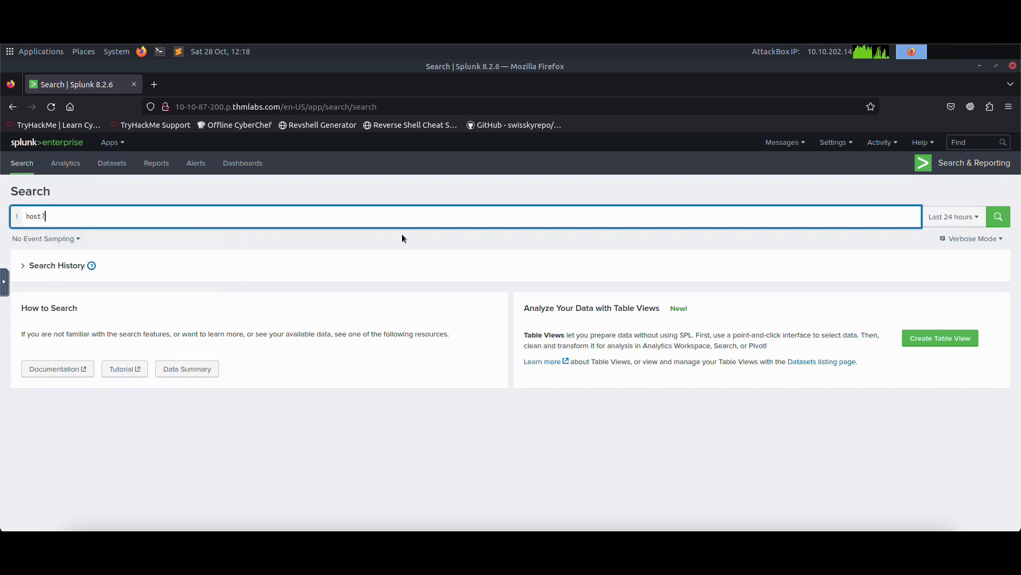
text(netw)
key(BackSpace)
key(BackSpace)
key(BackSpace)
key(BackSpace)
key(BackSpace)
text(=-ser)
key(BackSpace)
key(BackSpace)
key(BackSpace)
key(BackSpace)
text(network-server)
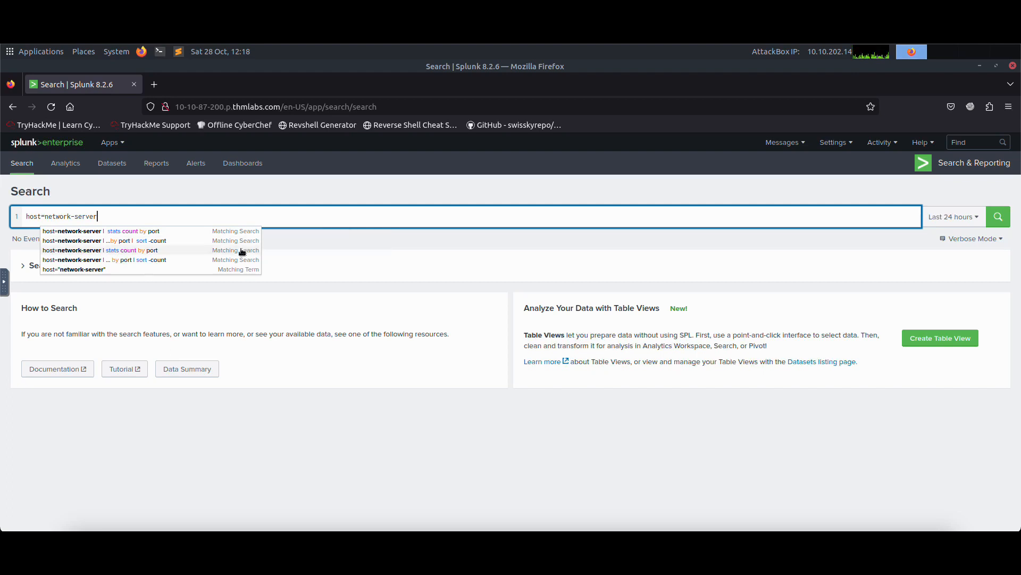
click(182, 232)
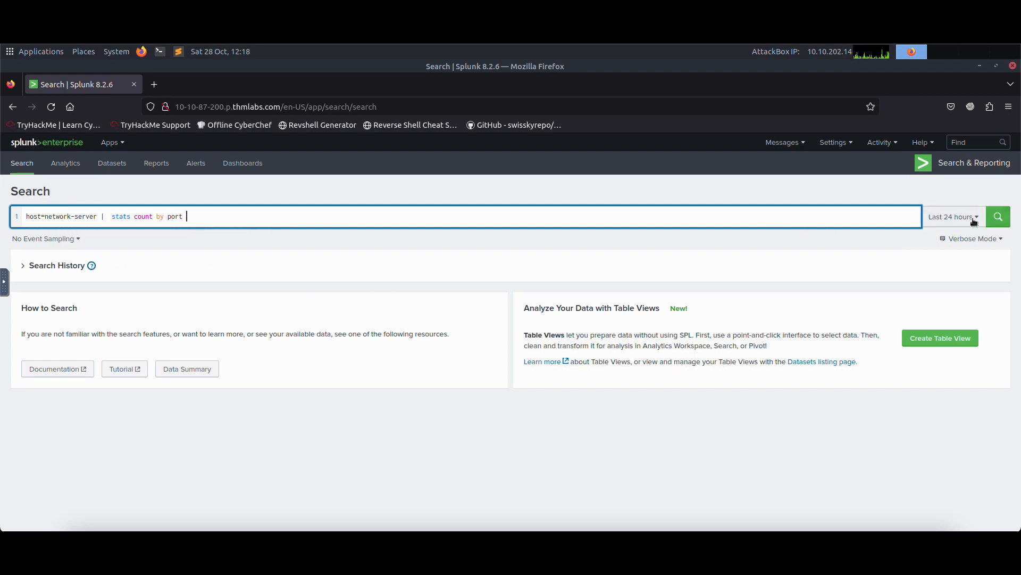
click(954, 216)
click(854, 274)
click(998, 219)
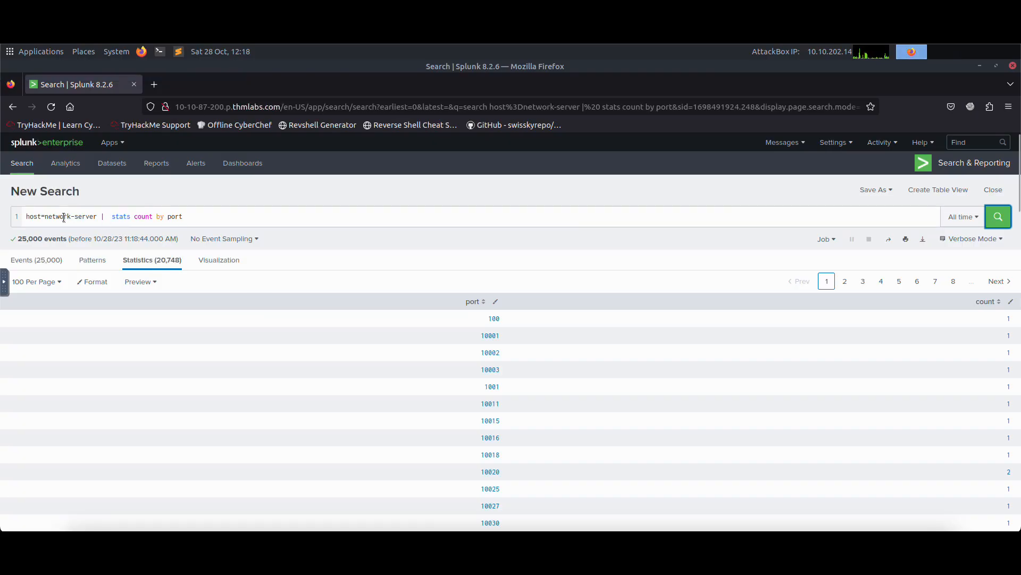
Change the search to host=web-server | stats count by status_code and run it.
double_click(63, 217)
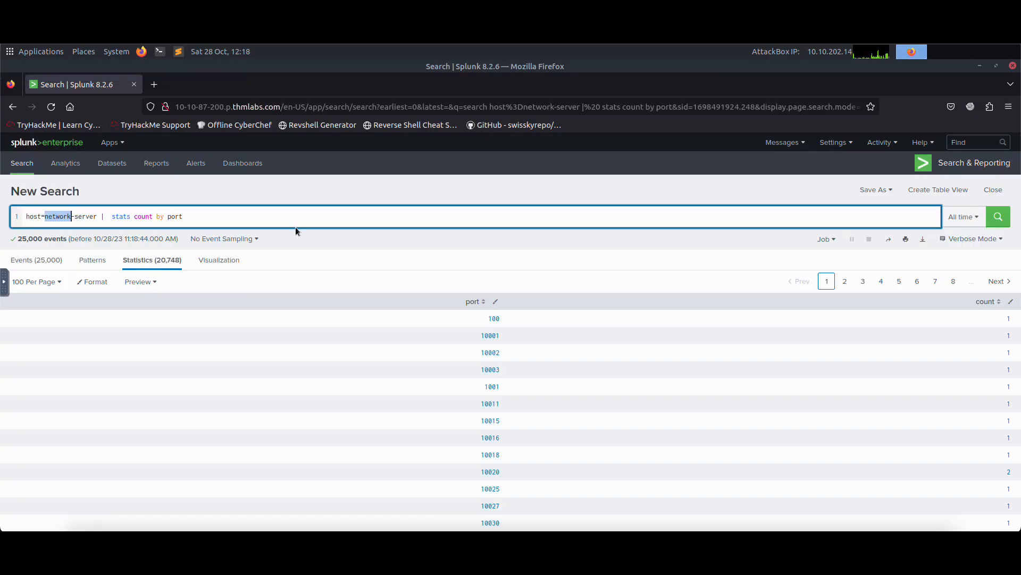
text(web)
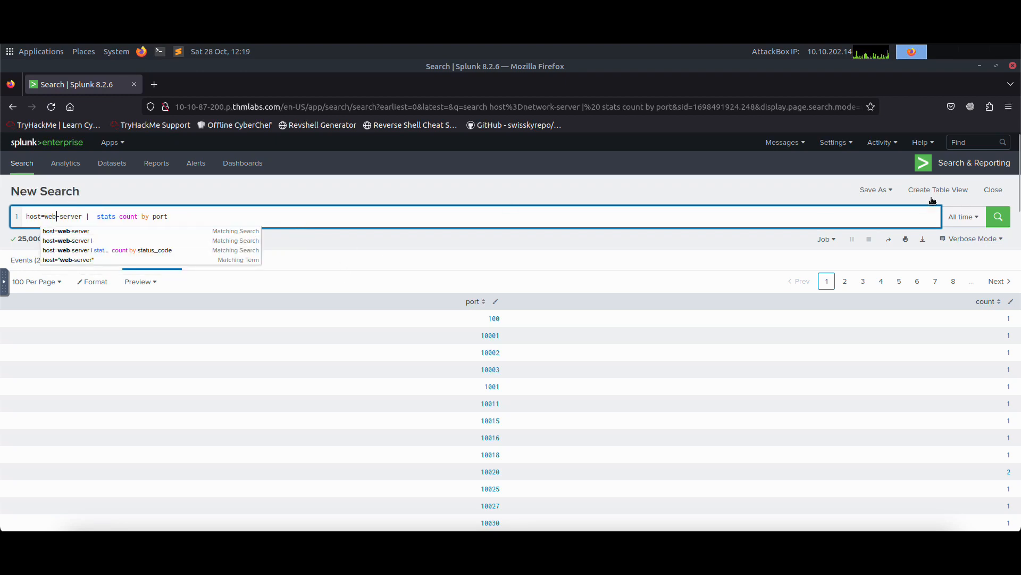
click(992, 223)
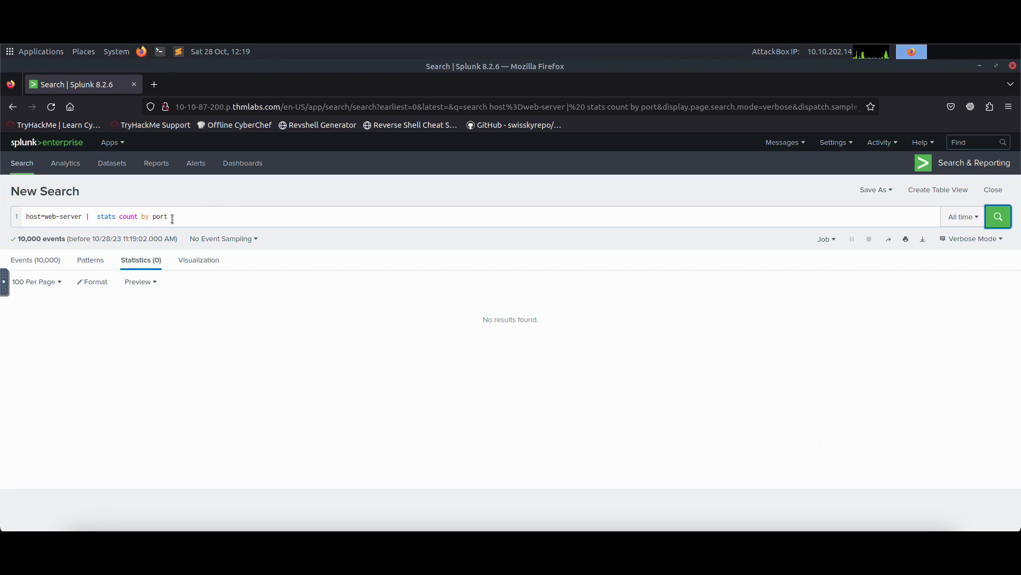
drag(168, 218, 153, 218)
text(stats count by)
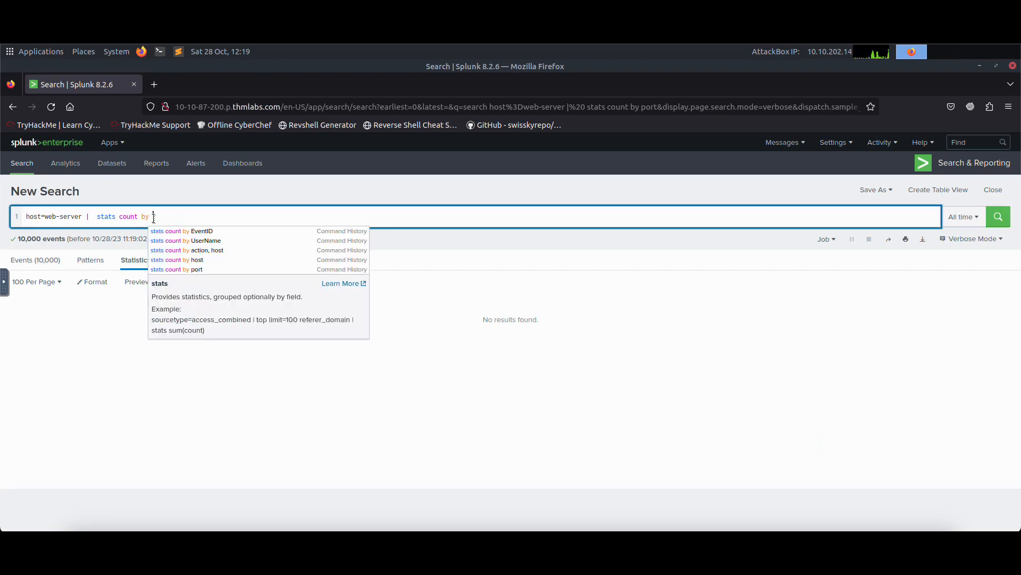
text(us_code)
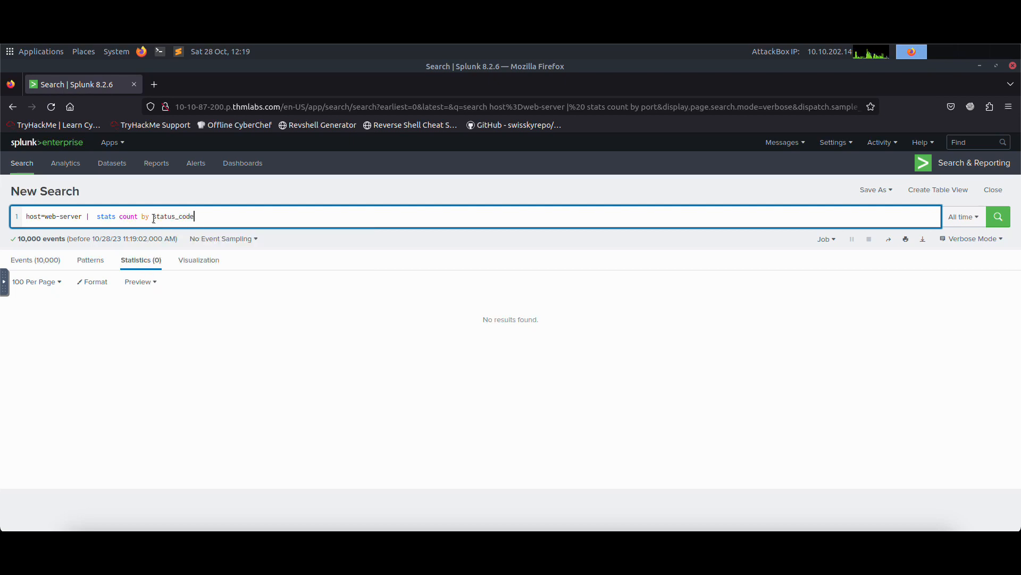
key(Return)
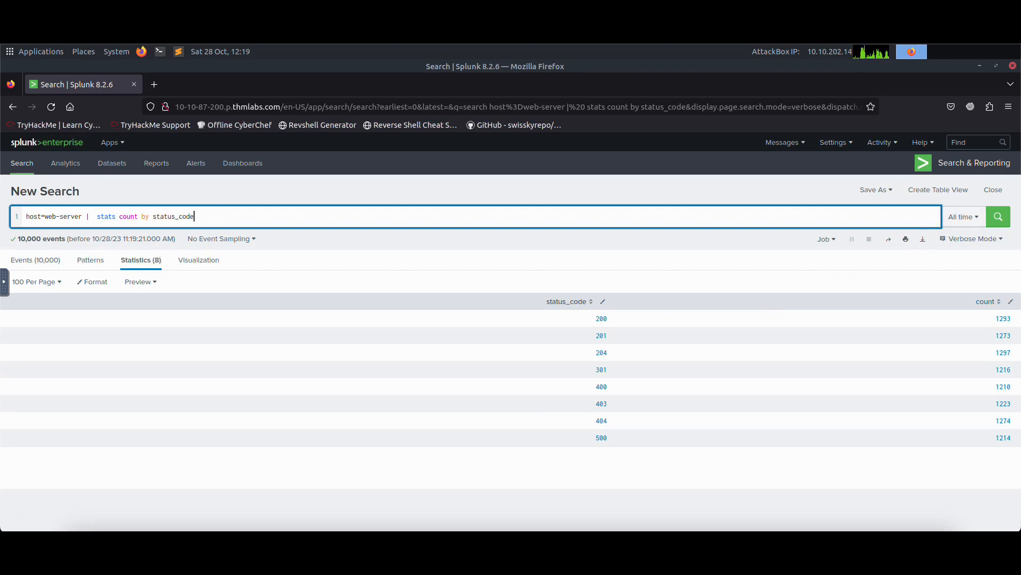
Save the web-server status code search as a report titled web-server-1 and open the saved report.
click(875, 190)
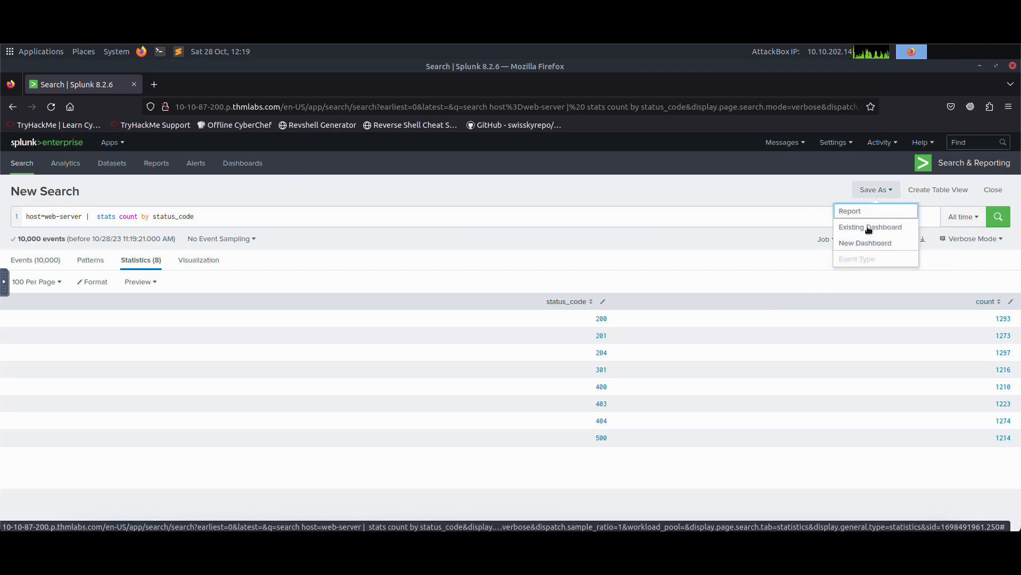
click(862, 211)
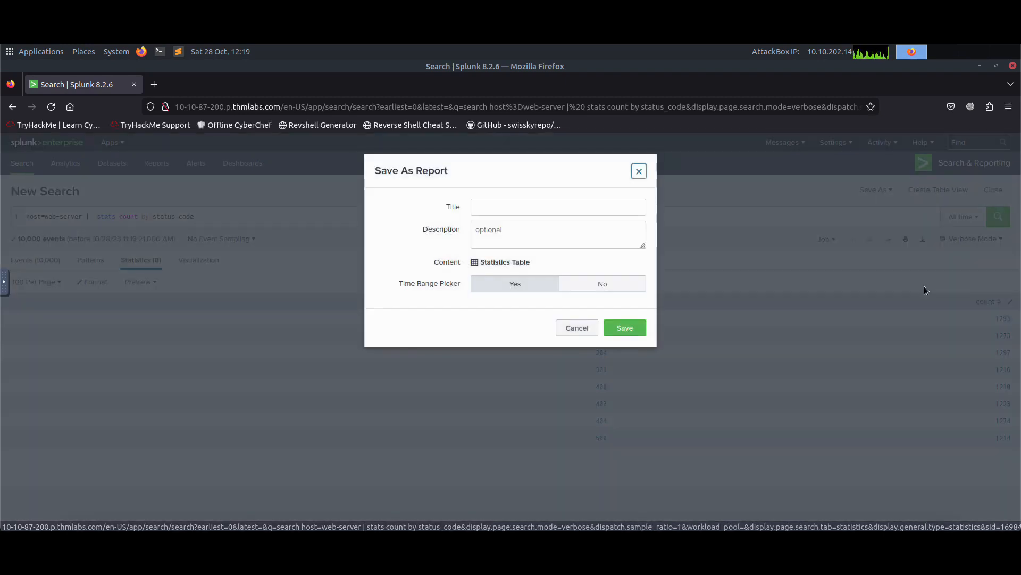
click(524, 210)
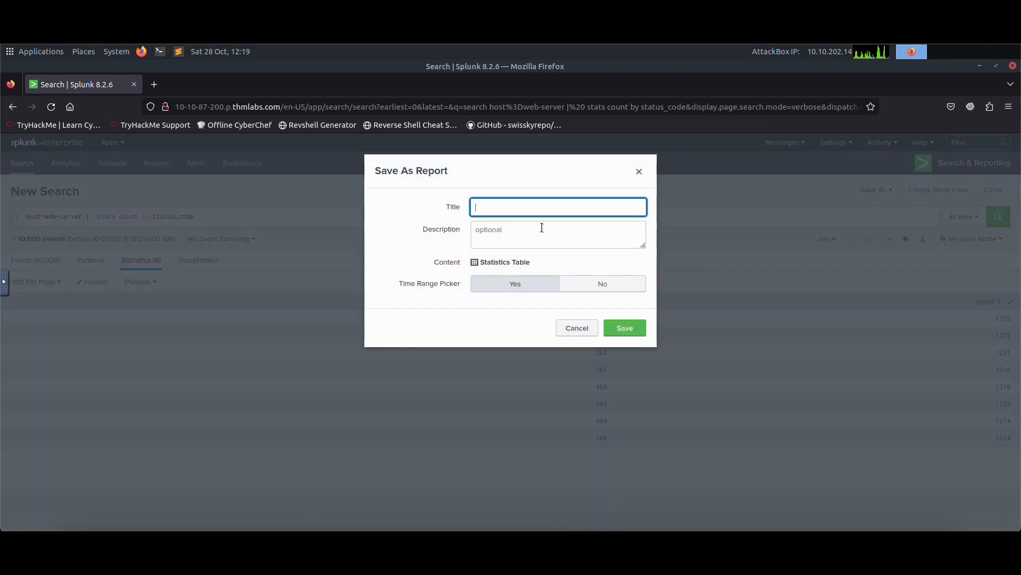
text(web-server-1)
click(622, 333)
click(625, 288)
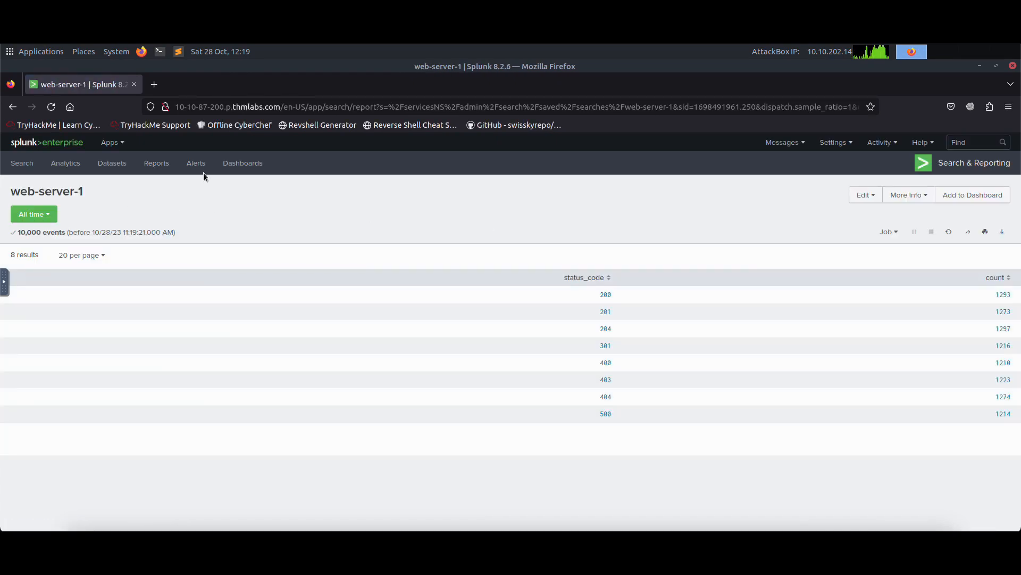
Create a new Classic dashboard titled web-server-123 with permissions Shared in App.
click(243, 162)
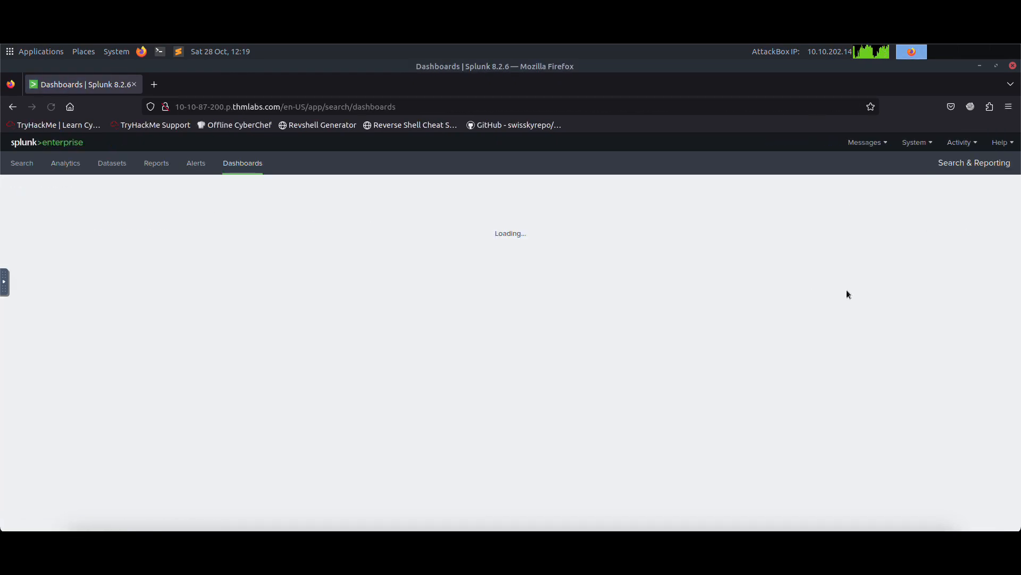
click(955, 195)
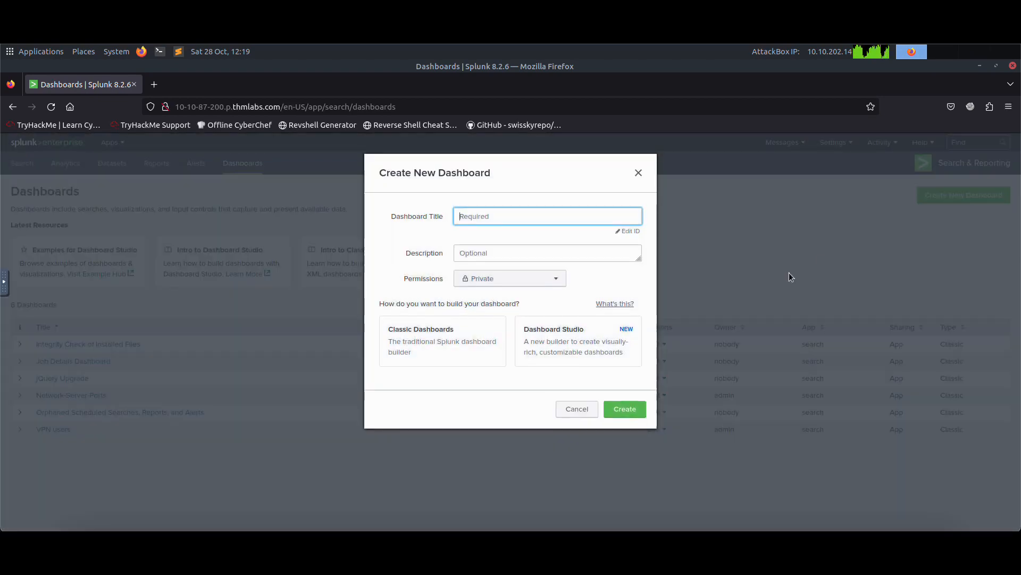
text(web-server-123)
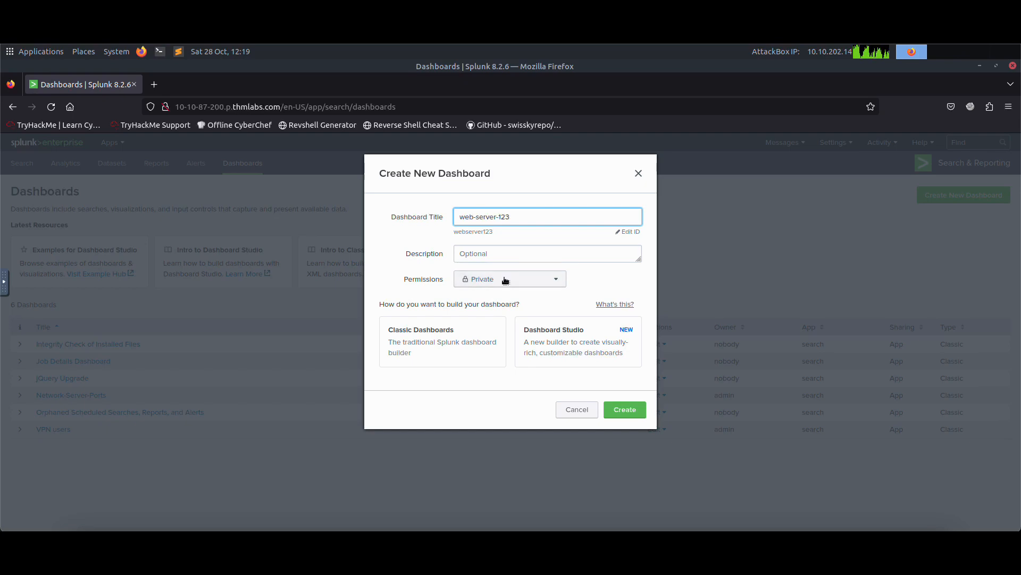
click(524, 276)
click(444, 343)
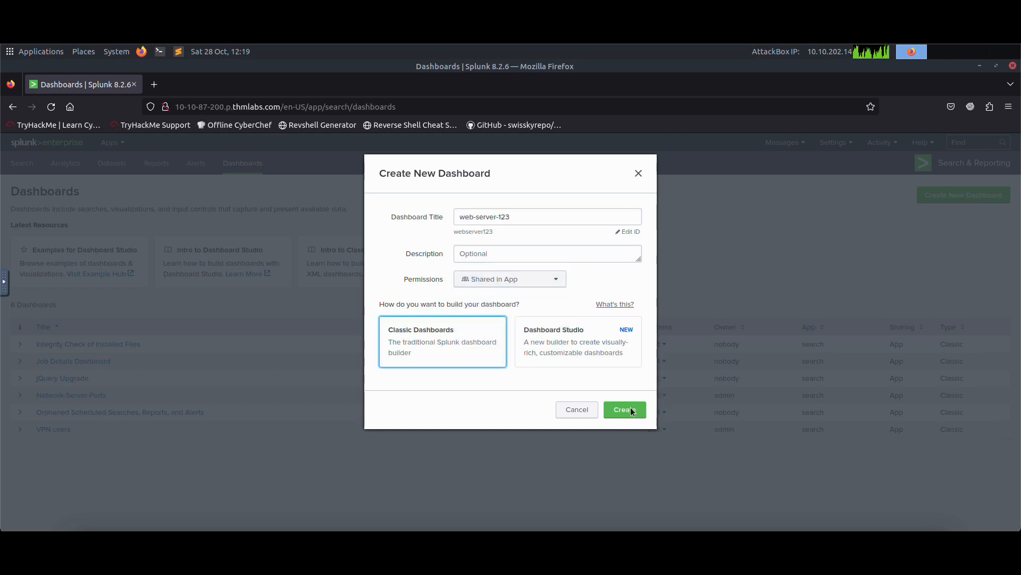
click(629, 413)
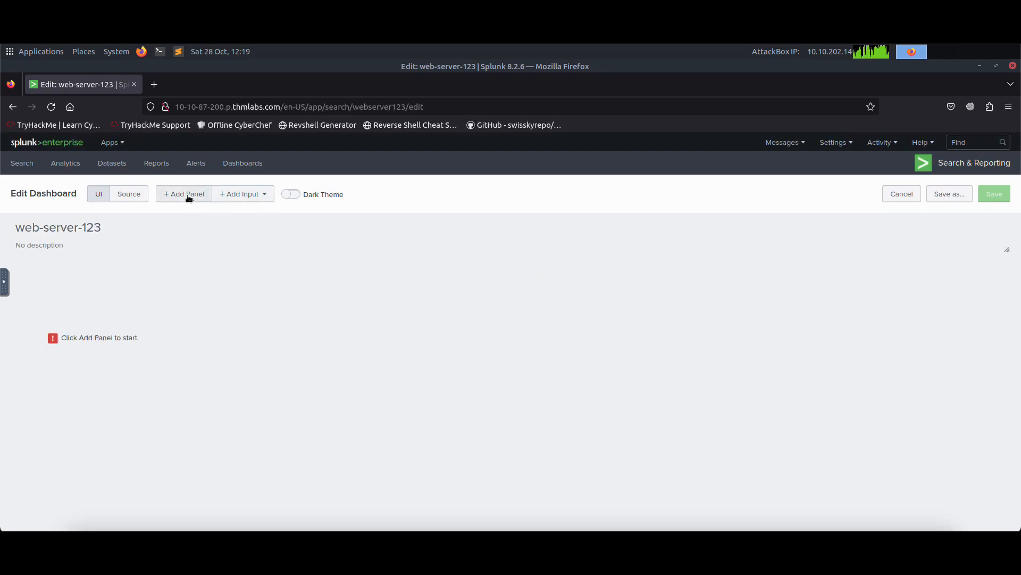
Add a panel to the dashboard from the web-server-1 report and close the panel list.
click(186, 195)
click(916, 200)
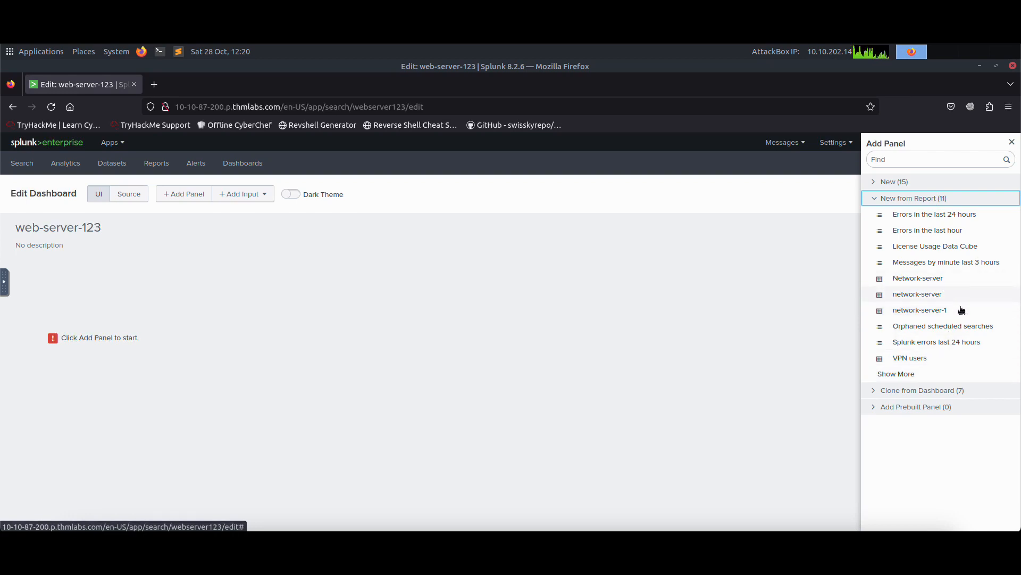
click(908, 375)
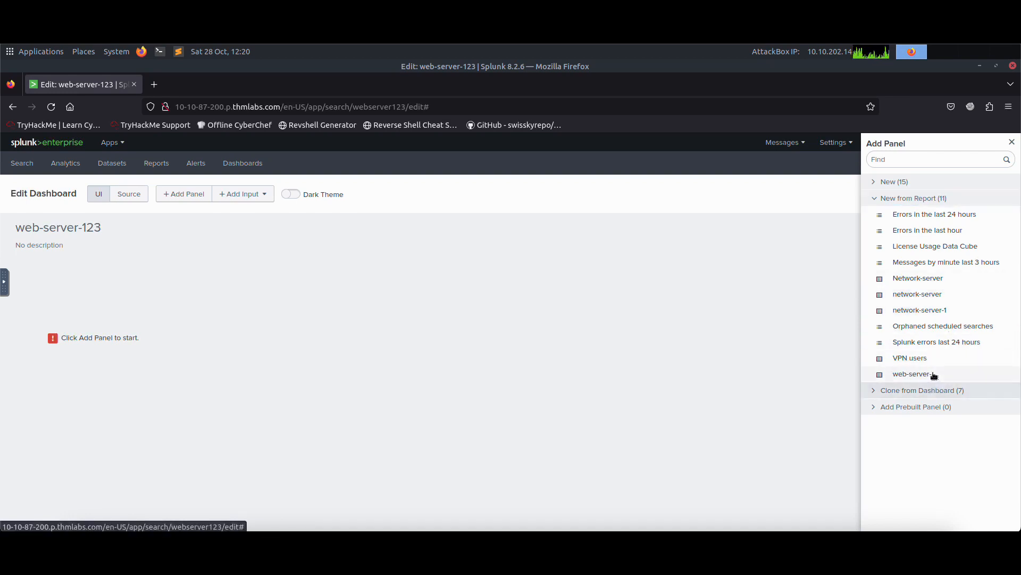
click(932, 375)
click(847, 161)
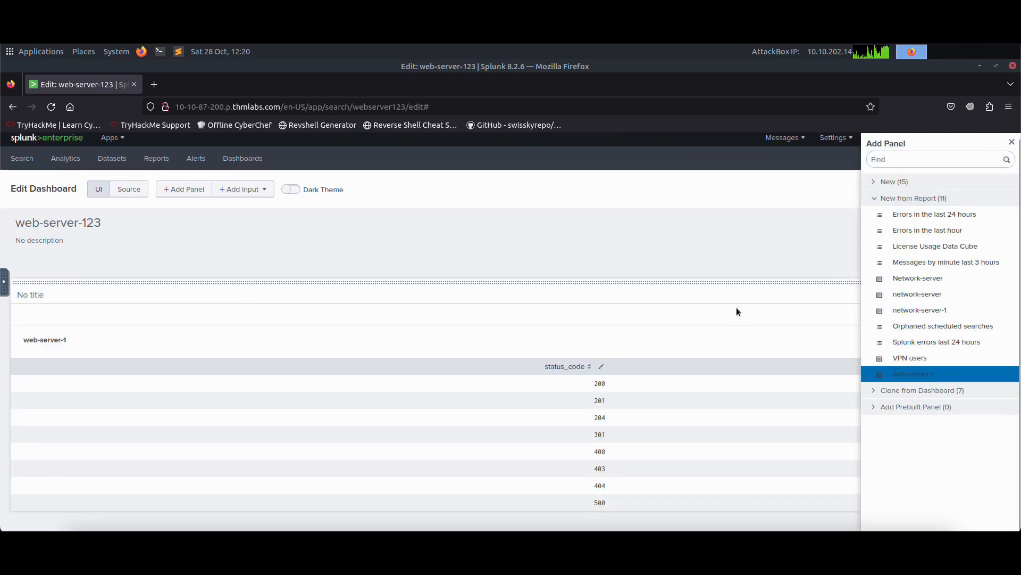
click(1012, 141)
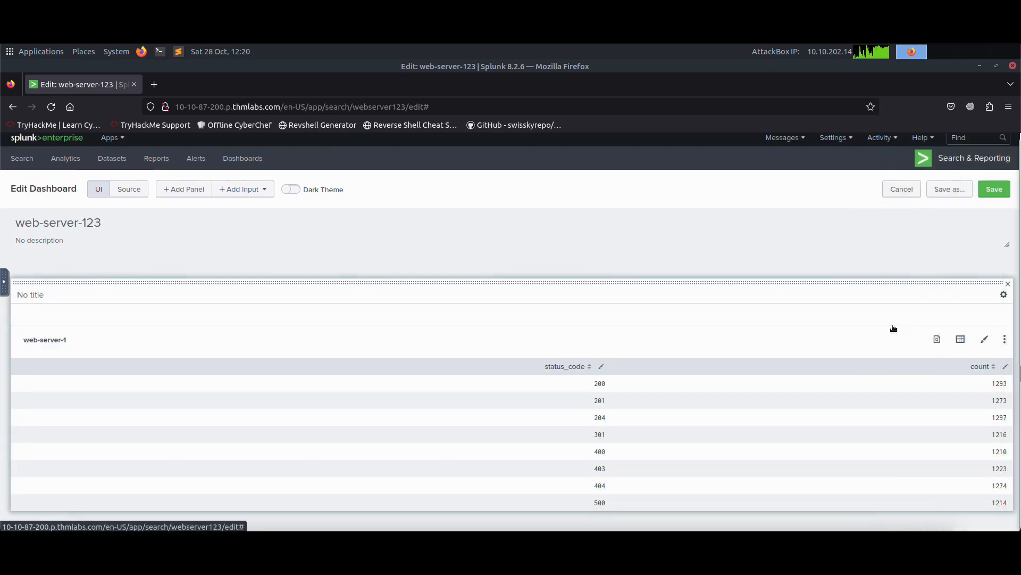
Switch the web-server-1 panel's visualization to a line chart.
click(960, 341)
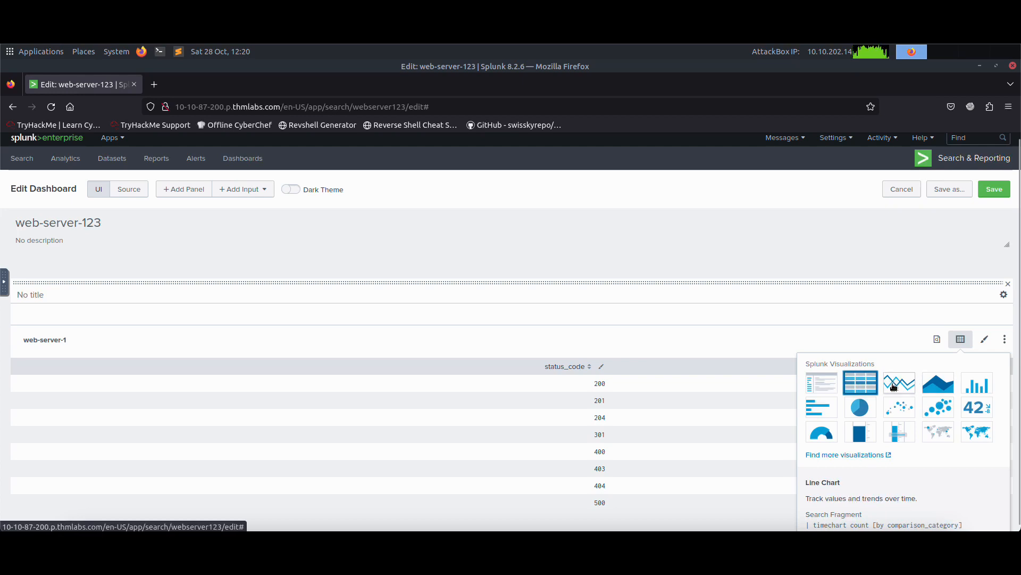
click(893, 383)
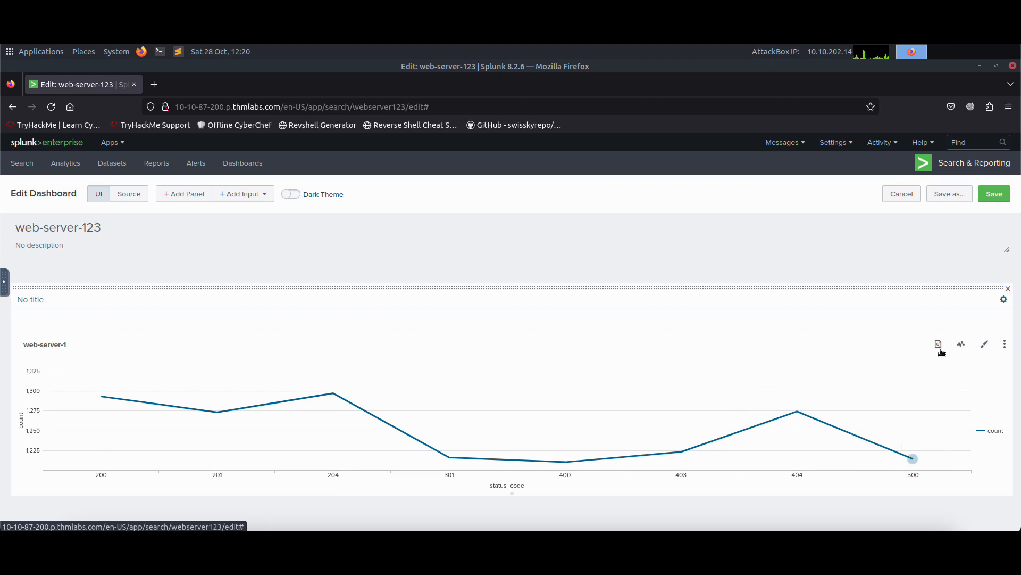
click(90, 350)
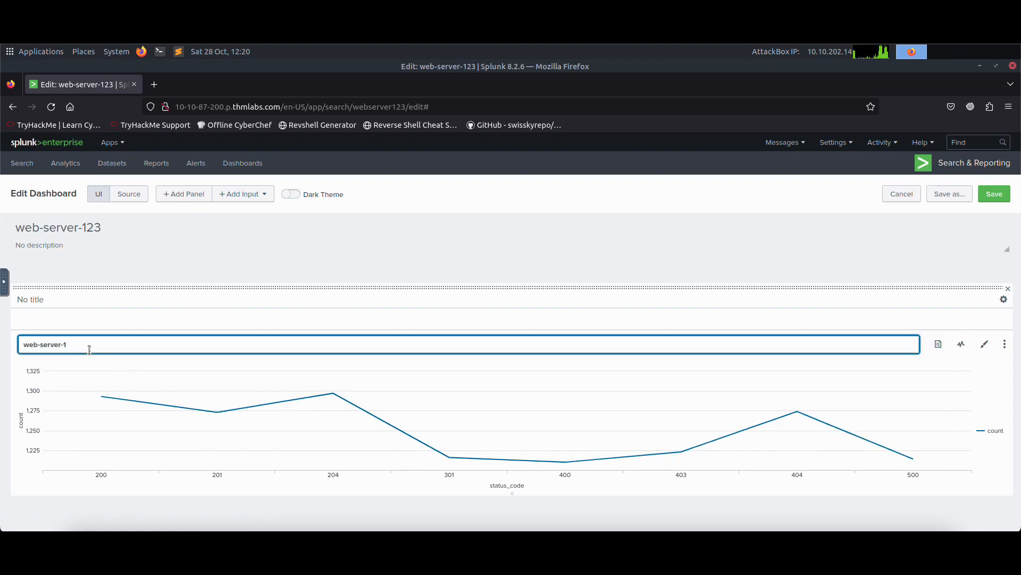
click(346, 387)
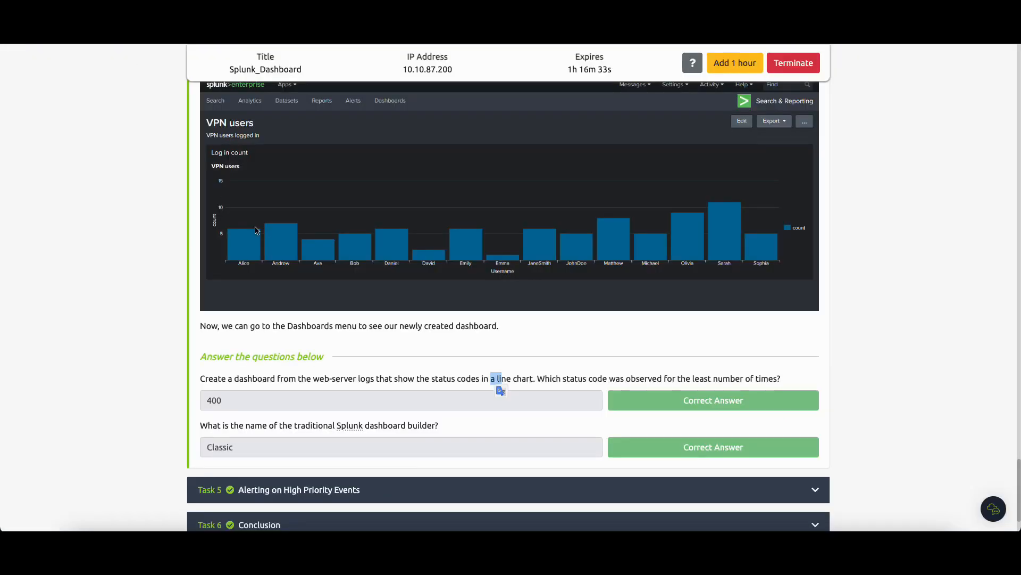
Scroll through the TryHackMe room's dashboard task content and its answered questions.
scroll(255, 230, down, 3)
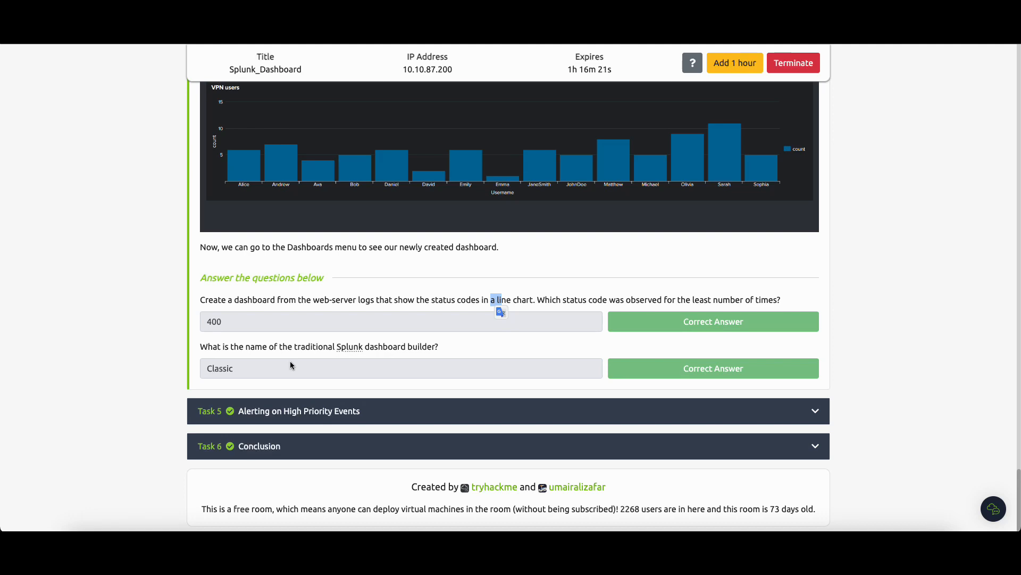
click(296, 411)
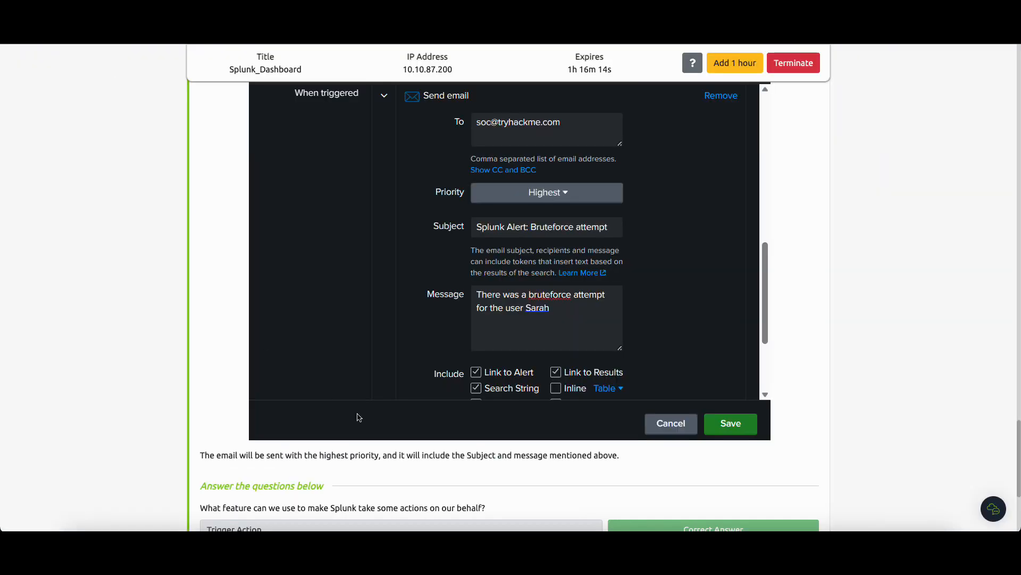
scroll(408, 387, up, 10)
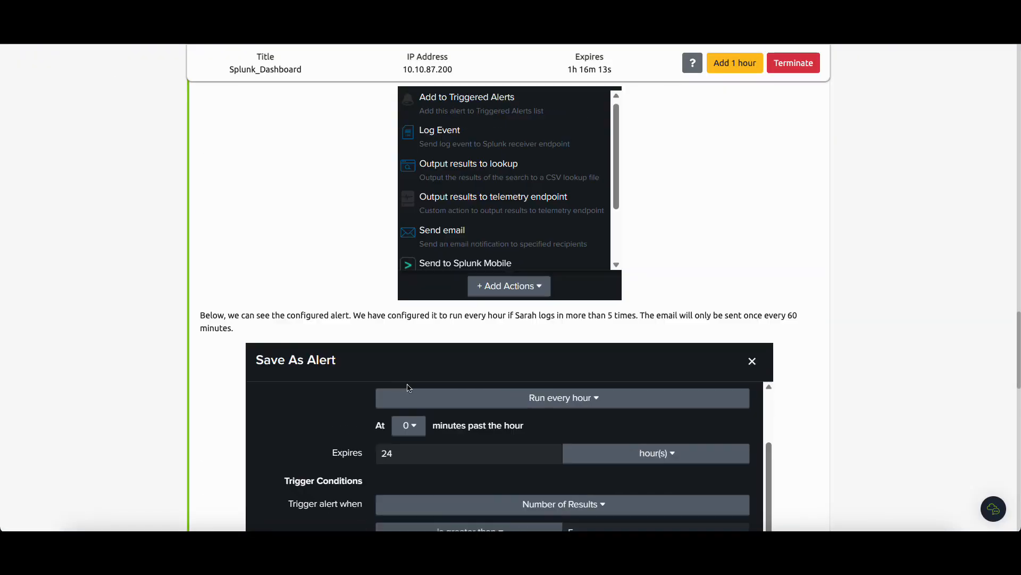
scroll(408, 388, up, 15)
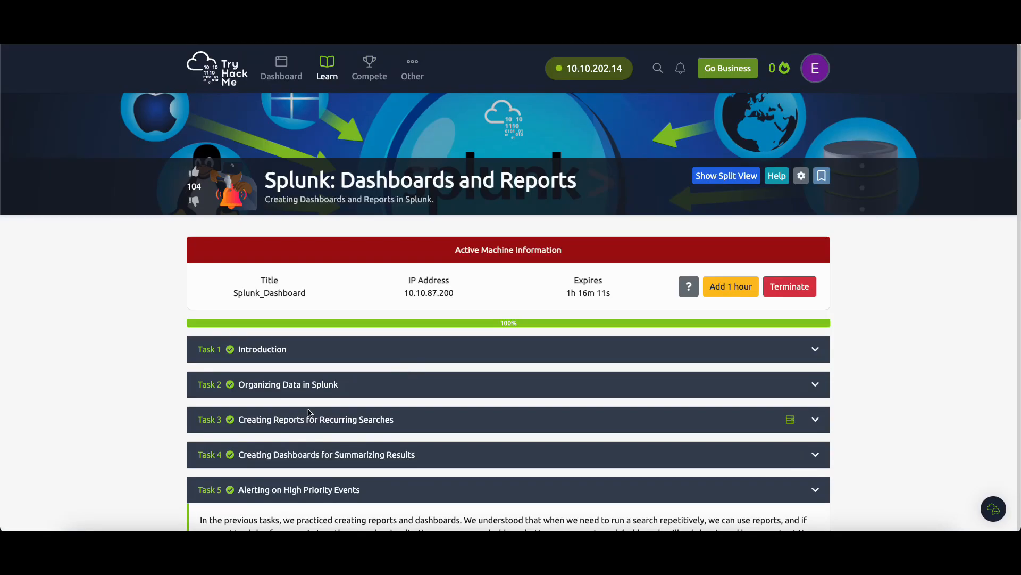
click(314, 454)
scroll(546, 350, down, 15)
scroll(547, 342, up, 1)
scroll(537, 364, down, 5)
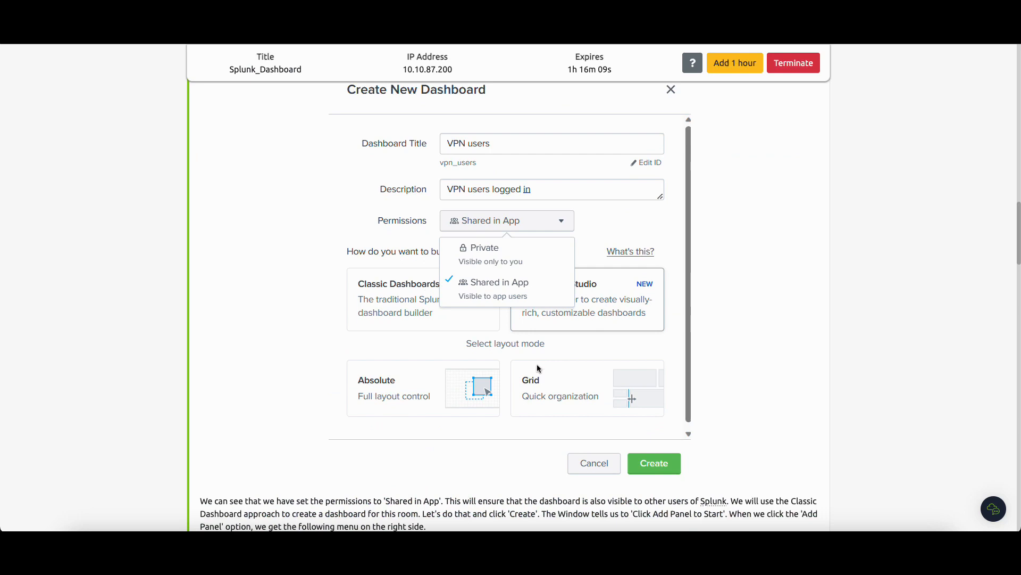
scroll(451, 376, up, 1)
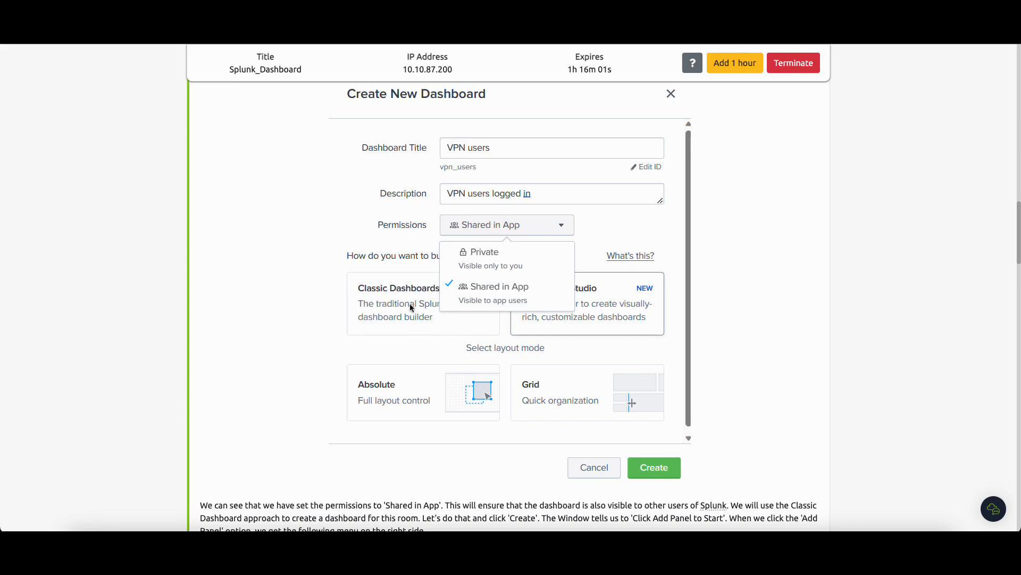
scroll(408, 306, down, 20)
scroll(307, 358, down, 10)
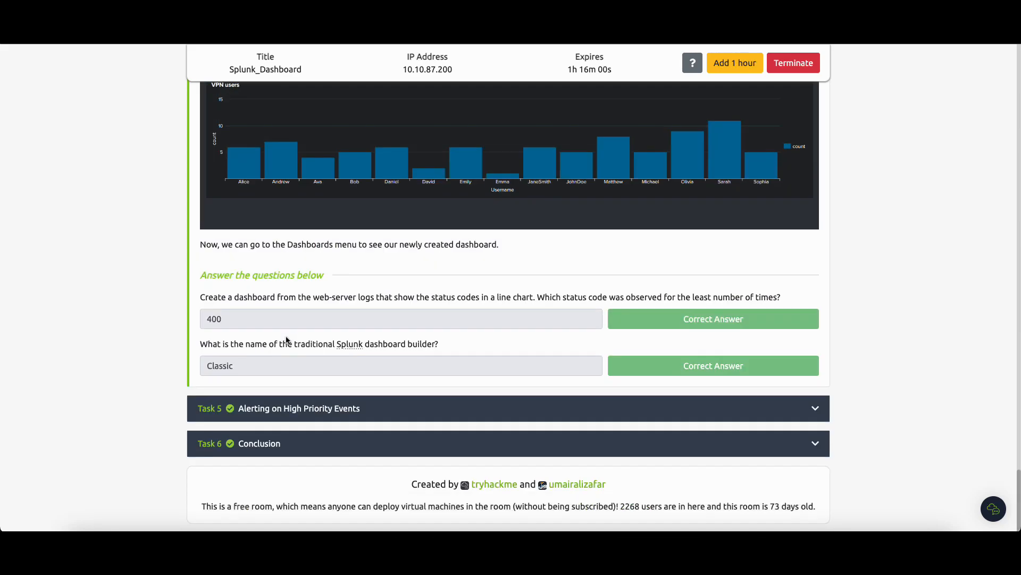
Expand the Alerting on High Priority Events and Conclusion tasks in the TryHackMe room.
click(288, 408)
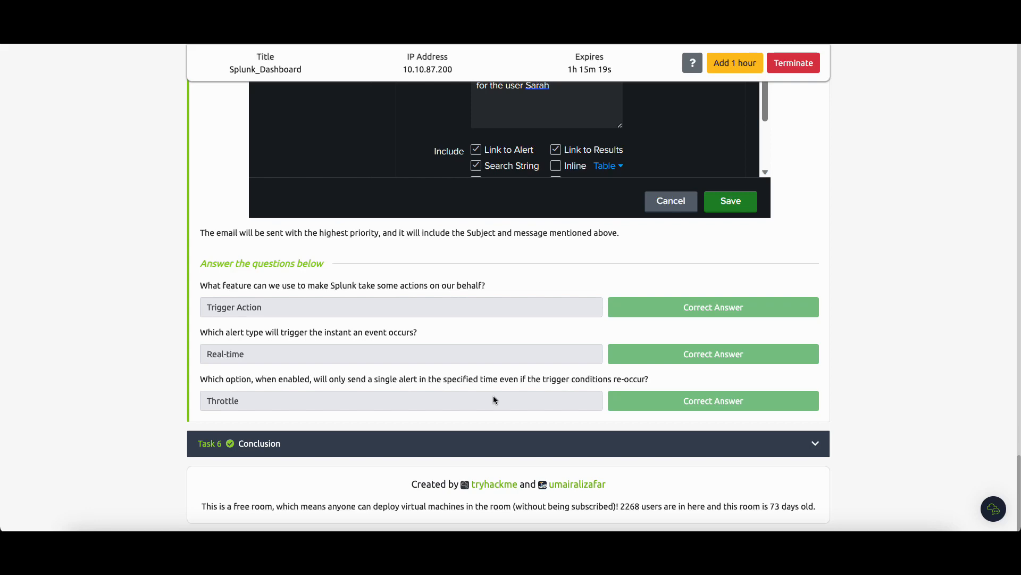
click(291, 451)
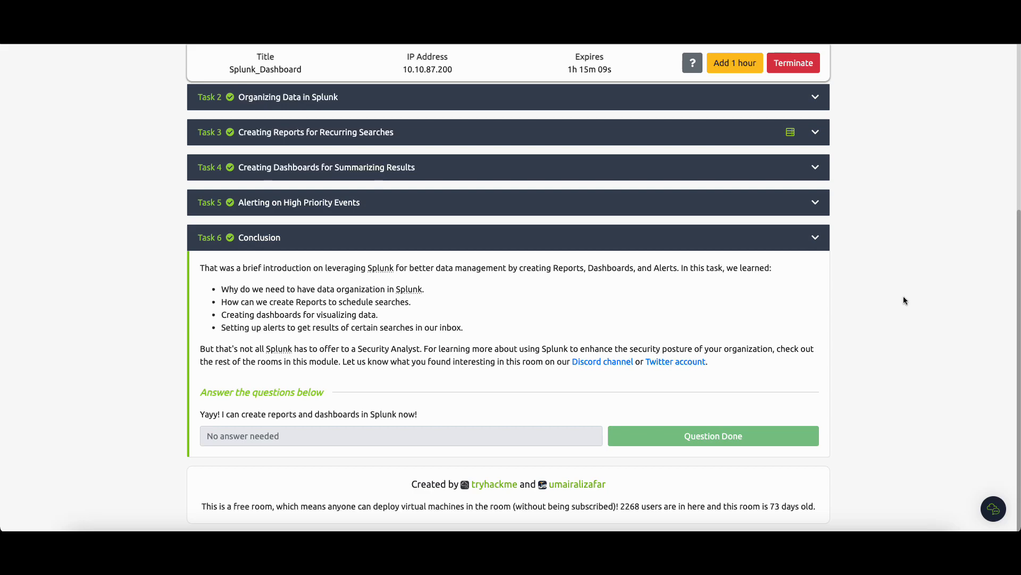
scroll(899, 298, up, 5)
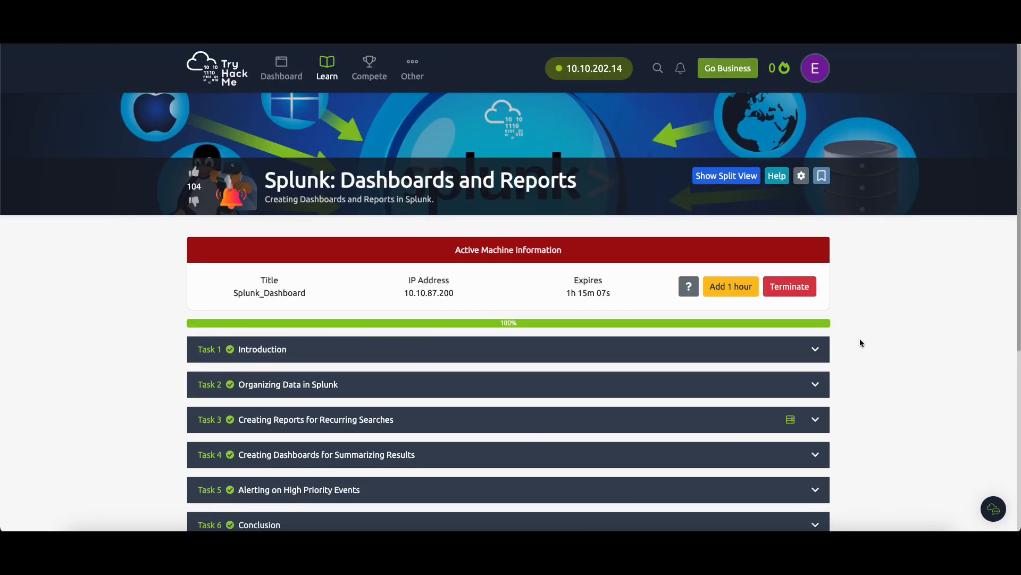
scroll(605, 319, down, 4)
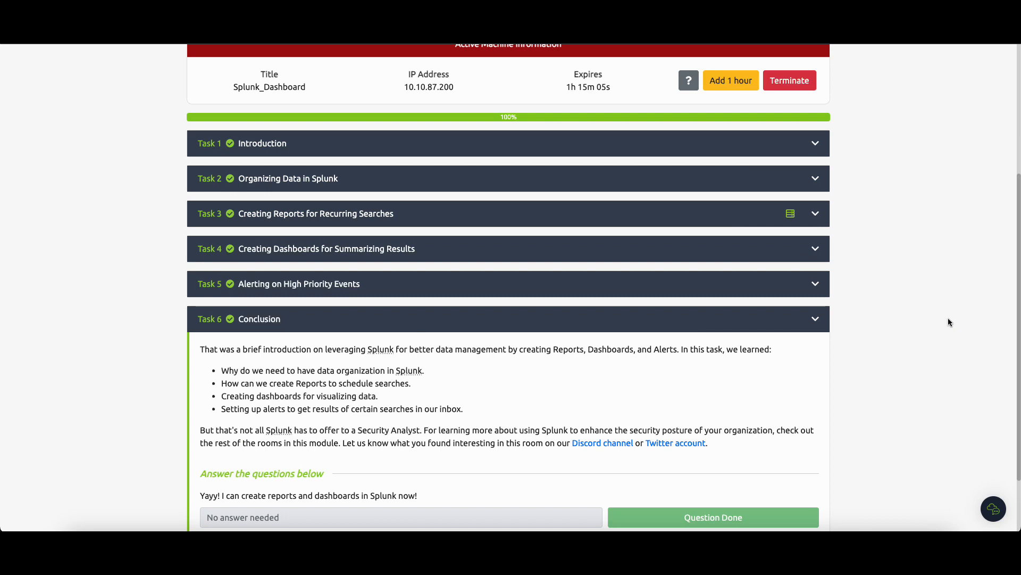